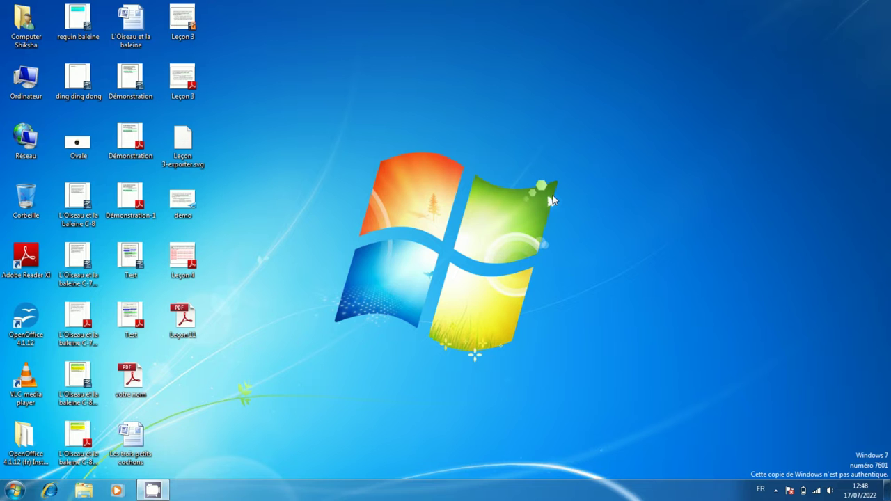
- Open the Windows Run dialog and enter soffice as the command
key("super+r")
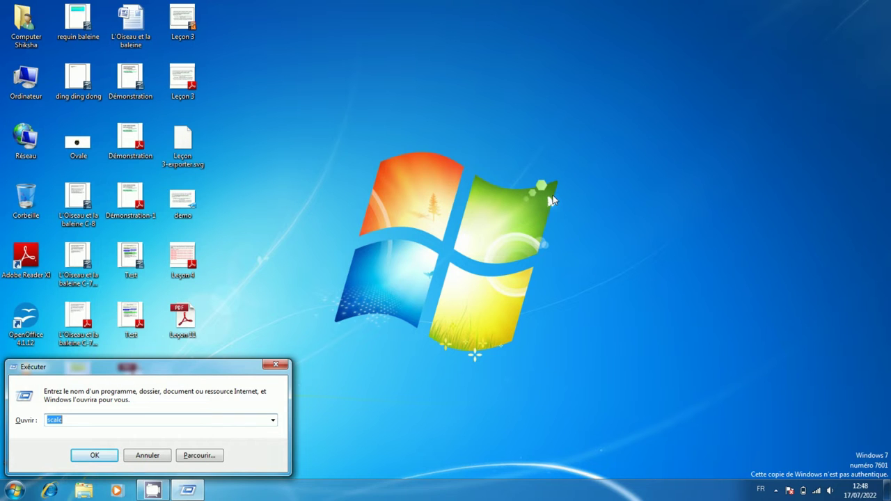
type("s")
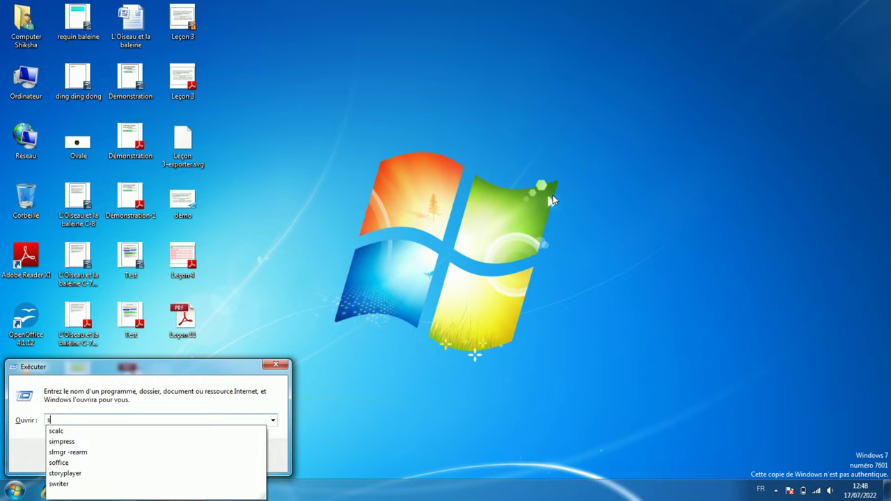
type("office")
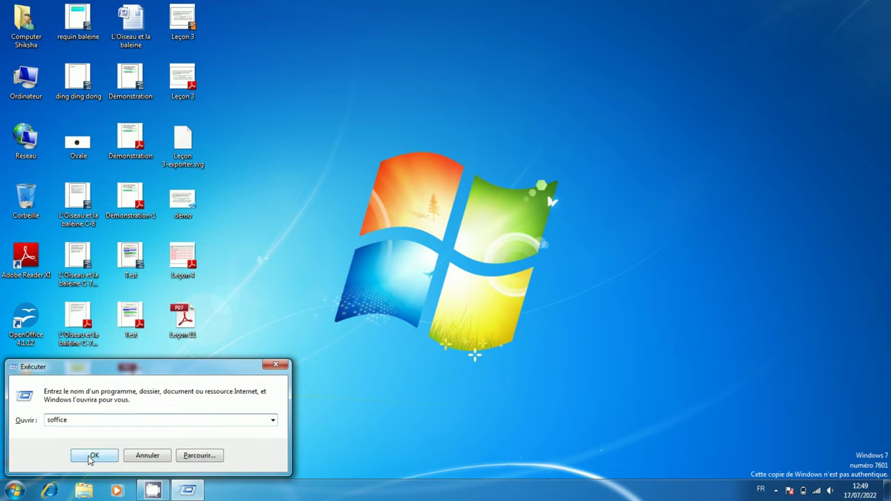
- Launch OpenOffice with soffice and create a new spreadsheet from the Start Center
left_click(91, 458)
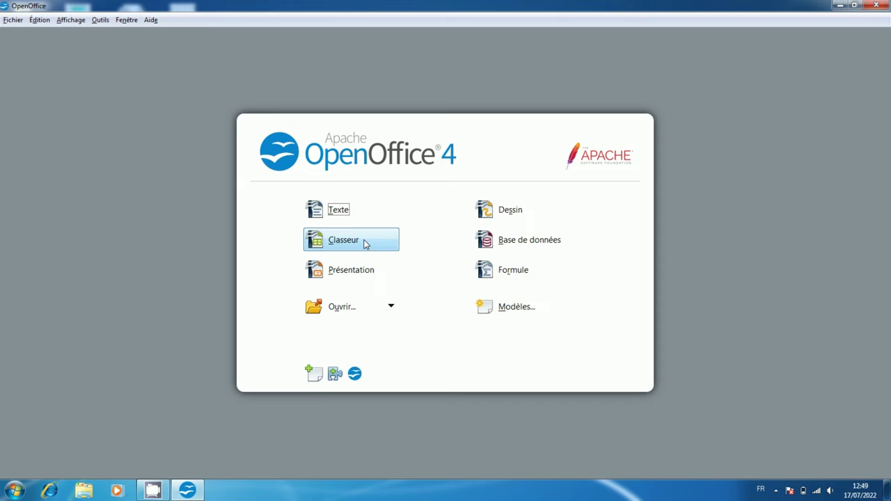
left_click(365, 244)
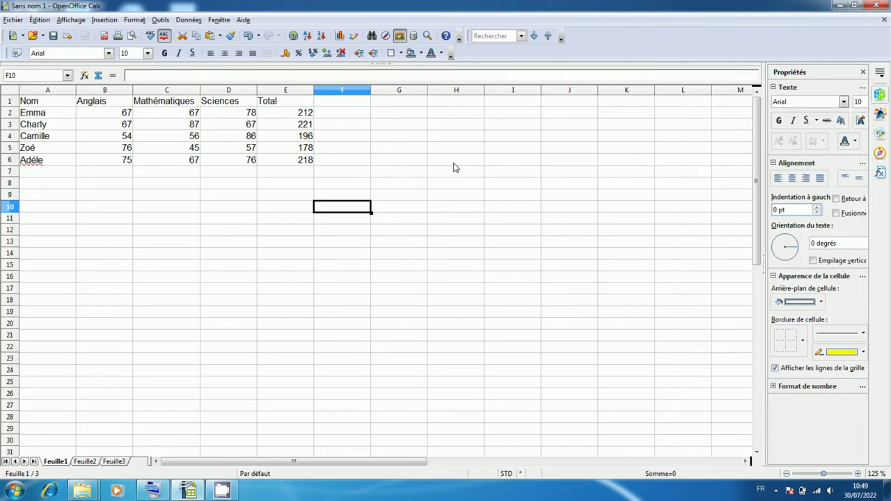
- Put the header IMPAIR in F1 and =impair(E2) in F2, returning 213
left_click(348, 100)
type("IM")
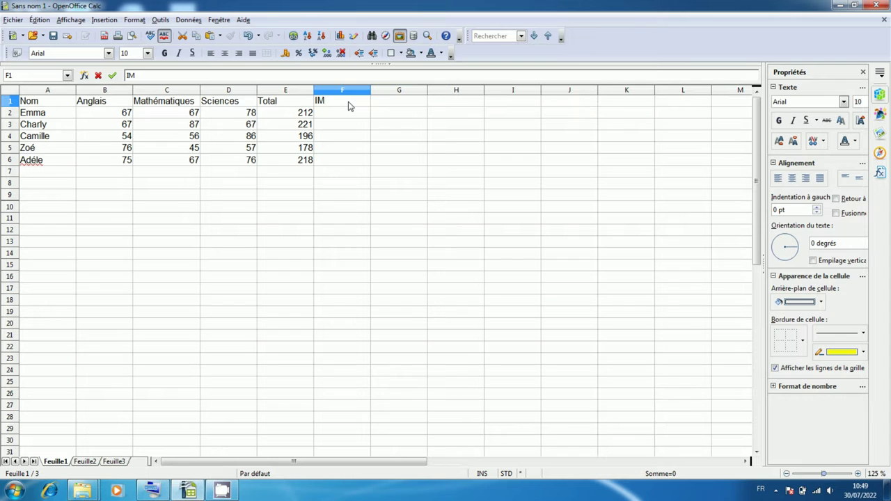
type("PAIR")
key("Return")
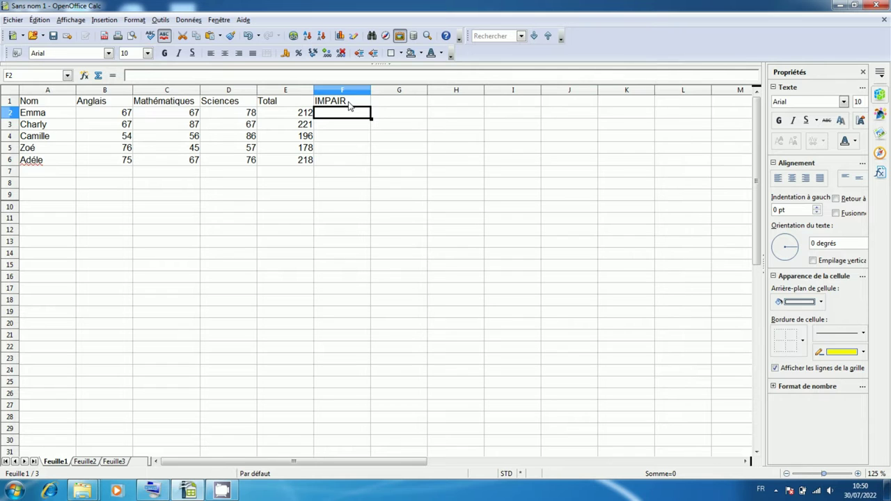
type("=im")
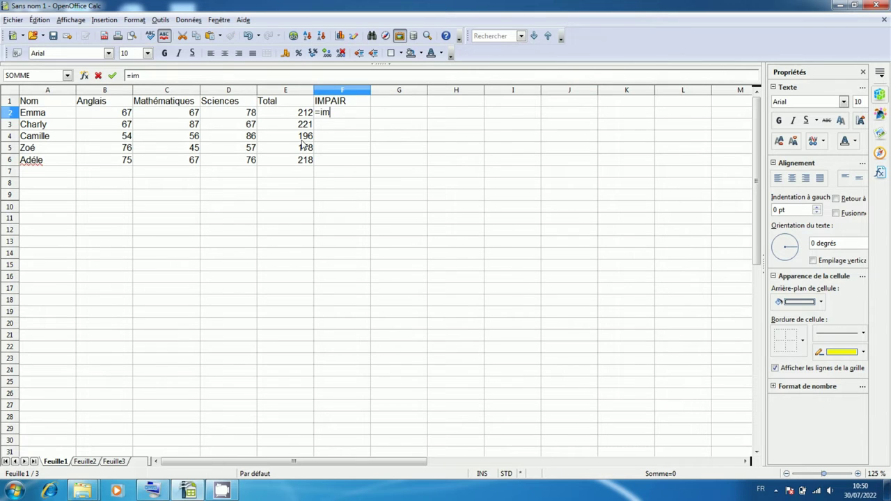
type("pair")
type("(")
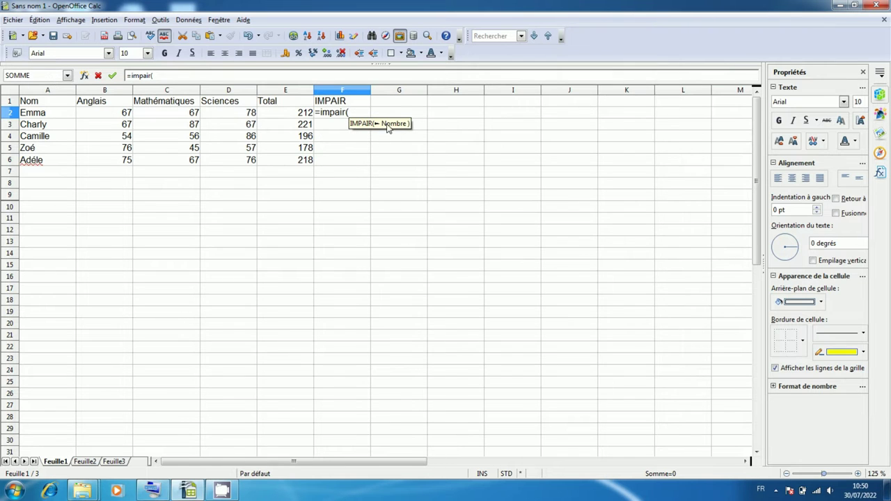
left_click(294, 118)
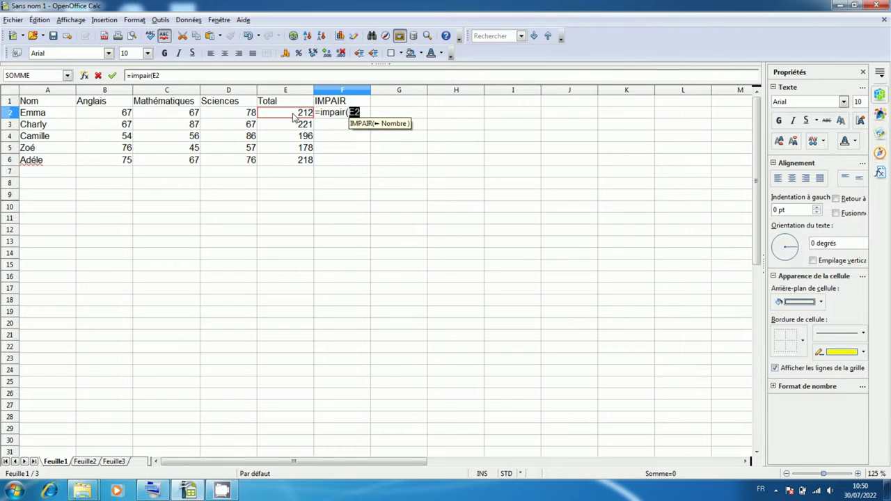
type(")")
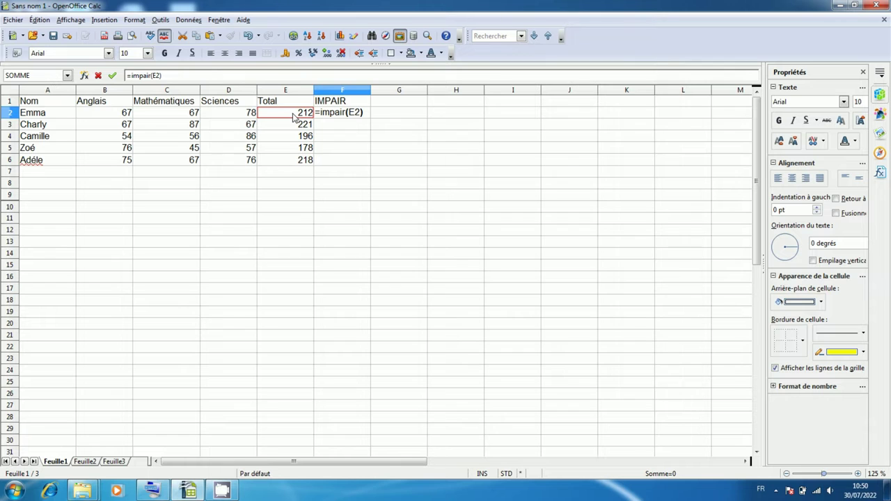
key("Return")
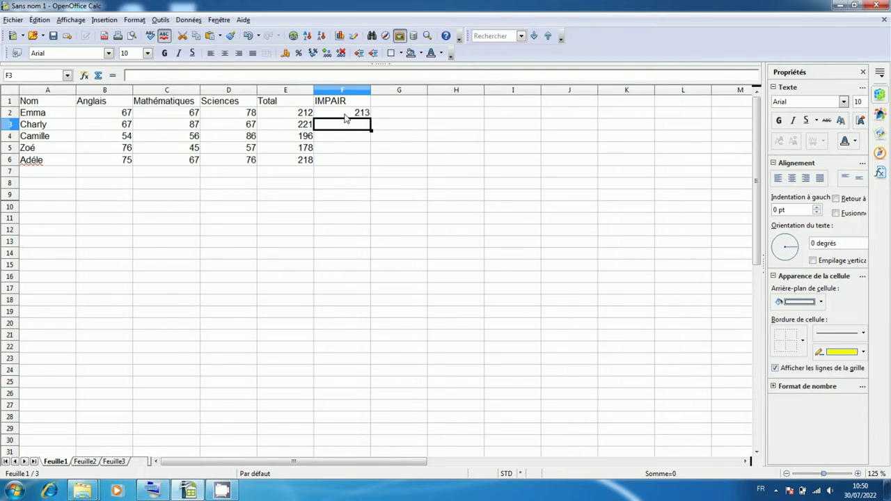
- Copy the F2 formula down to F6, giving 213, 221, 197, 179 and 219
left_click(345, 115)
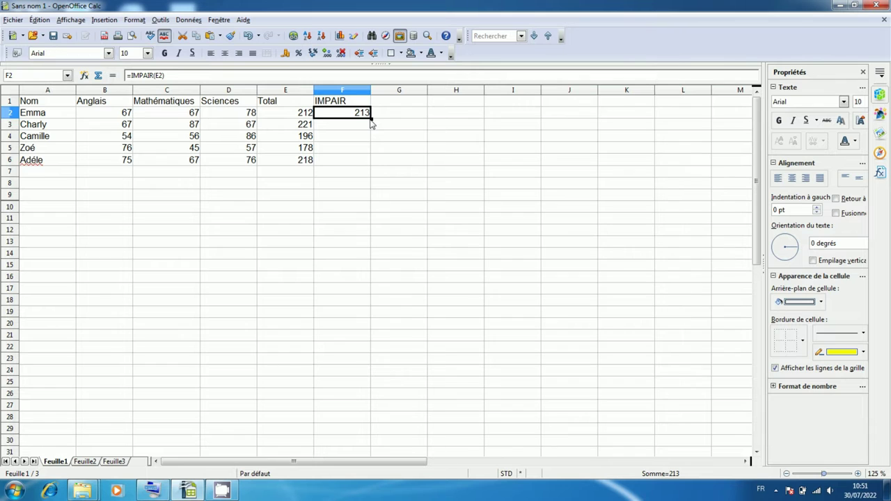
left_click_drag(371, 121, 359, 165)
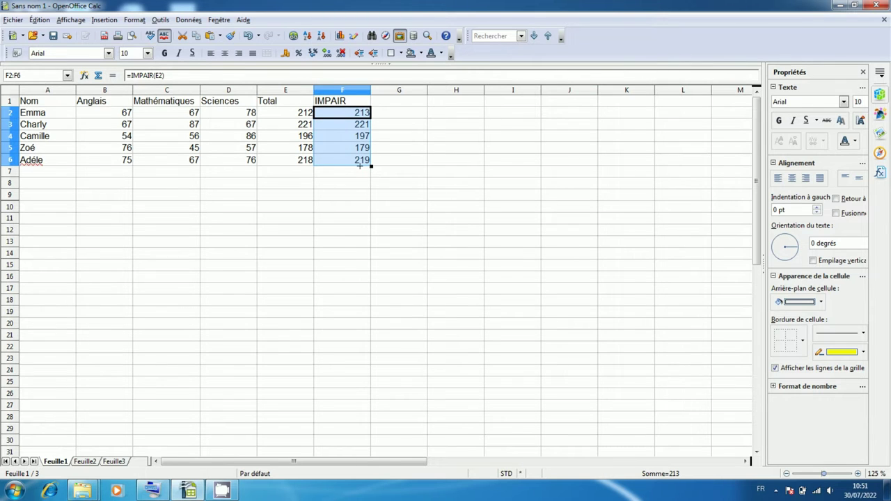
left_click(307, 130)
key("Right")
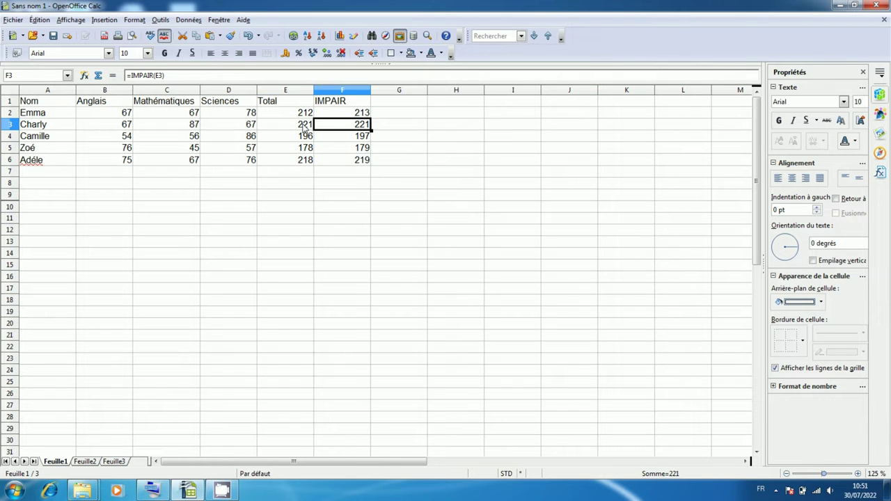
left_click(305, 130)
left_click(339, 132)
left_click(339, 137)
left_click(339, 149)
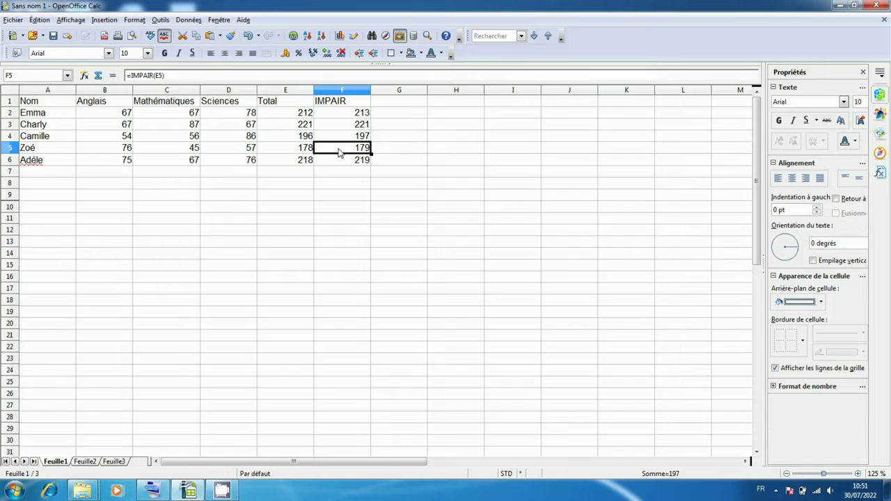
left_click(344, 165)
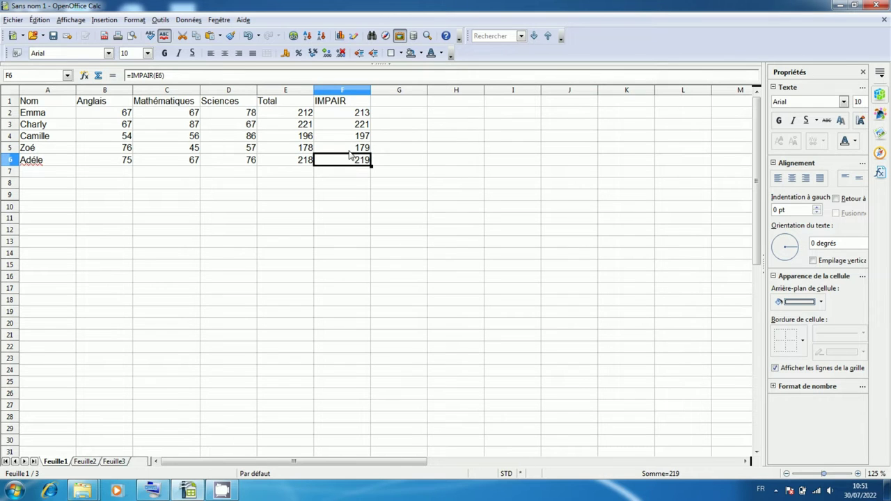
left_click(347, 115)
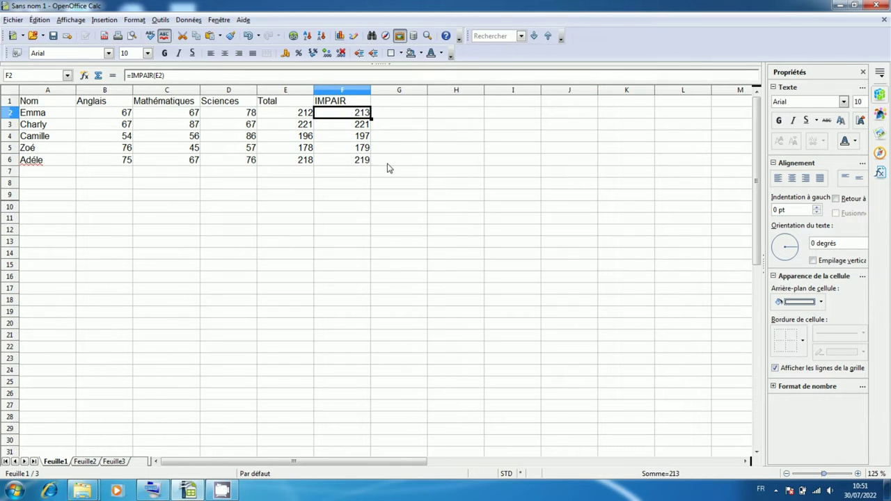
left_click(352, 201)
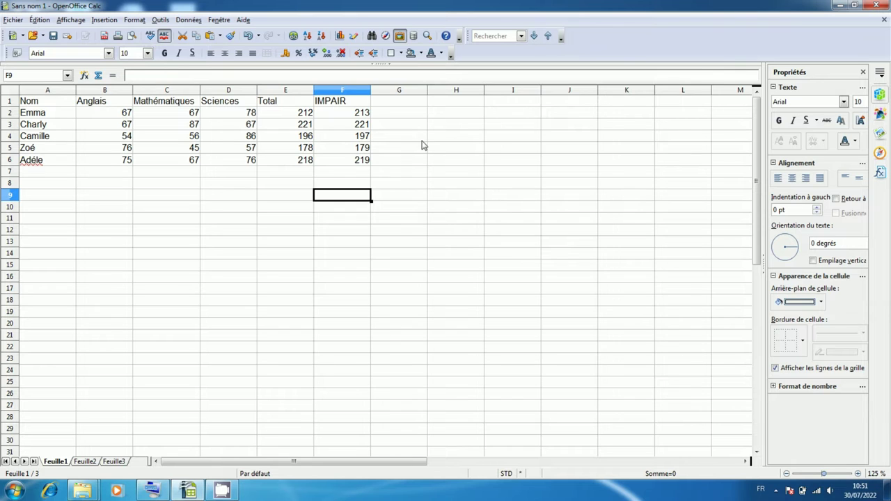
- Put the header EST IMPAIR in G1 and =est.impair(F2) in G2
left_click(391, 104)
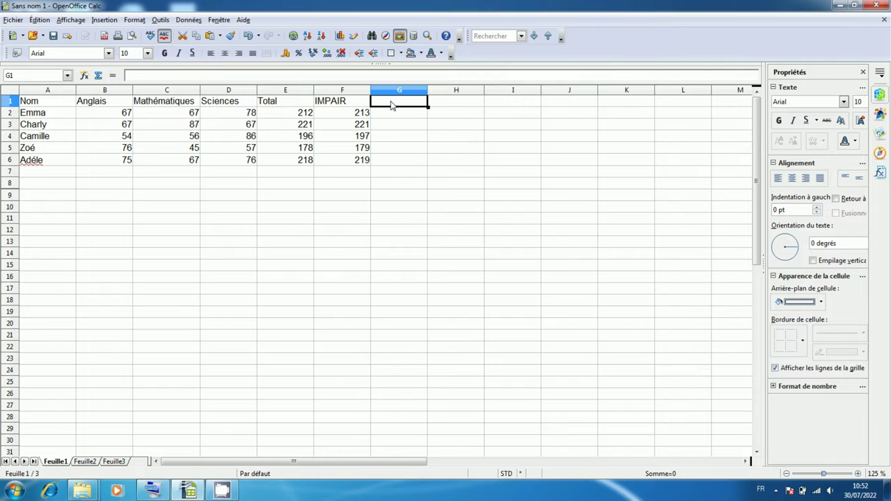
double_click(391, 104)
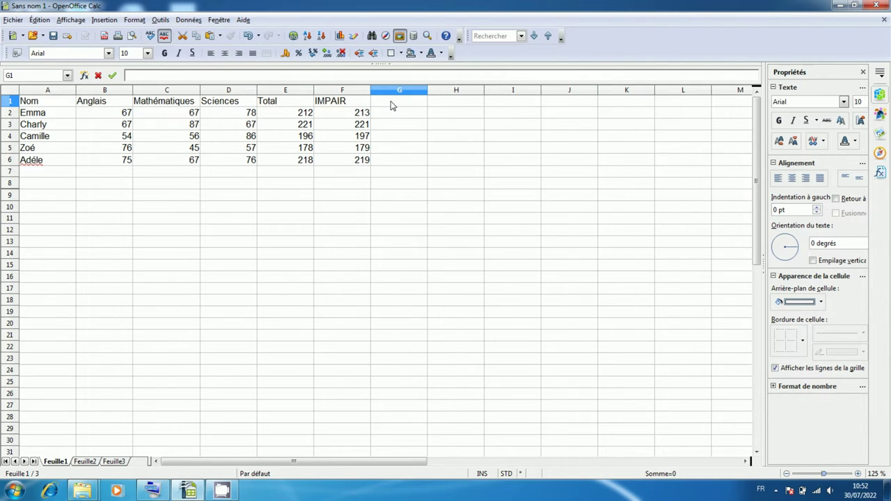
type("EST")
type(" I")
type("MPAIR")
key("Return")
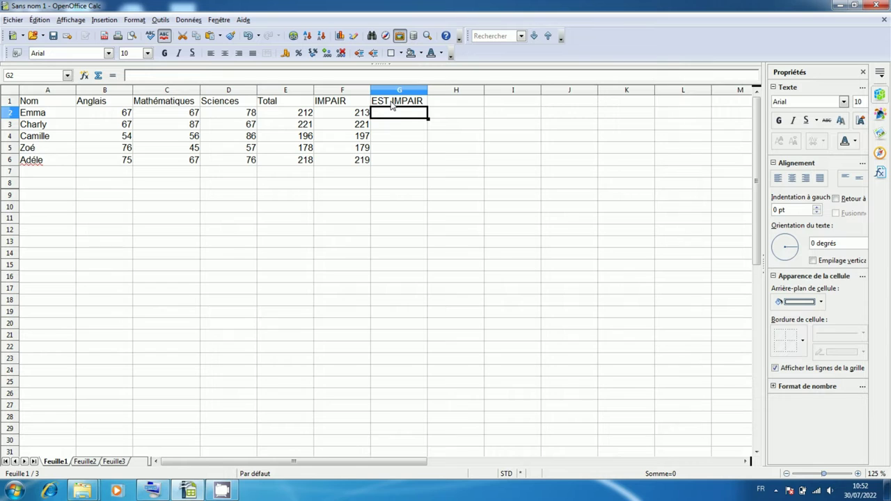
type("=")
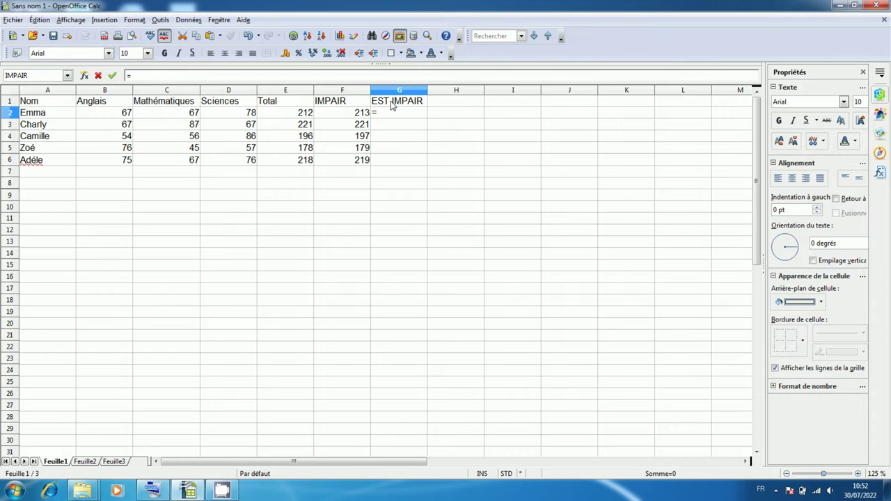
type("es")
type("t")
type(";")
type("imp")
type("ai")
type("r")
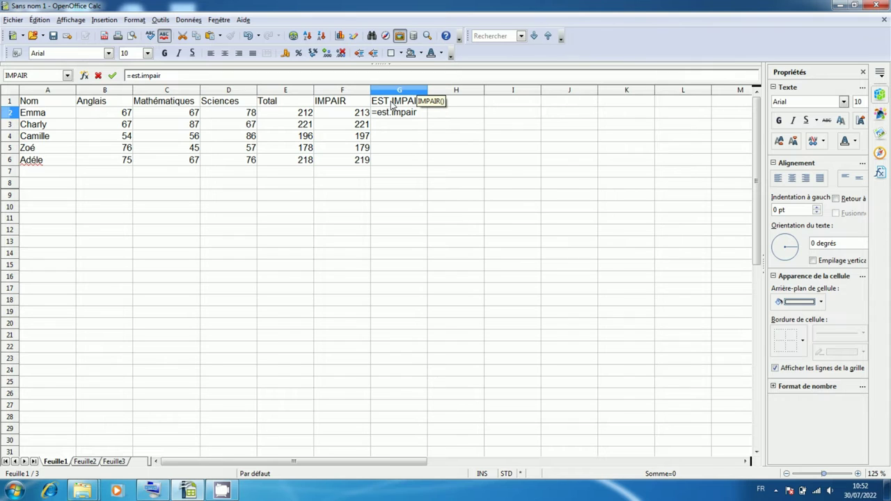
type("(")
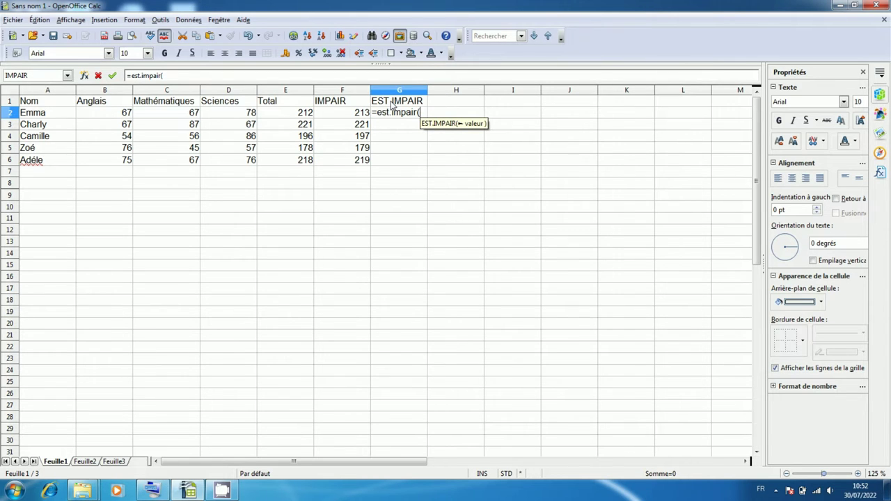
left_click(350, 116)
type(")")
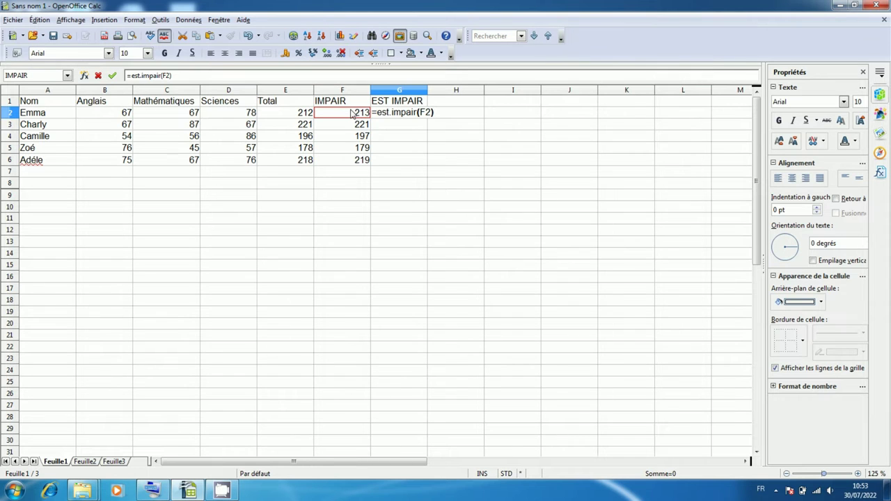
key("Return")
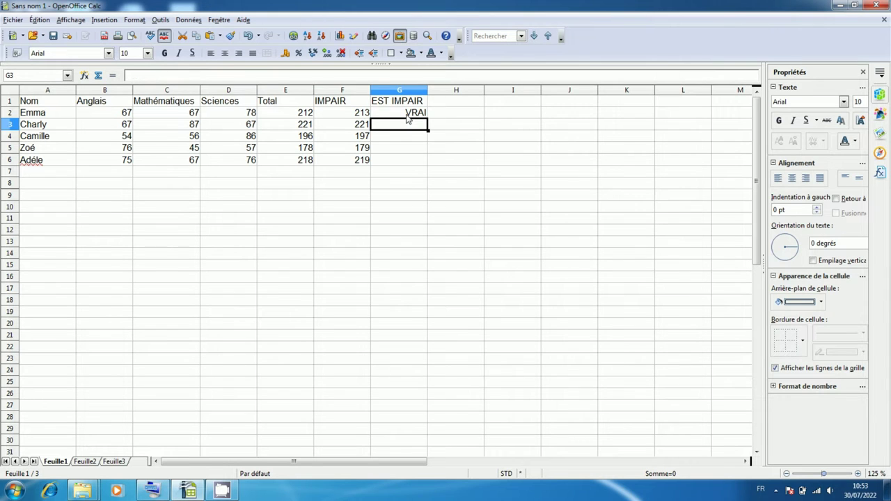
- Enter =est.impair(7654) in G3 so it returns FAUX
left_click(409, 114)
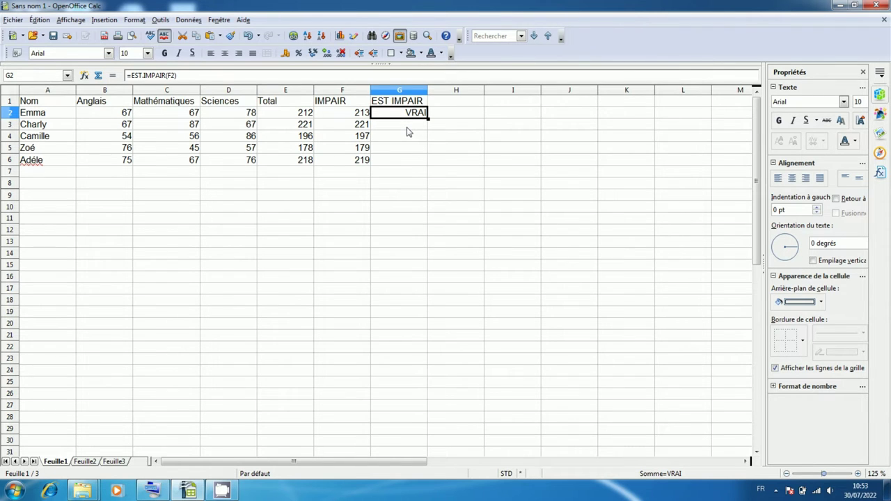
left_click(407, 128)
key("Up")
left_click(408, 132)
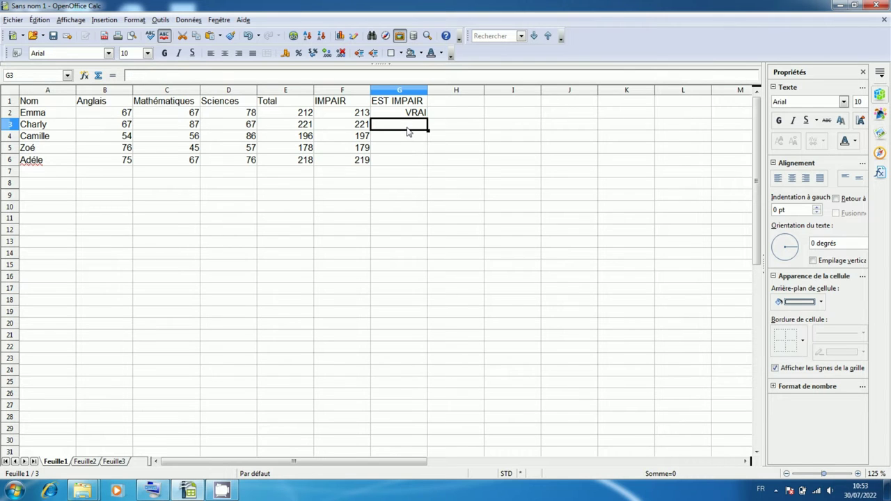
type("=est")
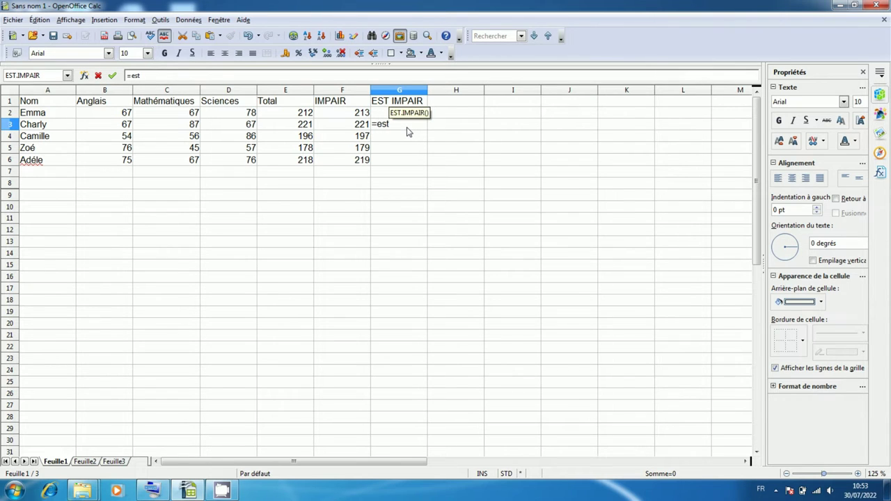
type(".")
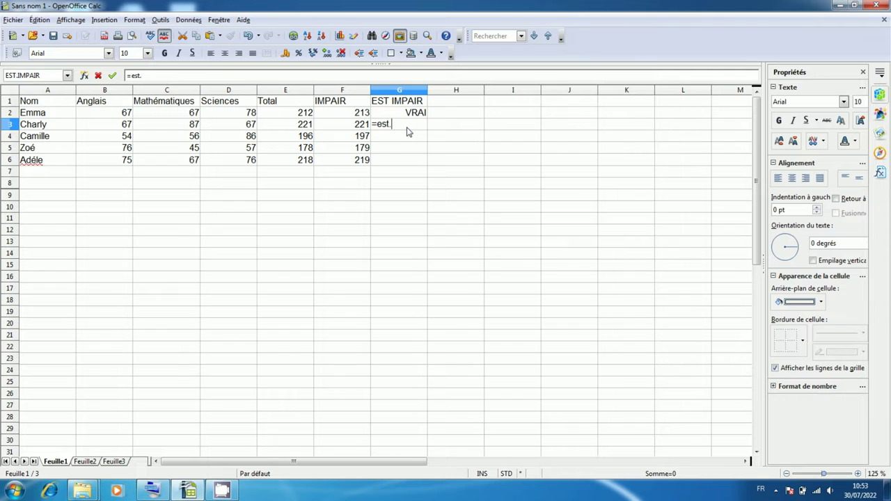
type("impair")
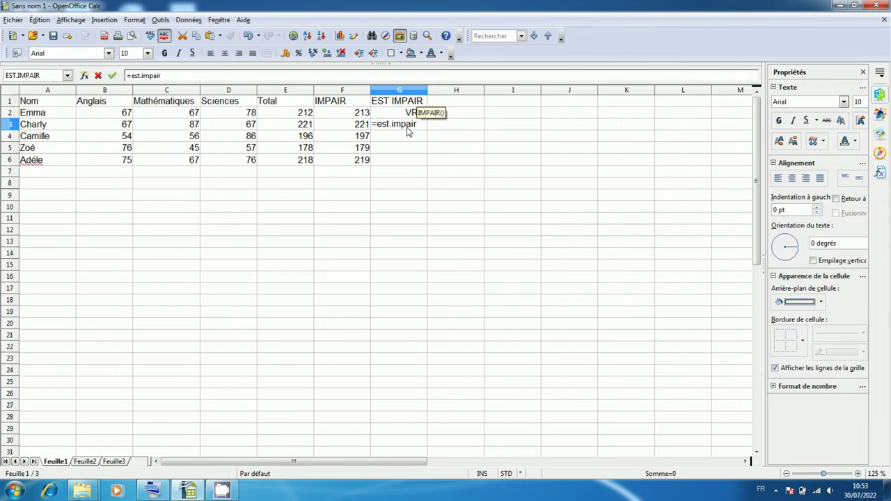
type("(")
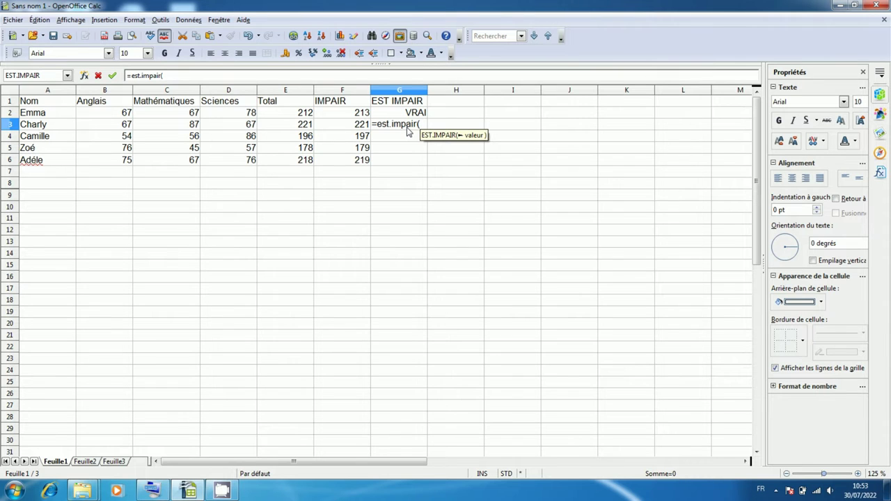
type("'(\"")
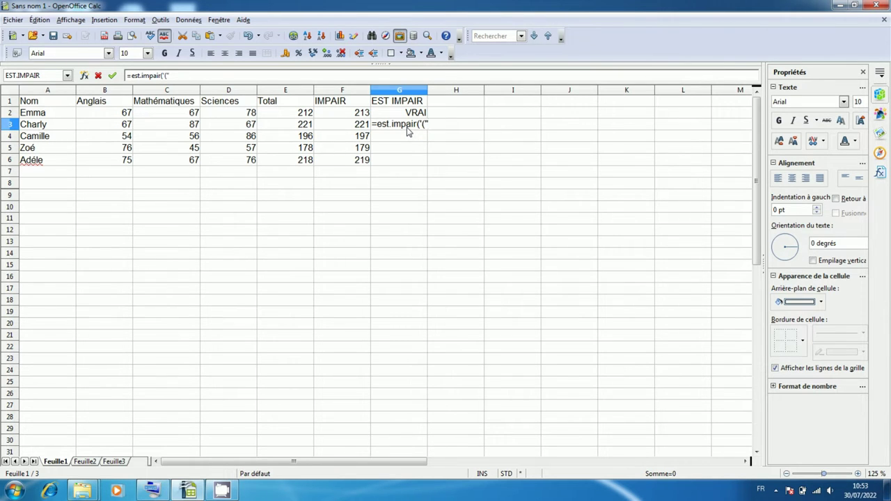
key("BackSpace")
key("BackSpace")
key("BackSpace")
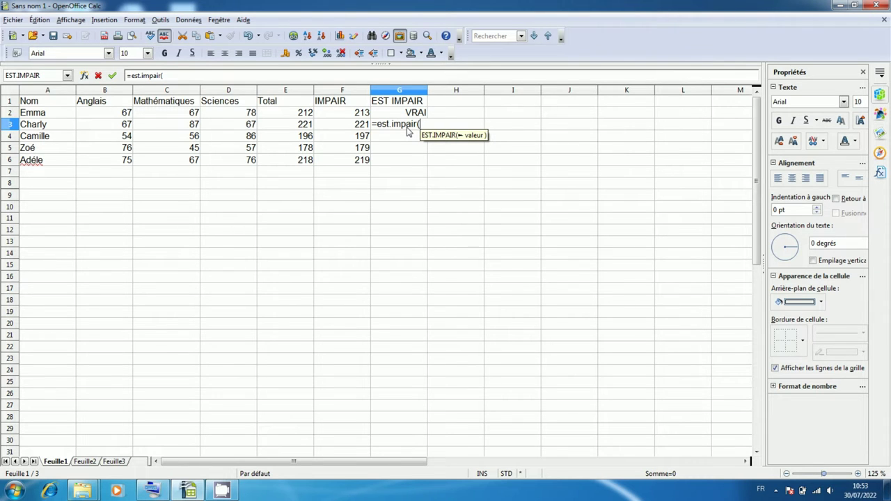
type("7654")
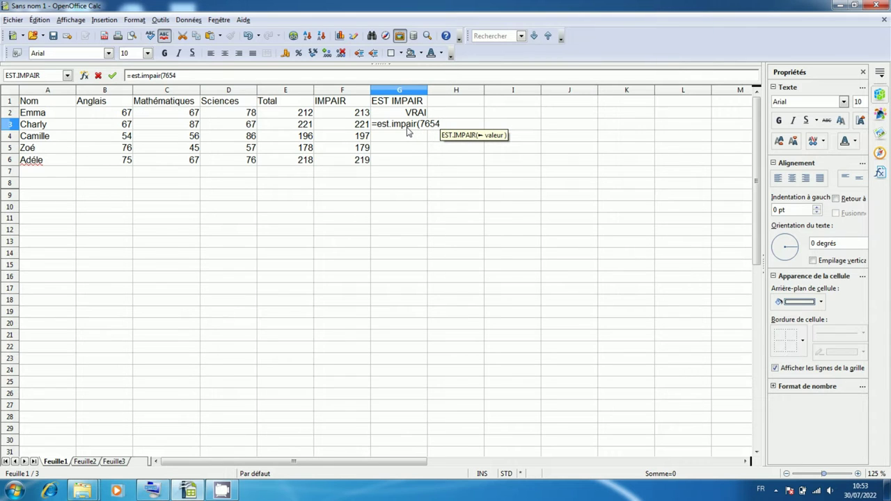
type(")")
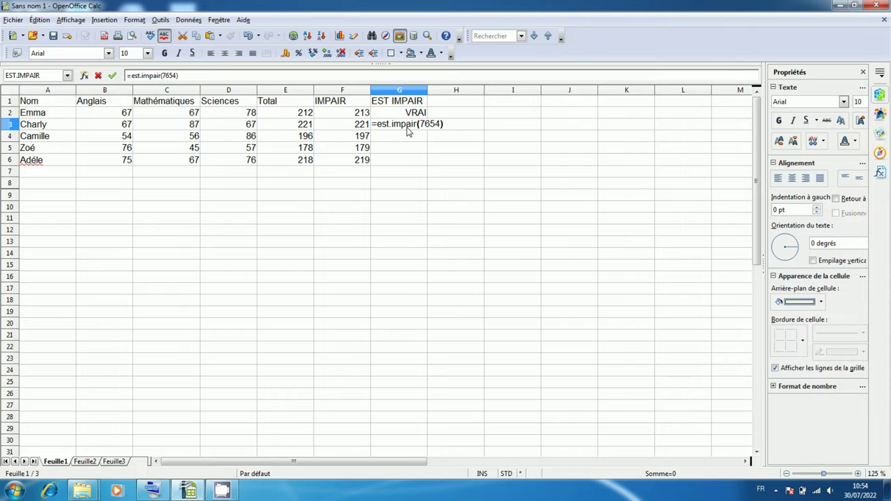
key("Return")
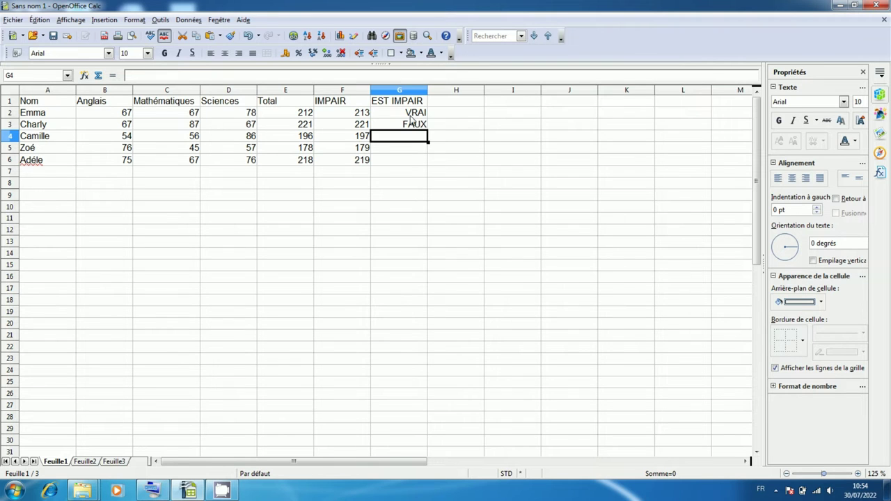
left_click(460, 115)
- Enter =si(est.impair(E2);"oui";"non") in H2, which returns non
type("=")
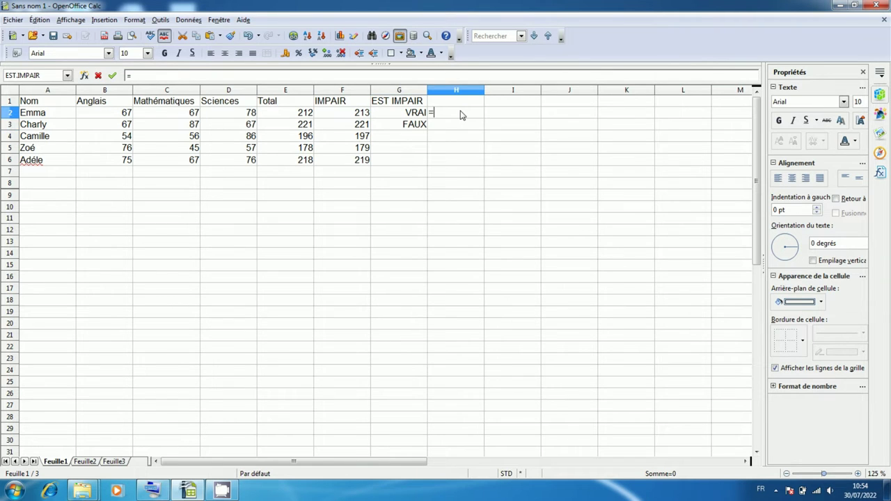
type("si")
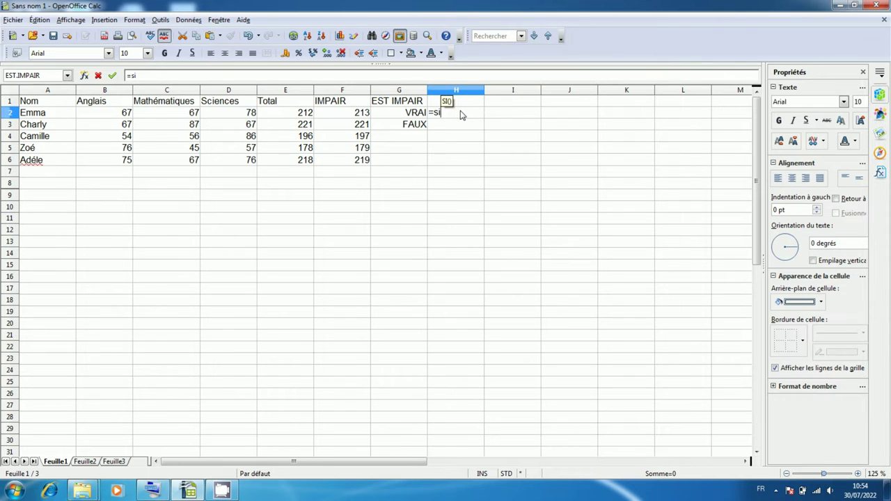
type("(")
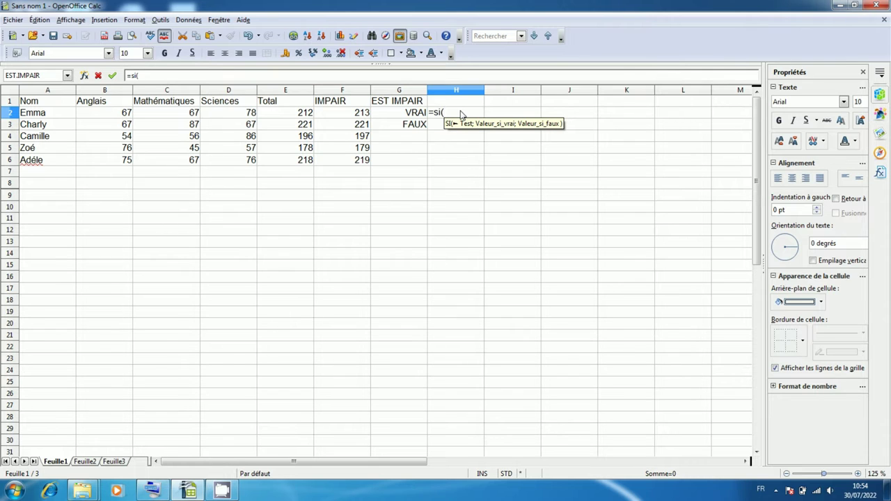
type("es")
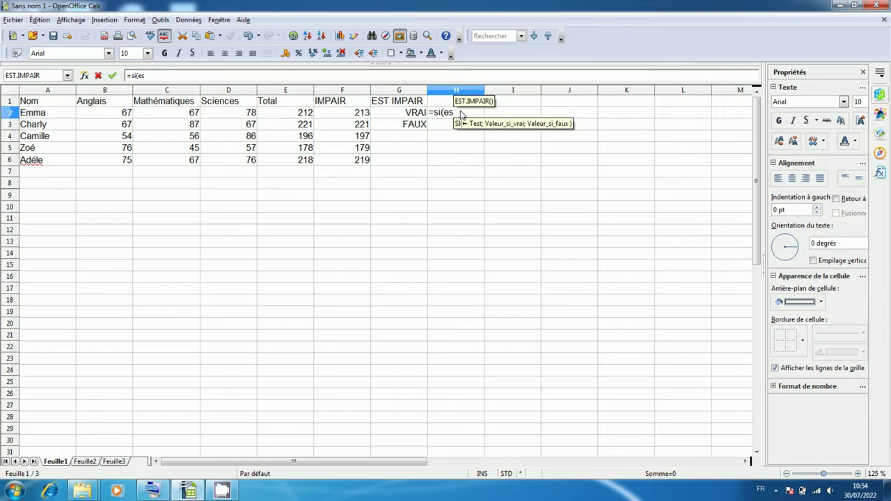
type("t")
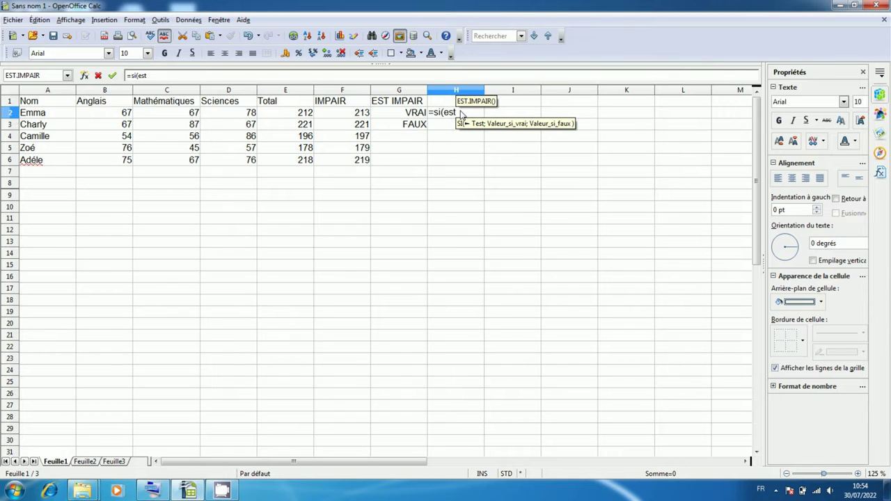
type(".")
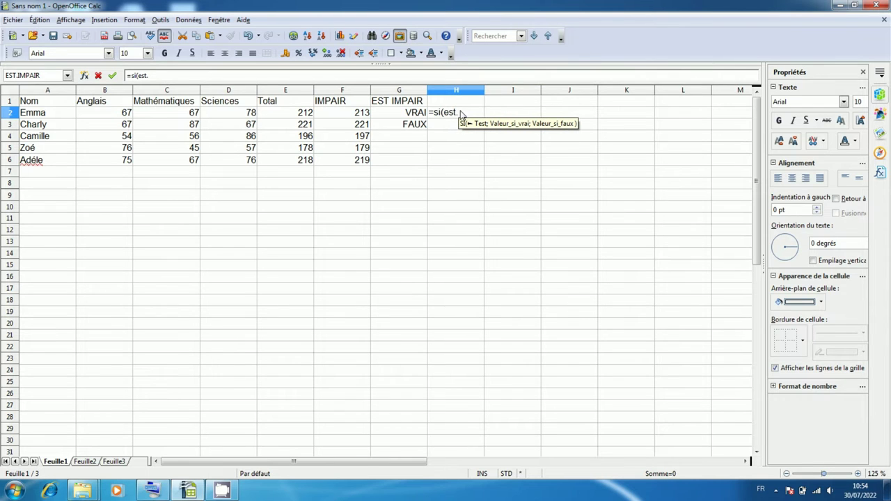
type("impair")
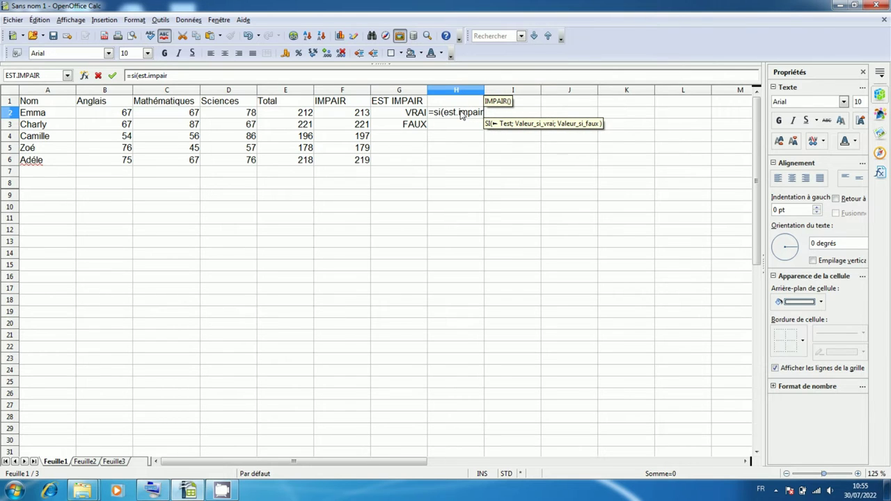
type("(")
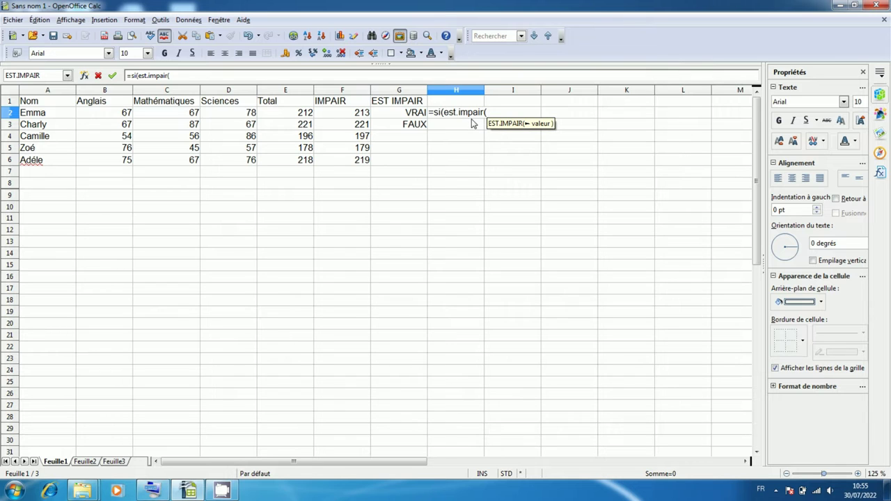
left_click(298, 116)
type(")")
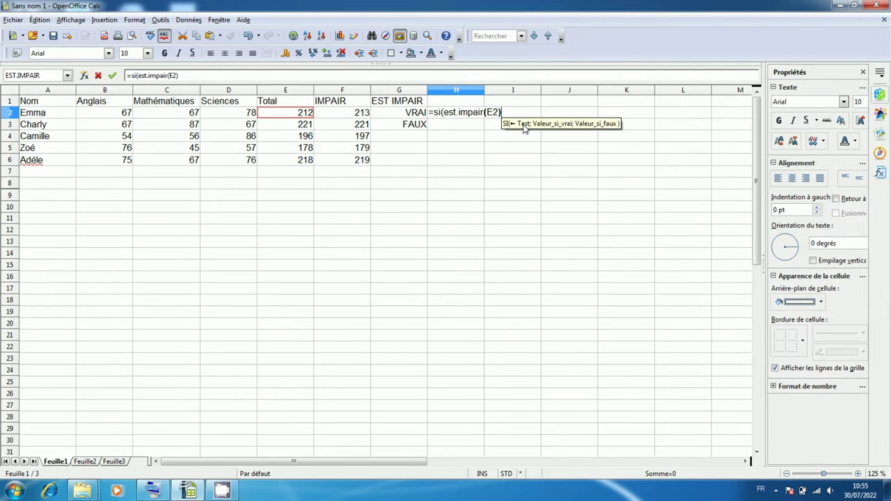
type(";\"")
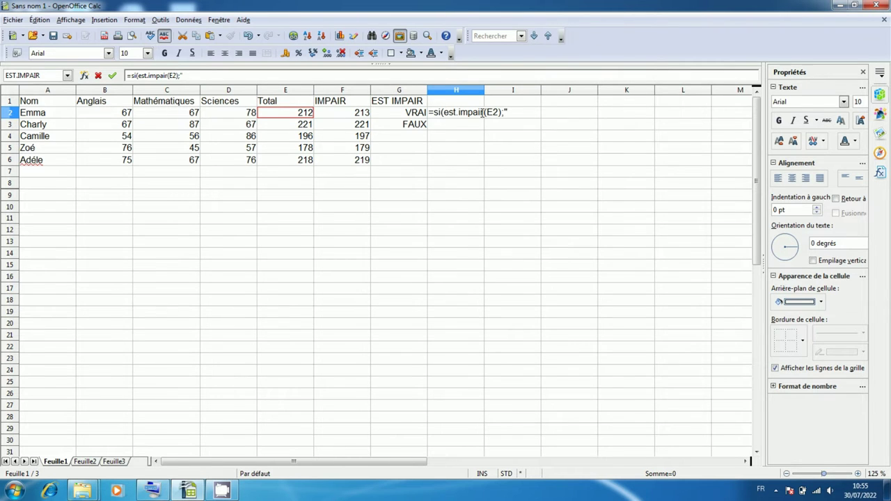
type("oui")
type("\"")
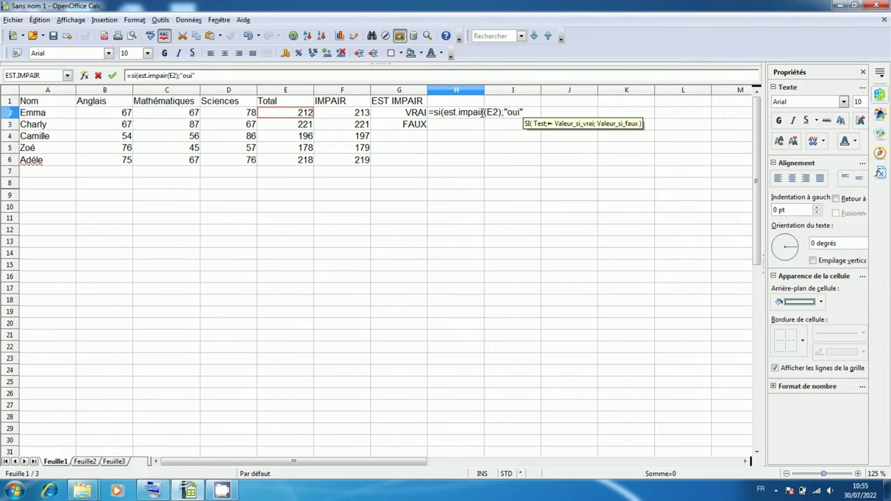
type("m")
type(";")
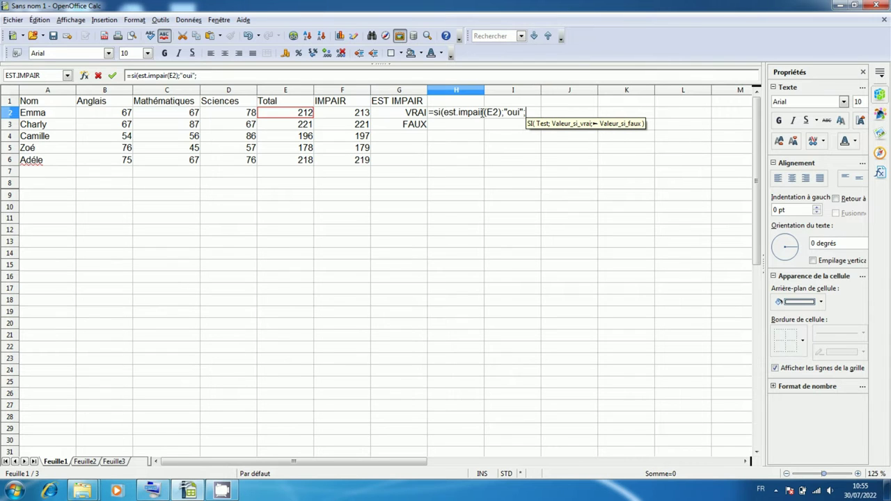
type("\"")
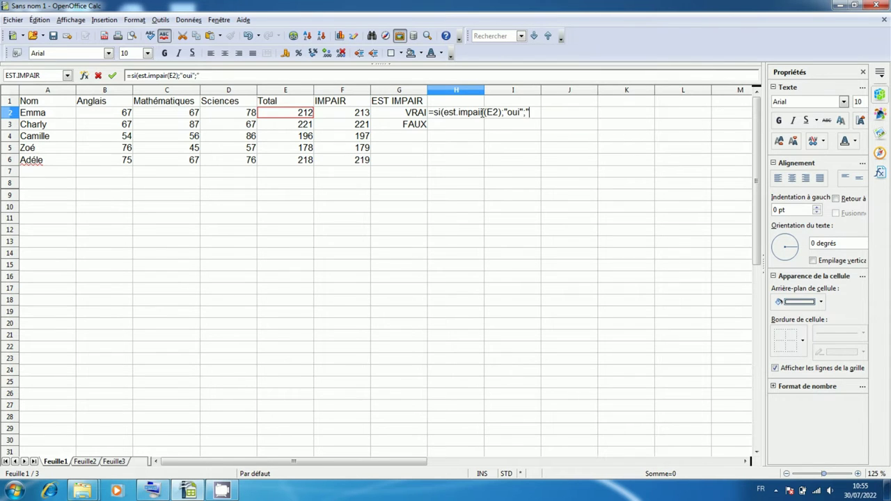
type("non")
type("\"")
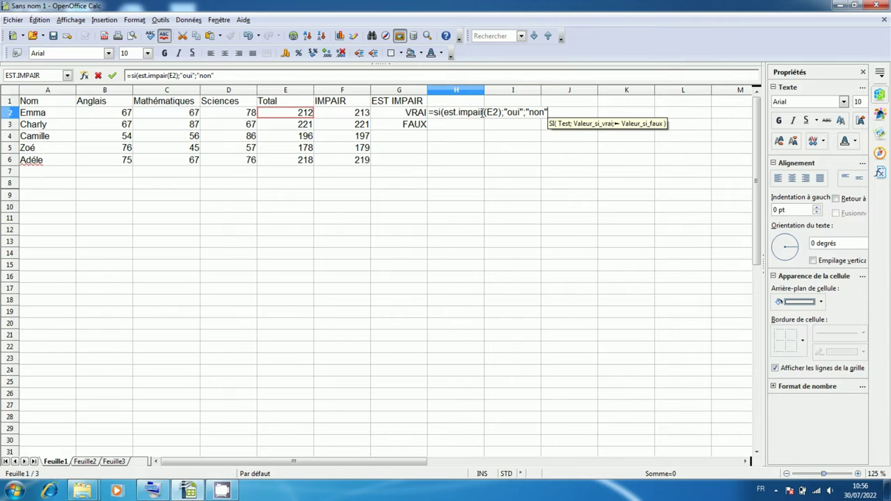
type(")")
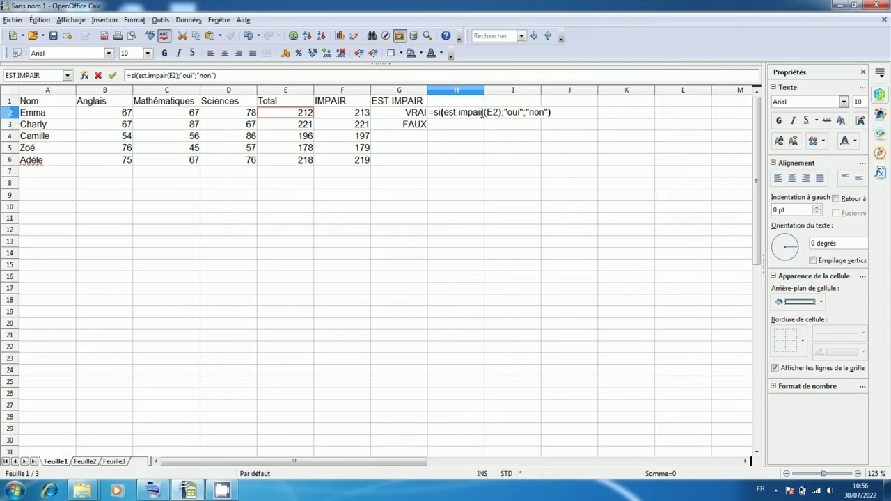
left_click(456, 117)
key("Return")
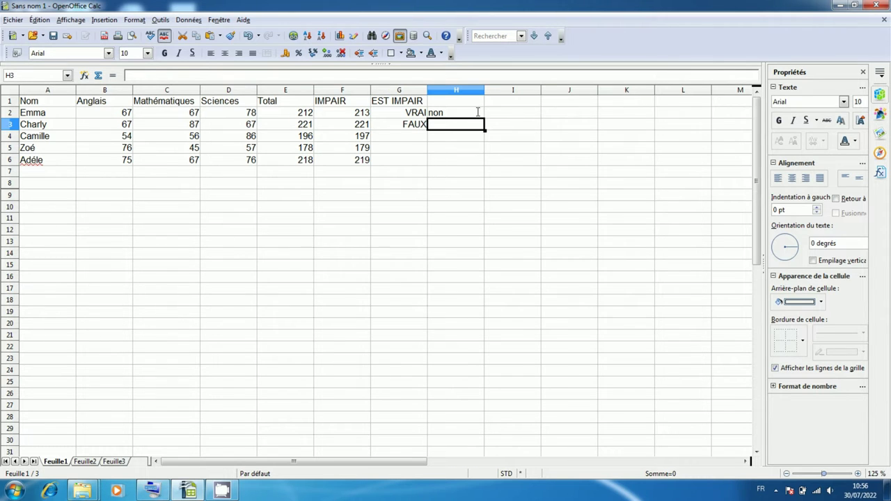
left_click(477, 112)
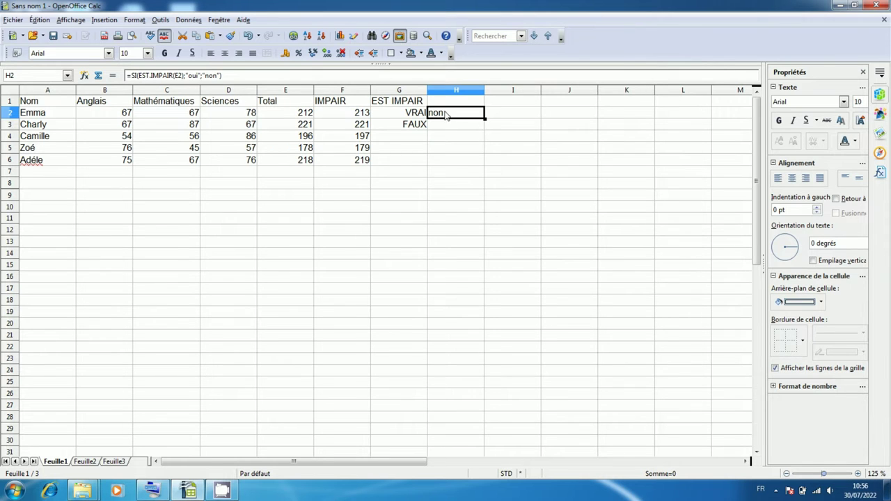
left_click(306, 126)
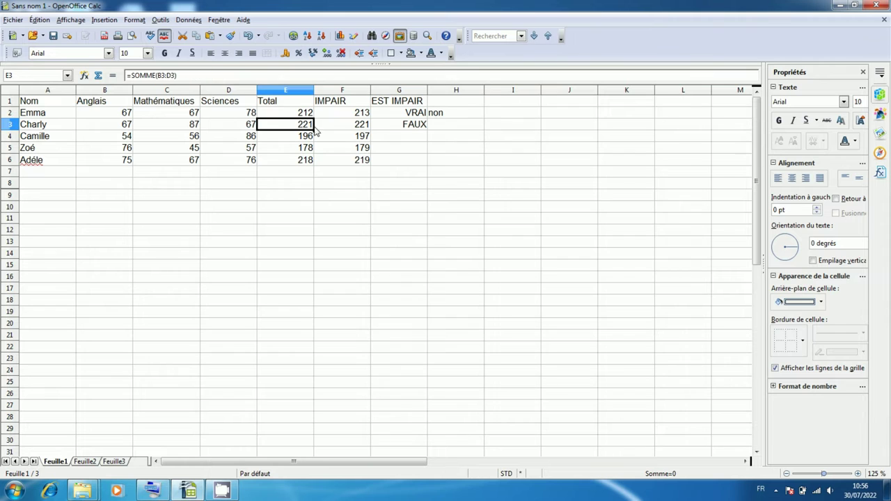
left_click(447, 114)
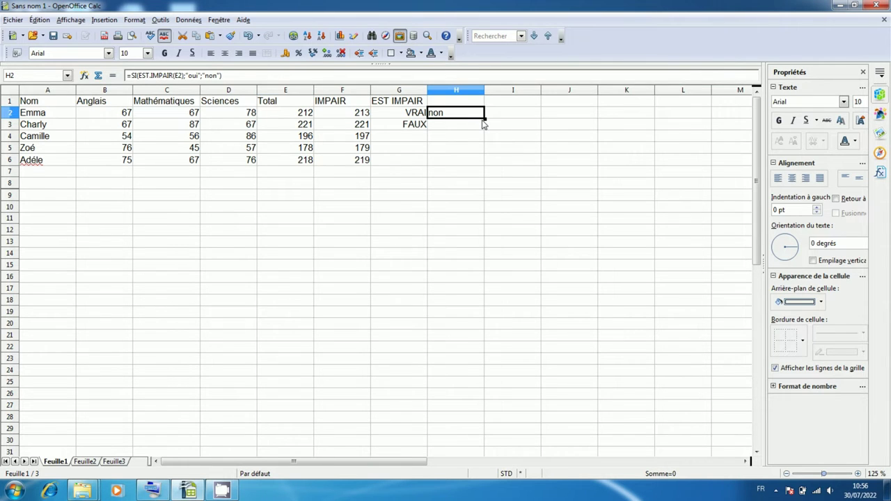
left_click_drag(484, 119, 483, 163)
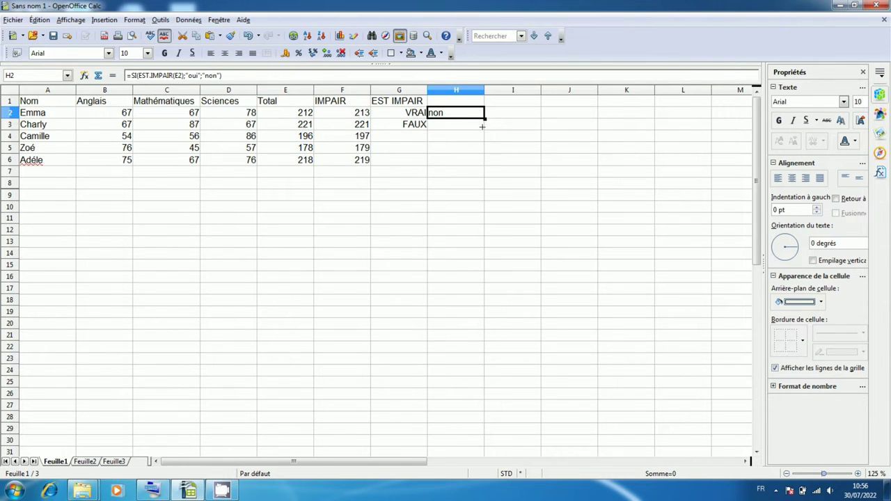
left_click(452, 174)
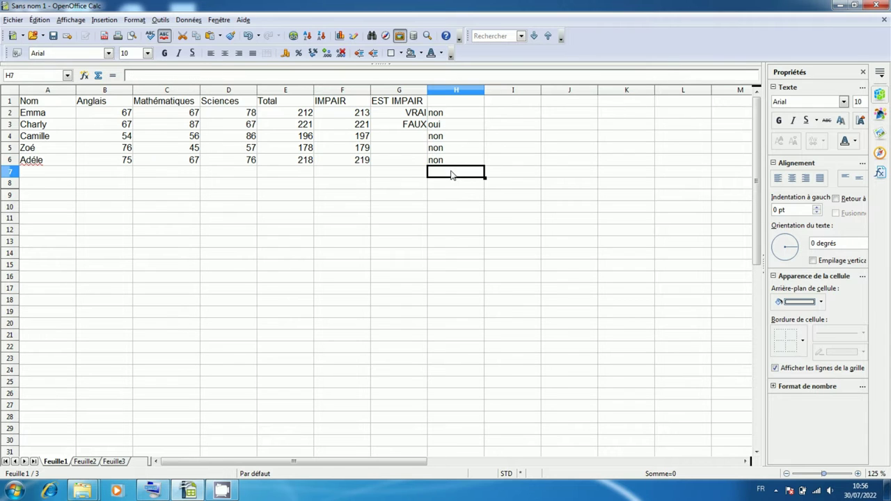
left_click(451, 129)
left_click(311, 131)
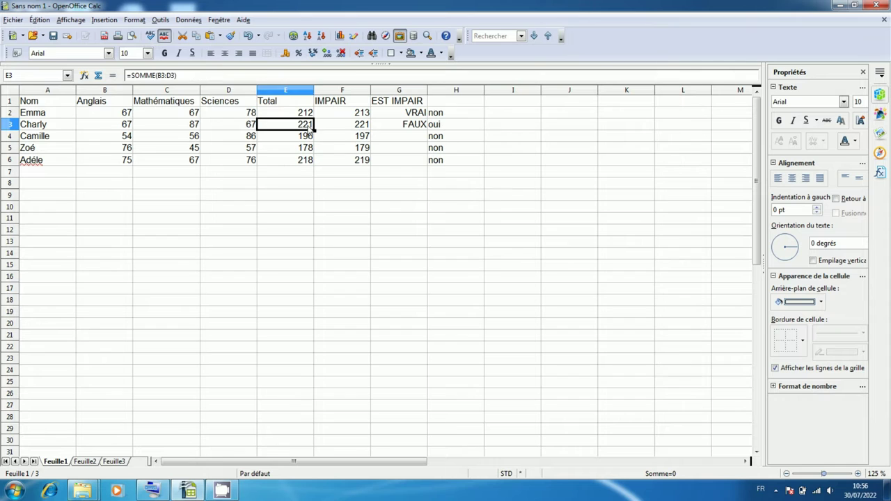
left_click(444, 130)
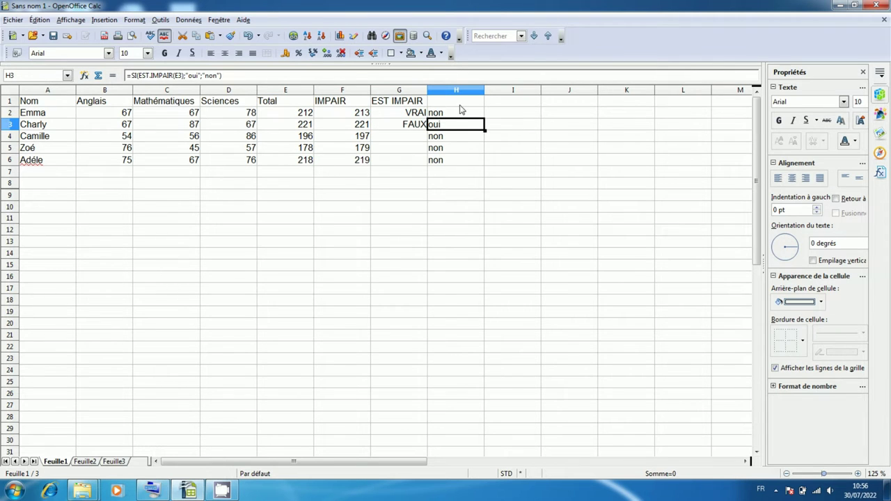
left_click(461, 184)
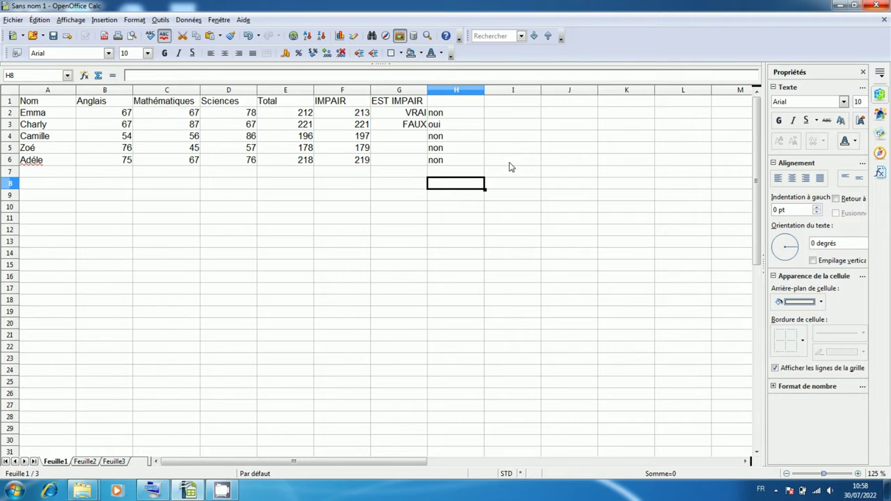
- Put the header PAIR in I1 and =pair(543) in I2, returning 544
left_click(517, 106)
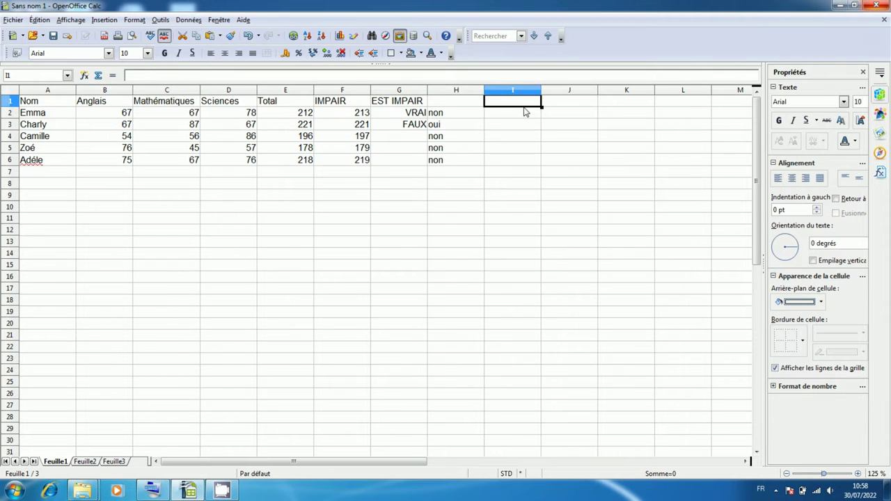
type("si")
key("BackSpace")
key("BackSpace")
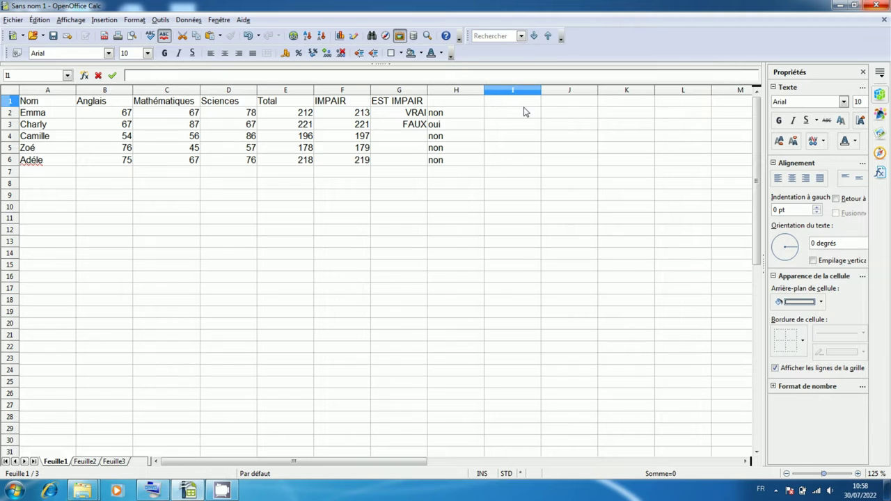
type("P")
type("AIR")
key("Return")
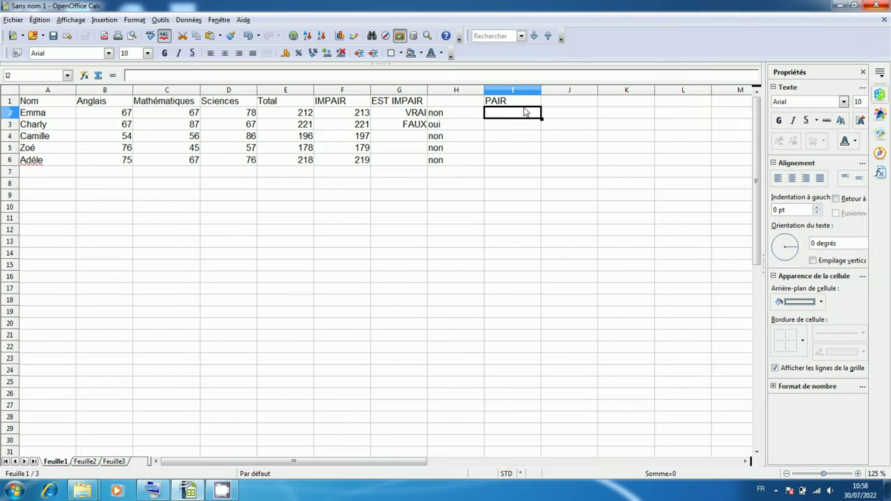
type("=")
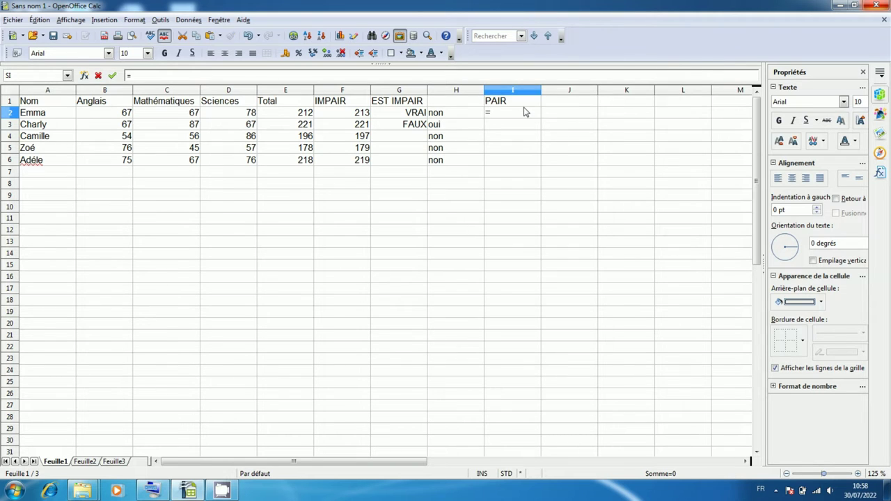
type("pair")
type("(")
type("543")
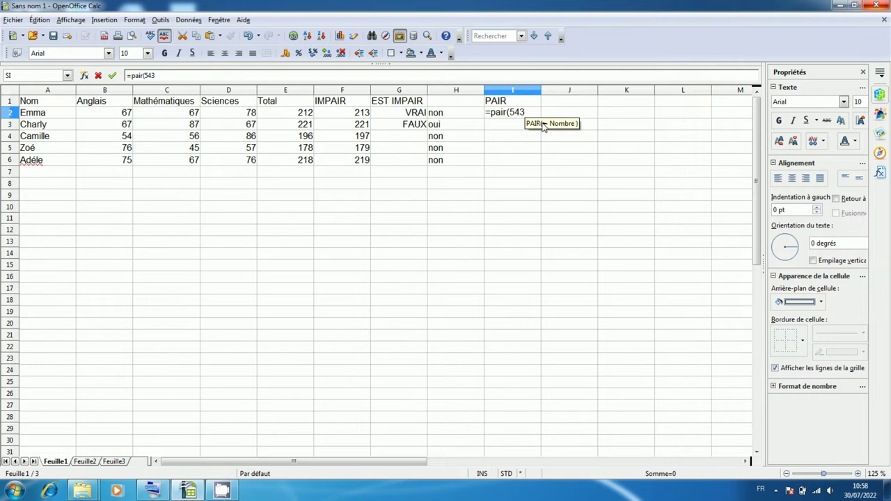
type(")")
key("Return")
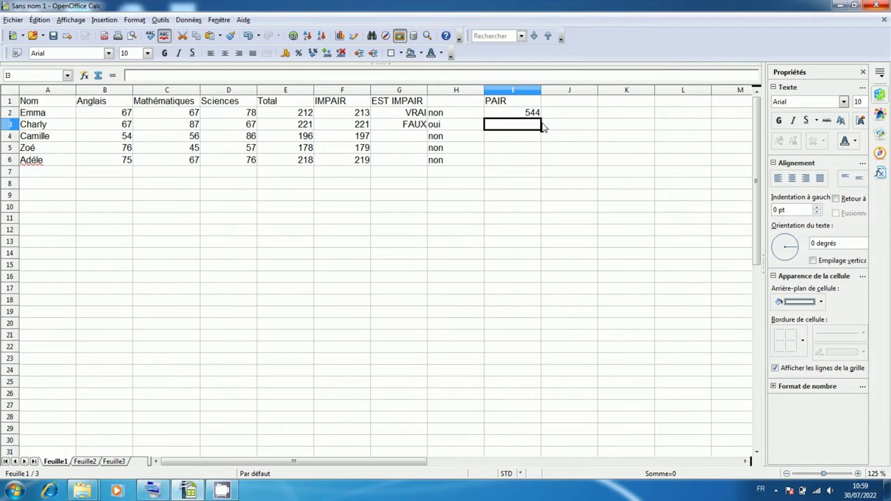
key("Up")
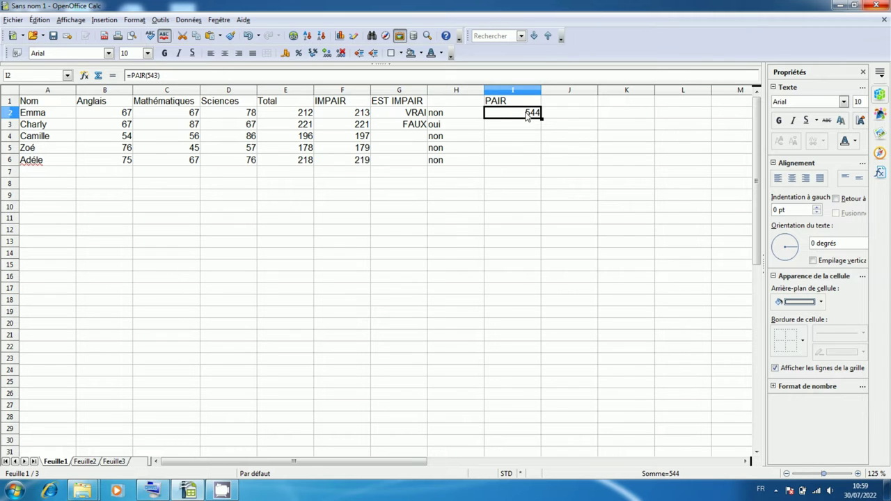
double_click(529, 115)
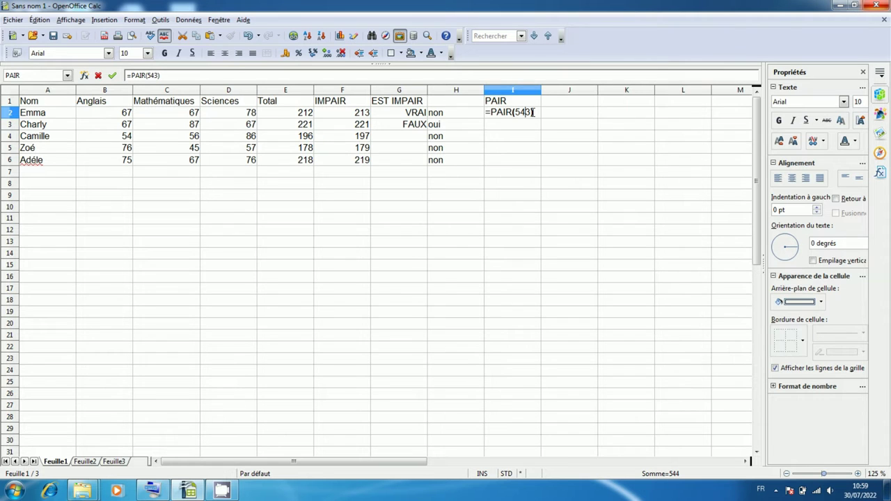
key("Return")
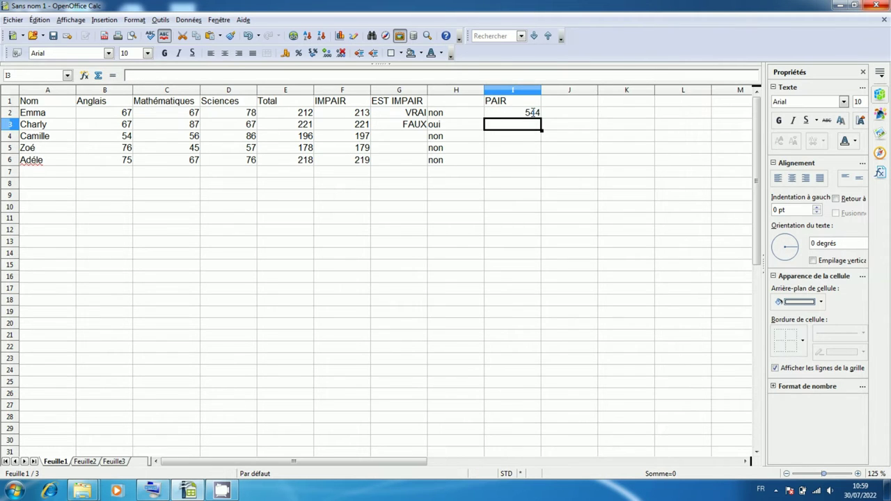
- Enter =pair(E4) in I3 to round Camille's total up to 196
type("=")
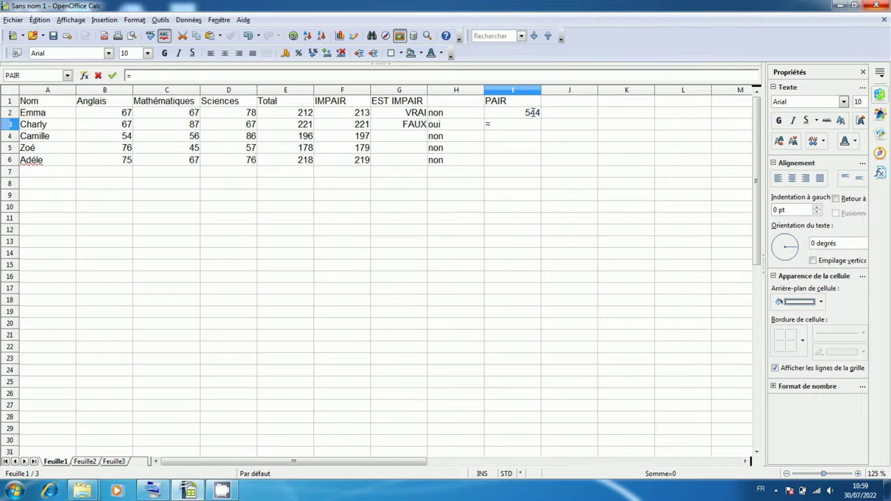
type("pair(")
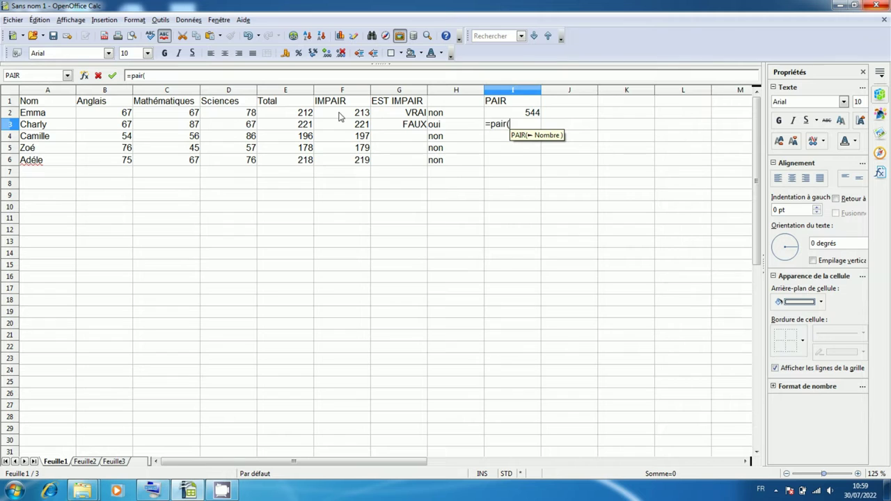
left_click(304, 139)
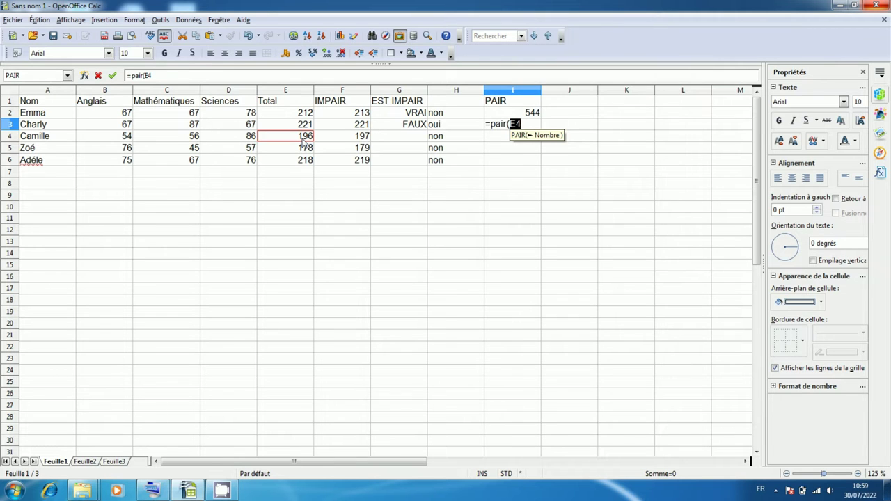
type(")")
key("Return")
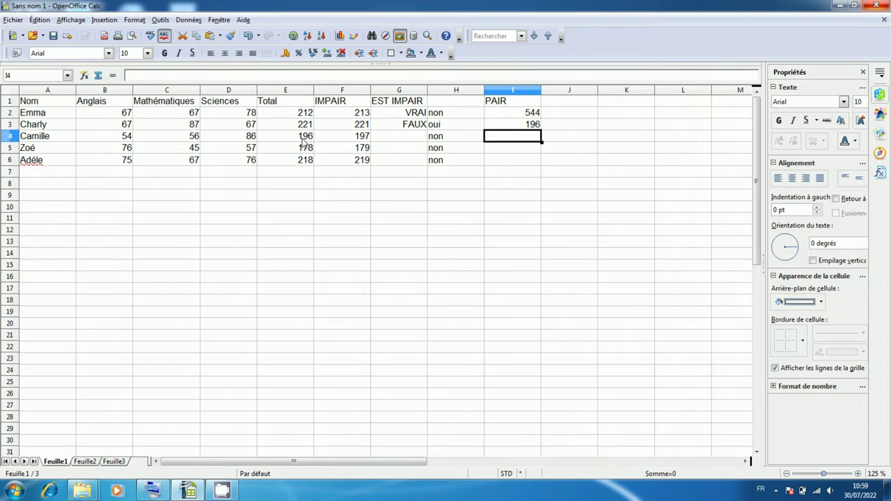
left_click(304, 142)
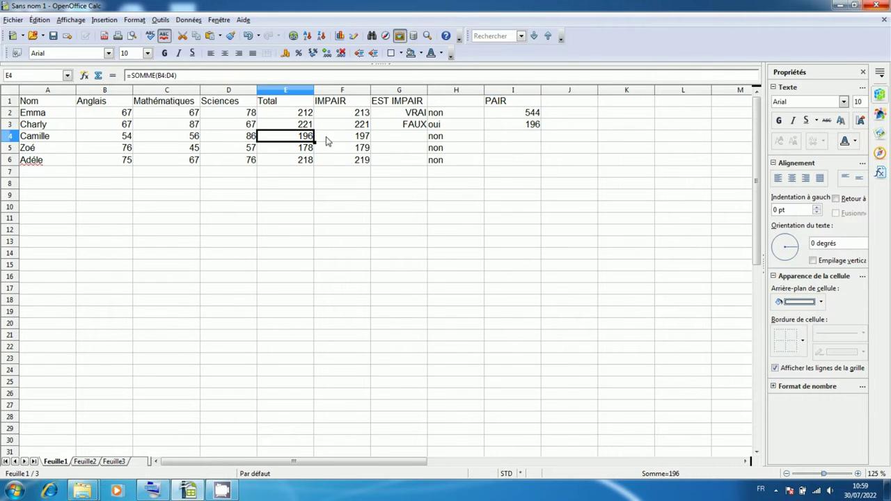
left_click(518, 126)
left_click(275, 142)
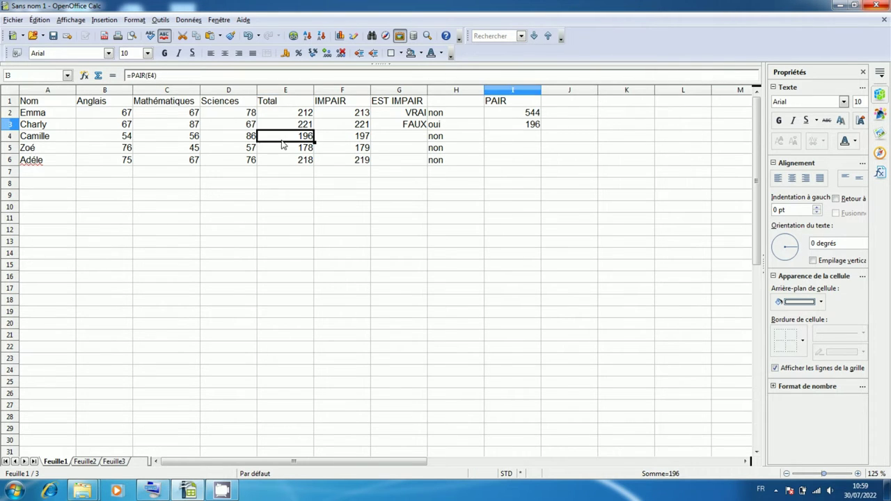
left_click(512, 139)
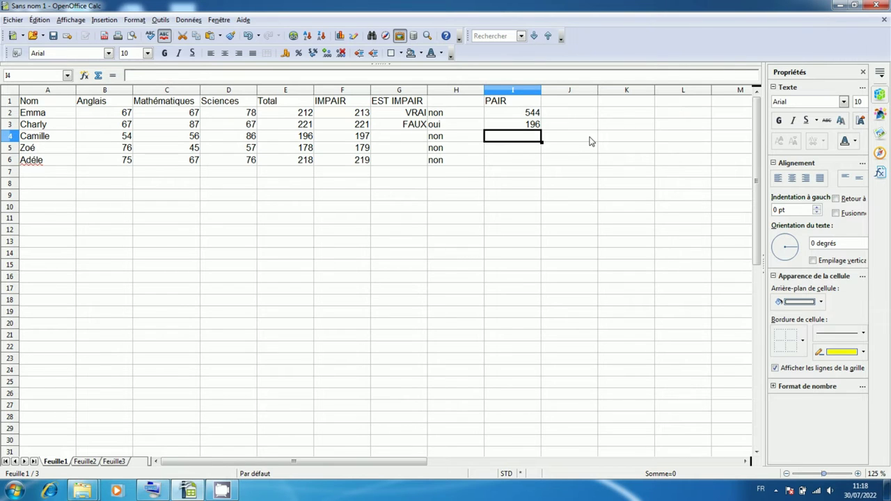
- Put the header EST PAIR in J1 and =est.pair(E2) in J2
left_click(579, 103)
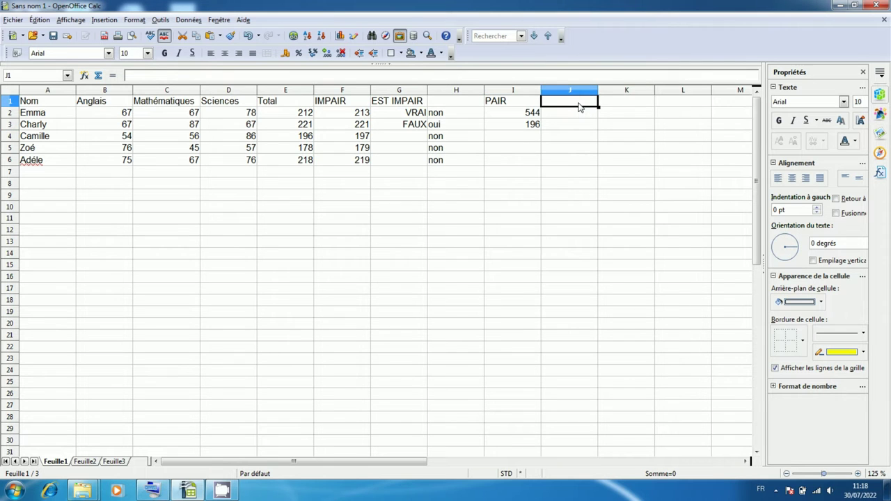
double_click(572, 108)
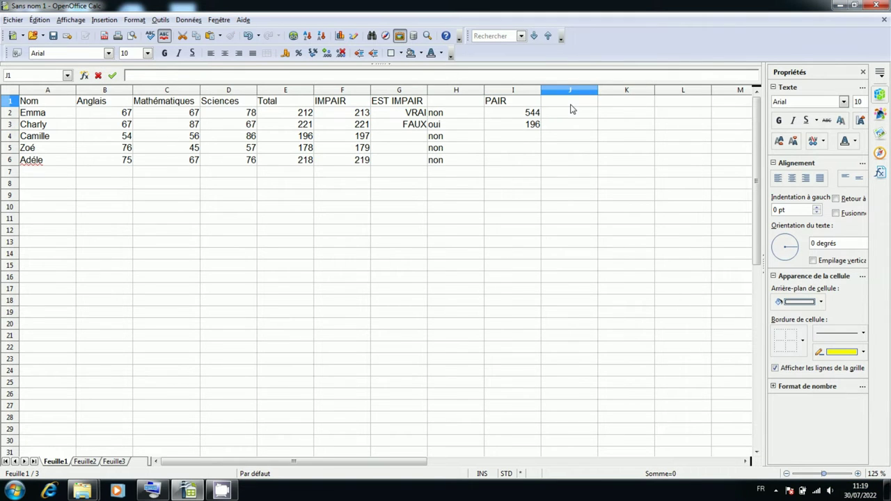
type("EST")
type(" PAI")
type("R")
key("Return")
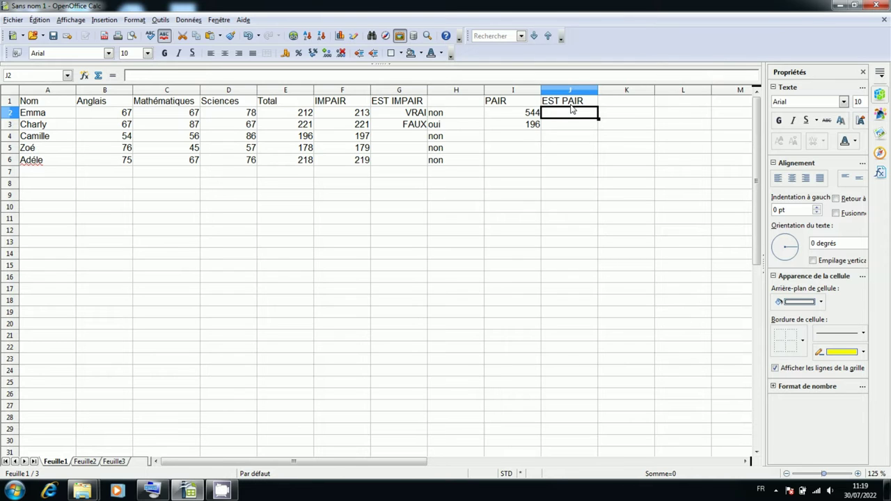
type("=")
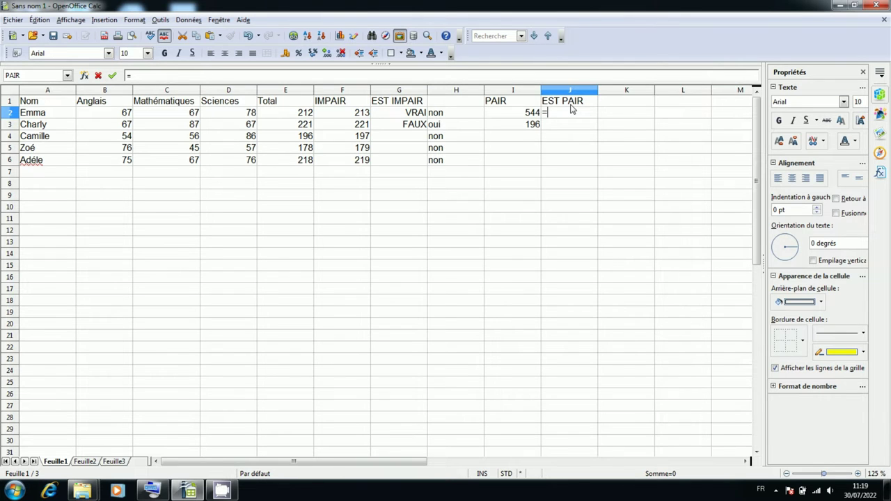
type("est")
type(".pair")
type("(")
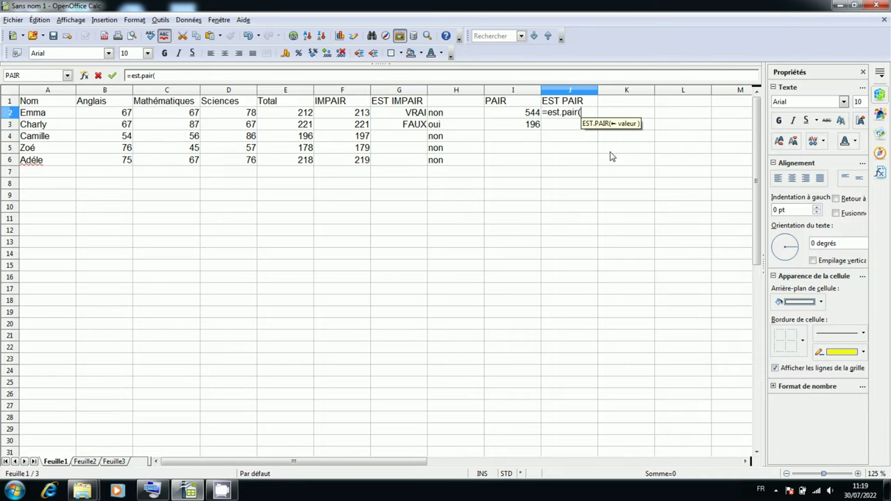
left_click(299, 117)
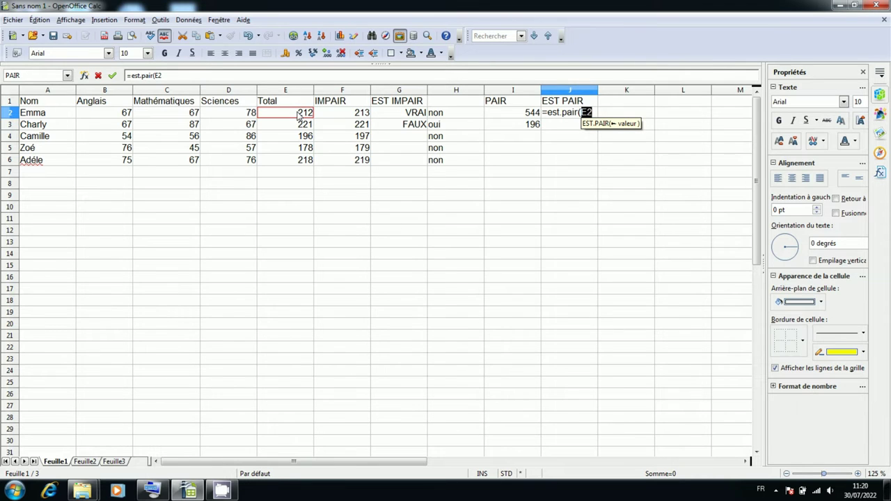
type(")")
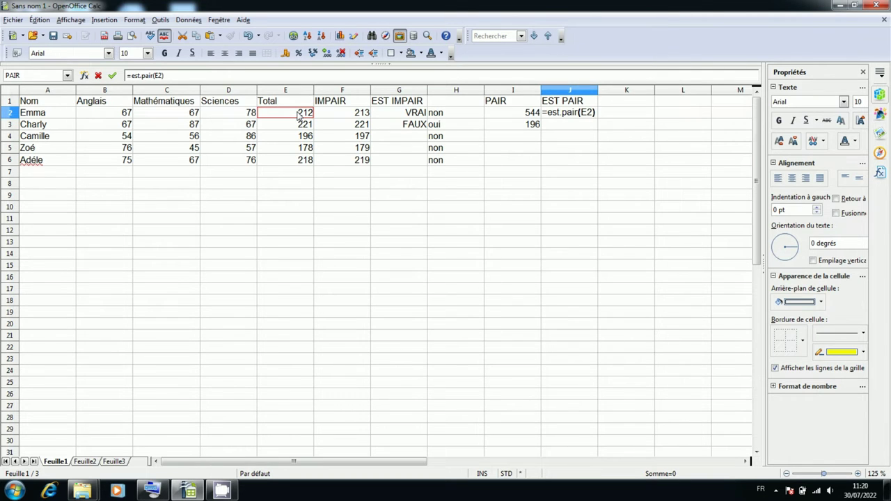
key("Return")
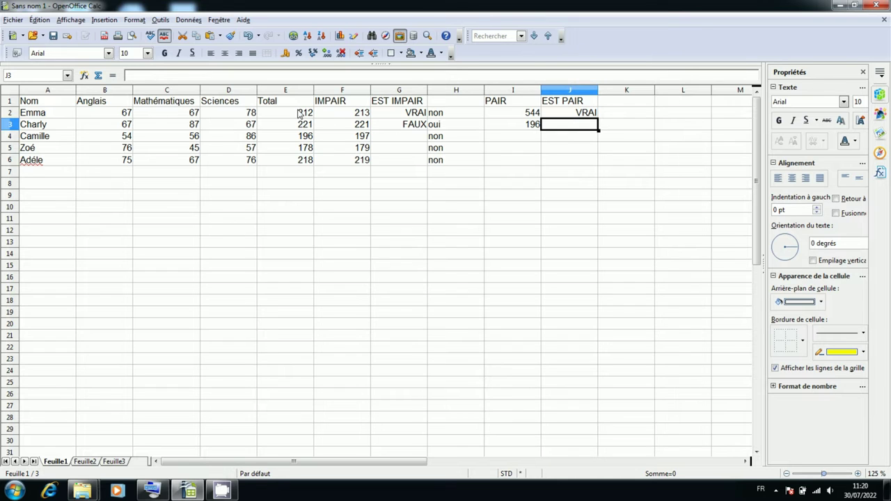
- Copy =EST.PAIR(E2) from J2 down to J6, giving VRAI, FAUX, VRAI, VRAI, VRAI
left_click(563, 115)
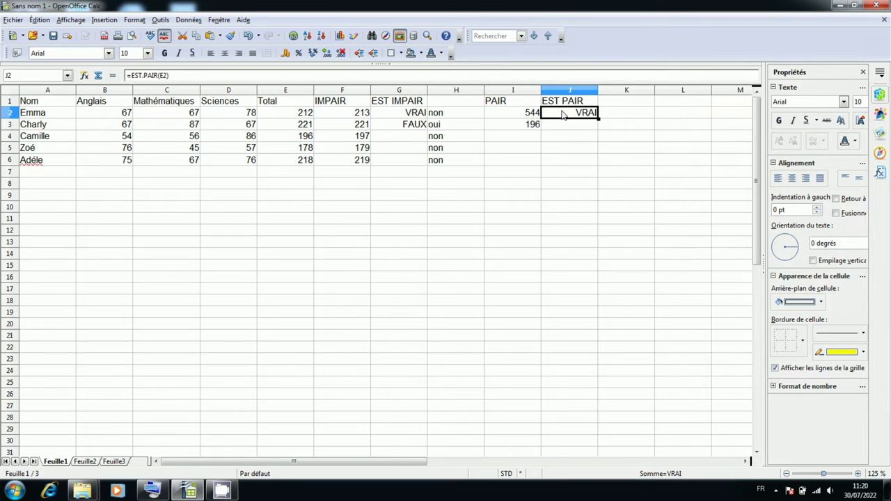
left_click(304, 128)
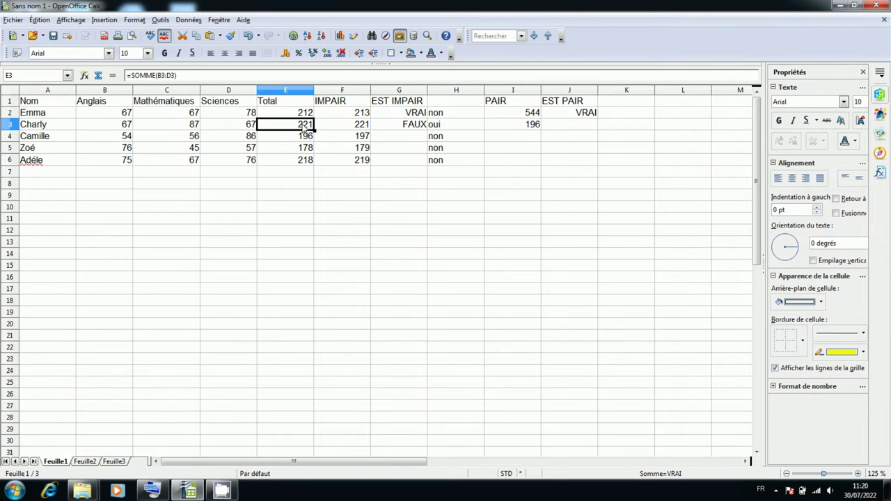
left_click(574, 128)
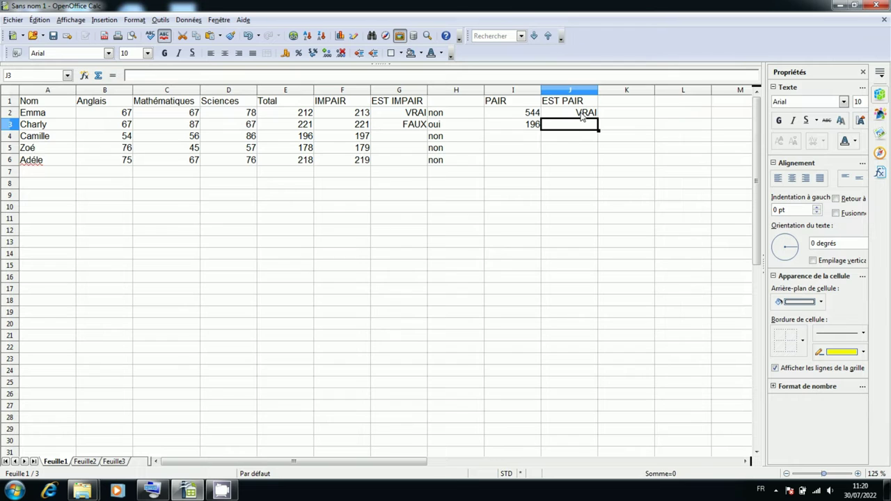
left_click(581, 115)
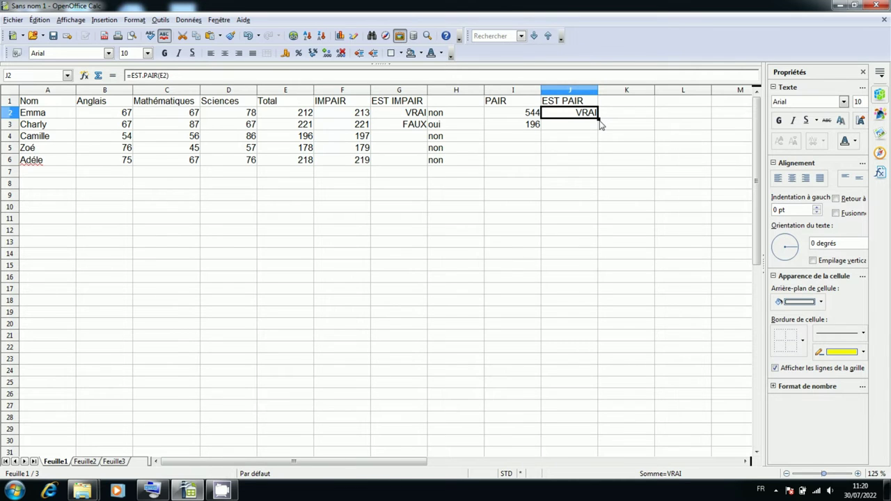
left_click_drag(597, 119, 597, 165)
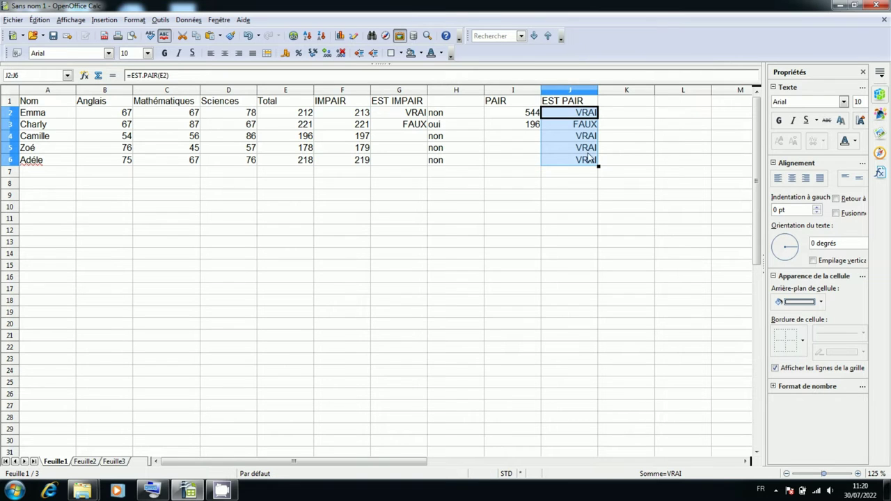
left_click(577, 131)
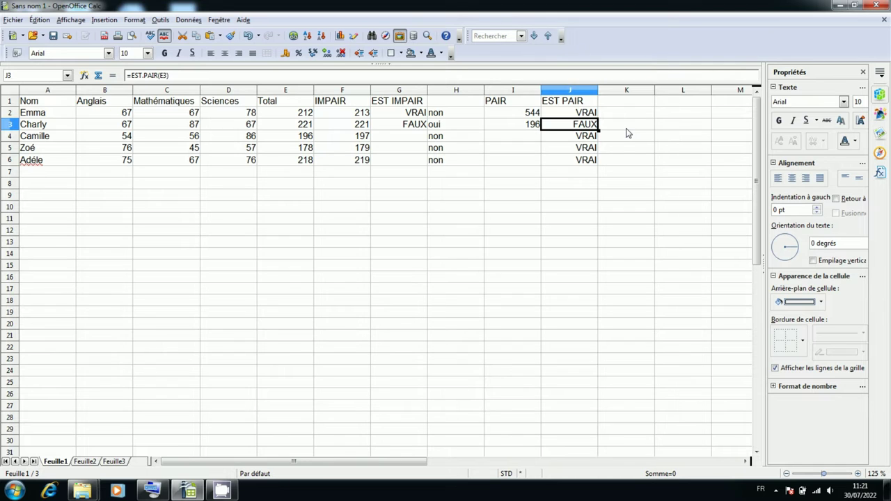
key("Up")
key("Right")
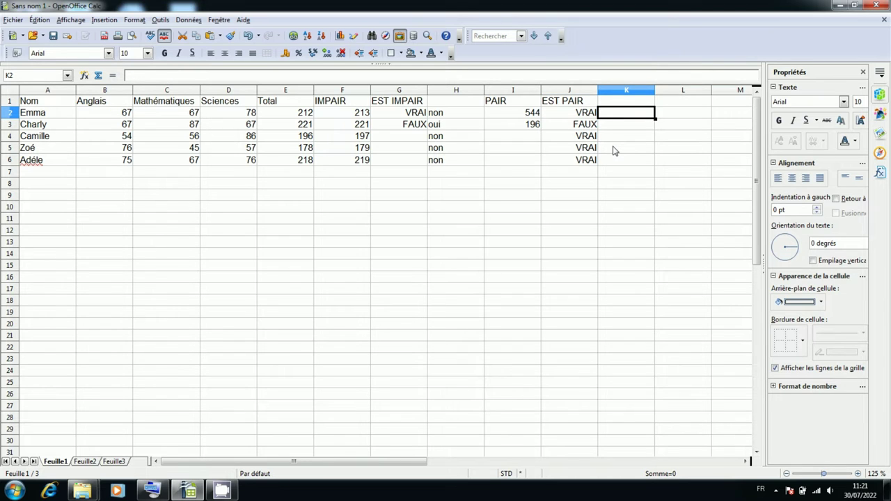
- Type =SI(EST.PAIR(E2);"oui";"non") in K2 to test whether the E2 total is even
type("=")
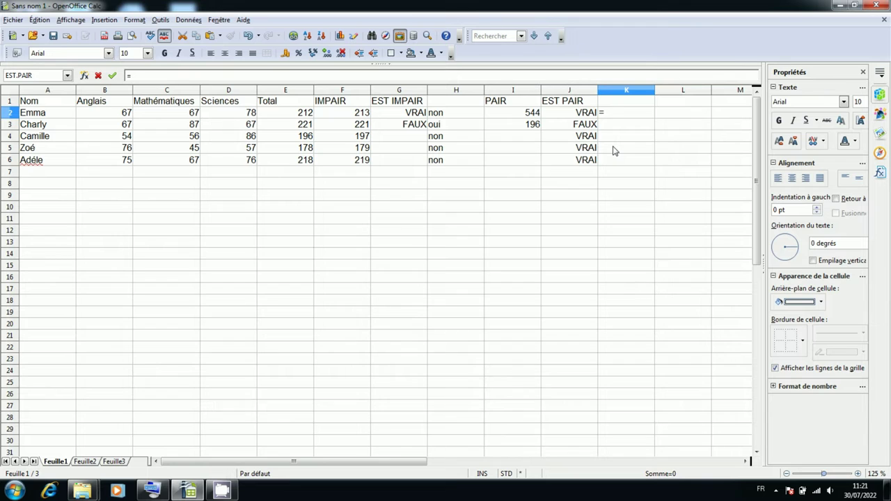
type("i")
key("BackSpace")
type("si")
type("(")
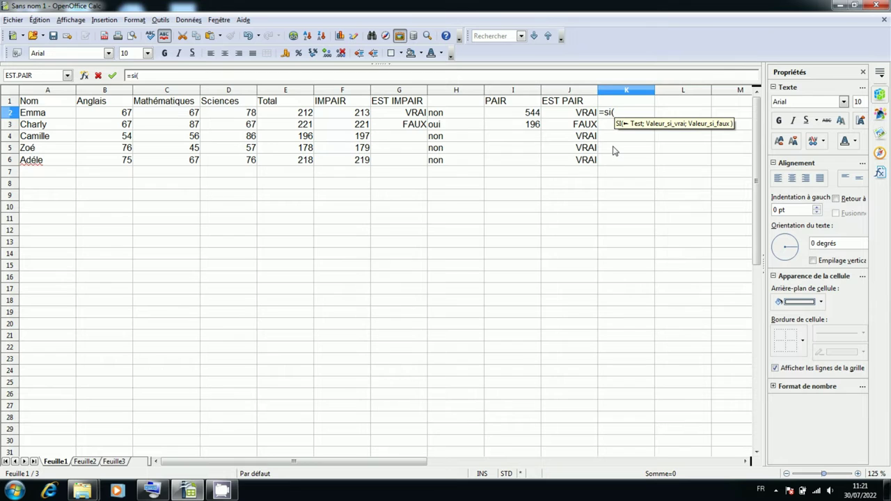
key("Left")
type("est")
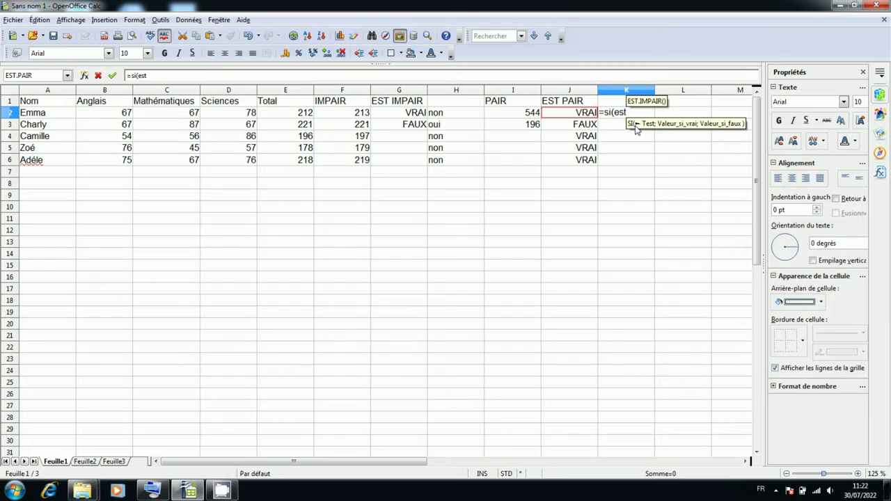
type(".pair")
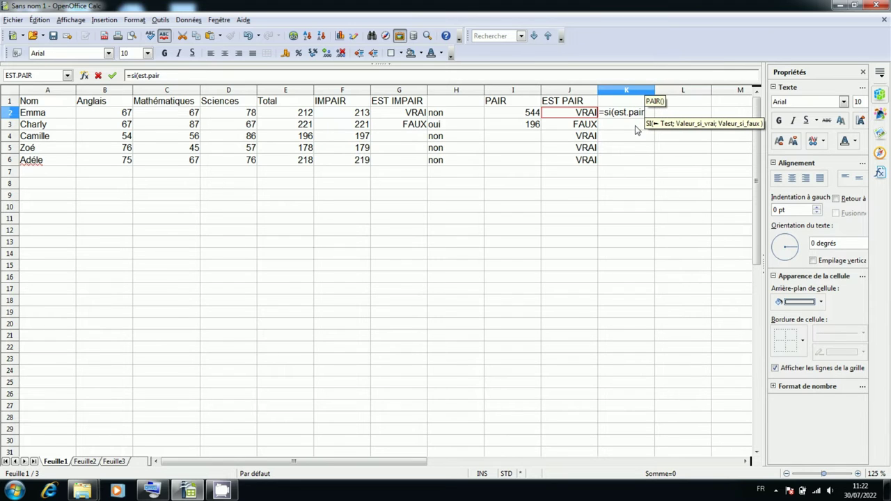
type("(")
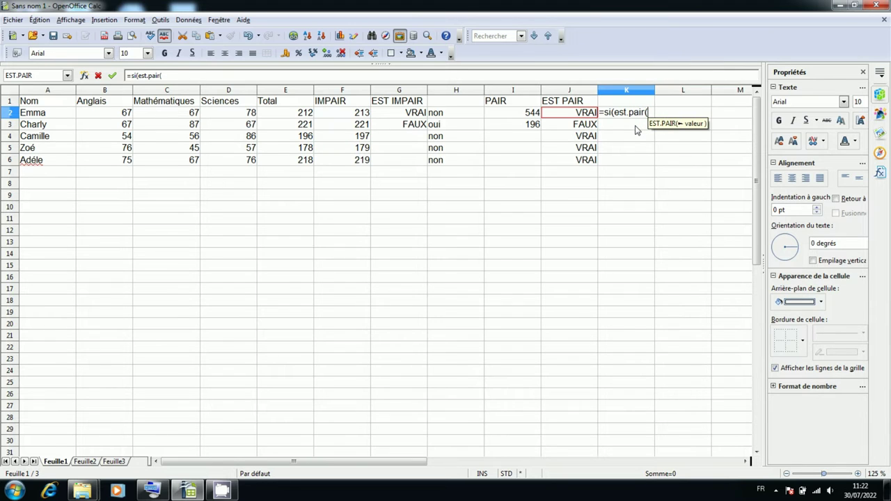
left_click(297, 118)
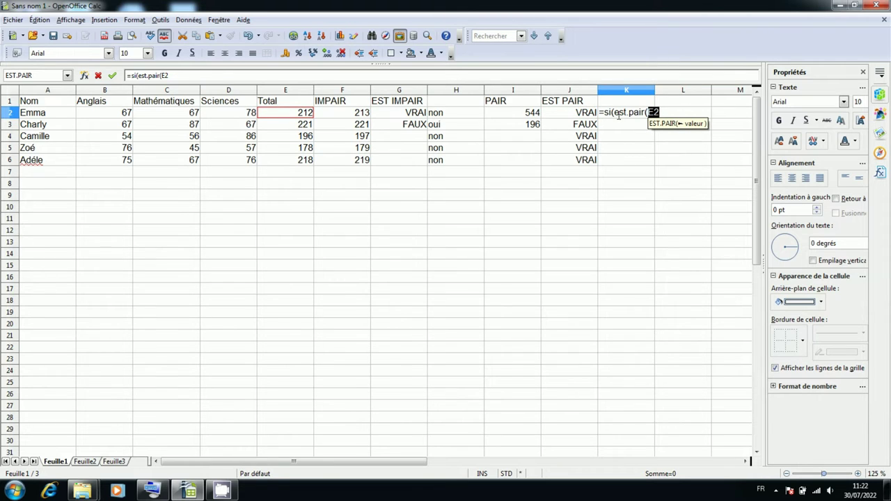
type(")")
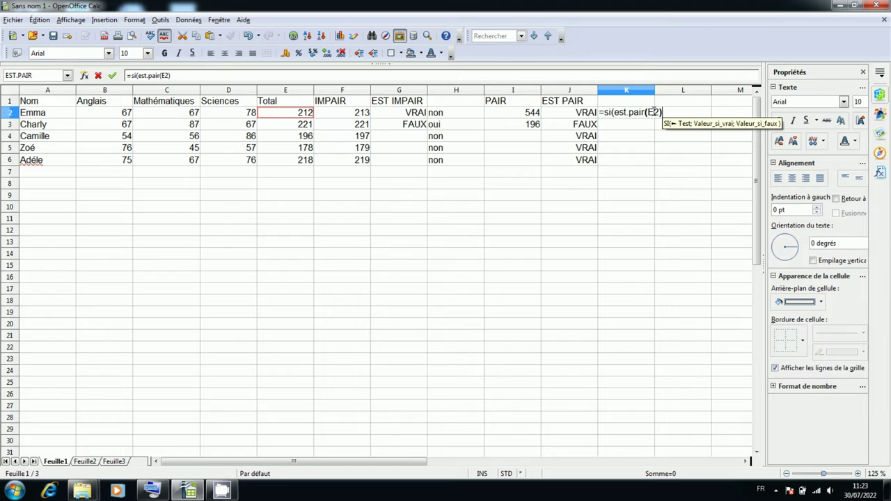
type(";\"")
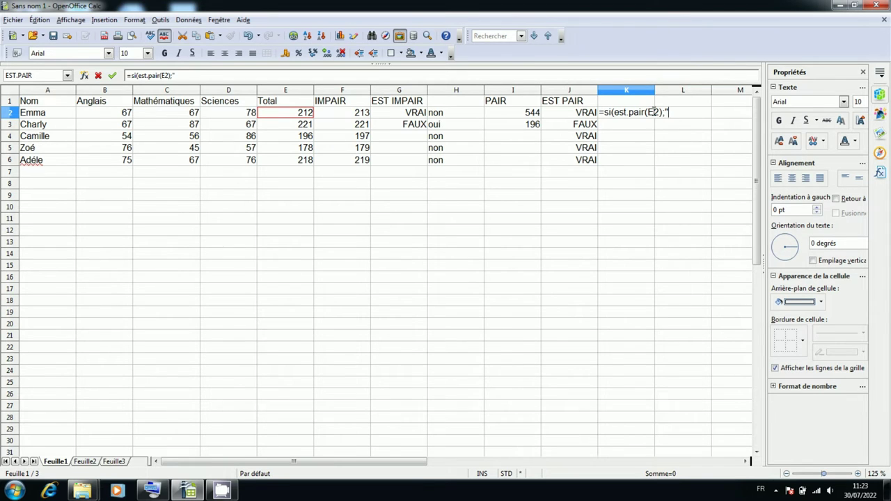
type("oui")
type("\";")
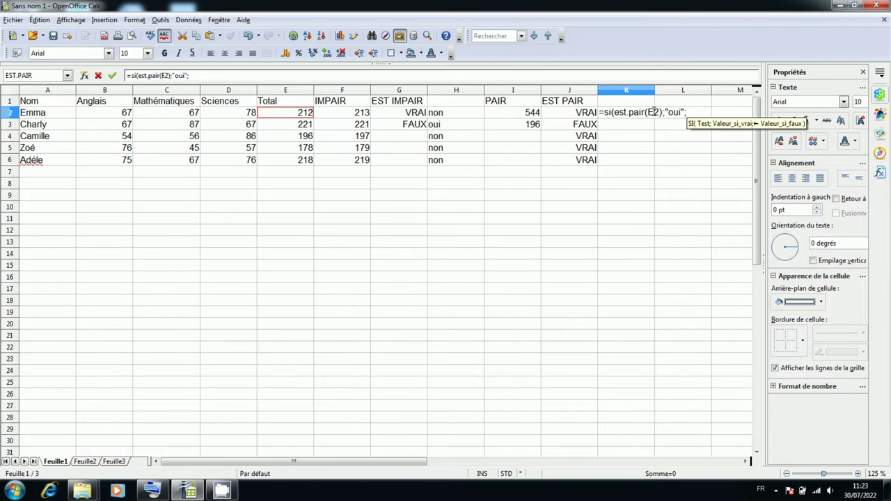
type("\"non")
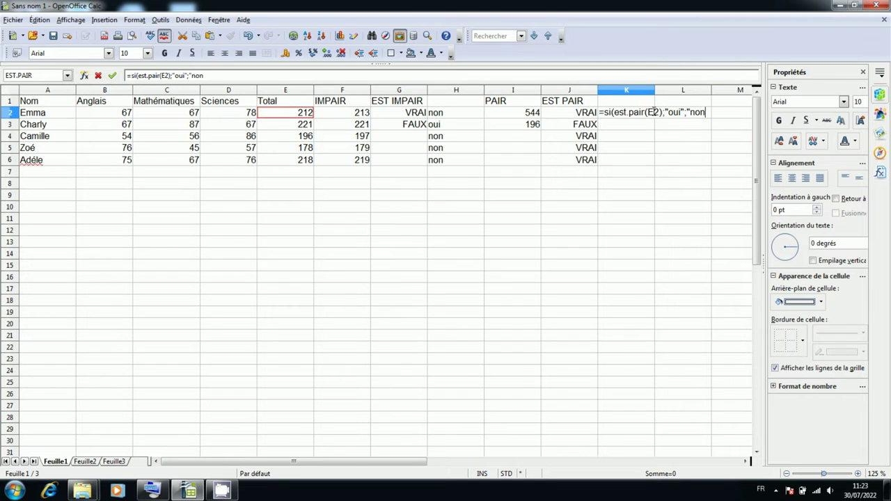
type("\"")
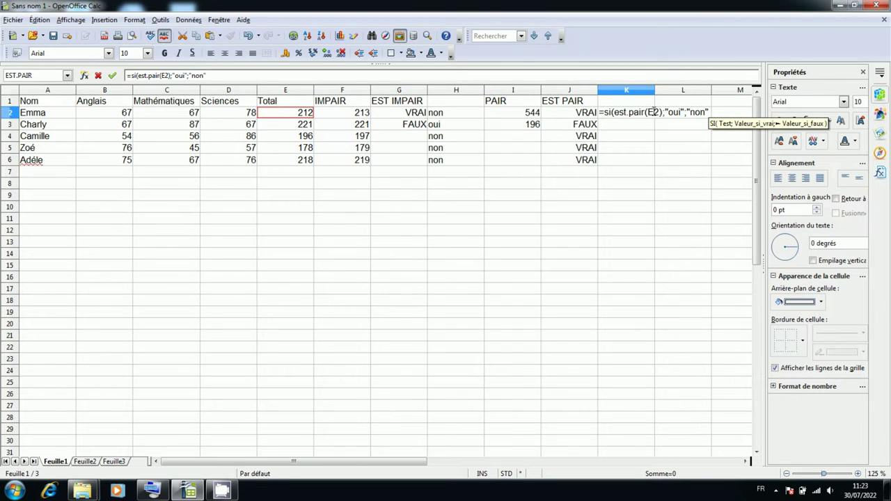
type(")")
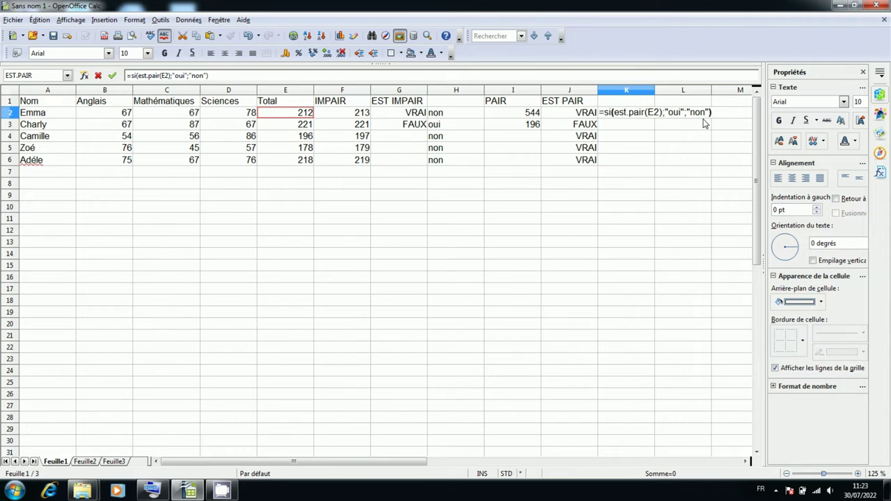
- Commit the K2 formula and fill it down to K6, giving oui, non, oui, oui, oui
key("Return")
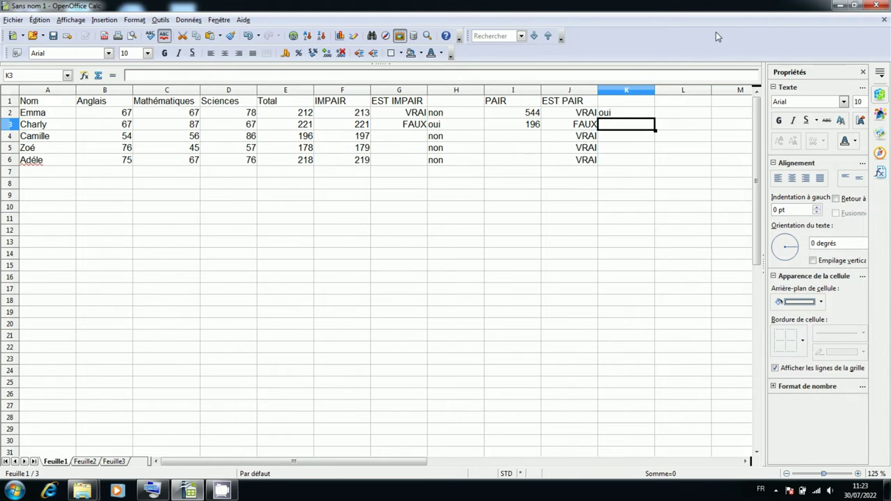
left_click(630, 113)
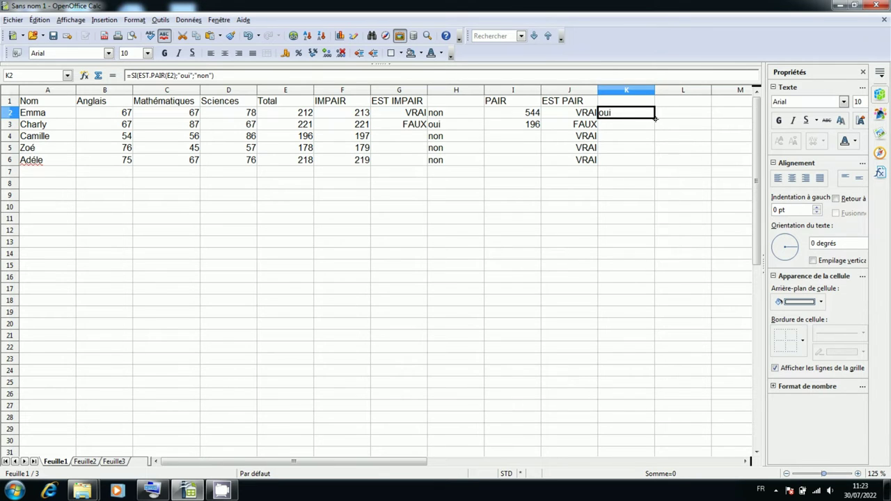
left_click_drag(654, 119, 662, 156)
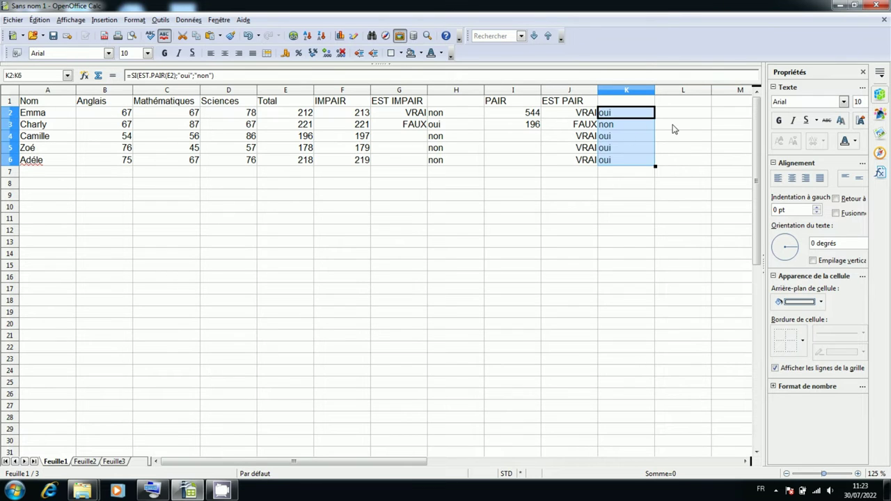
left_click(672, 127)
left_click(567, 124)
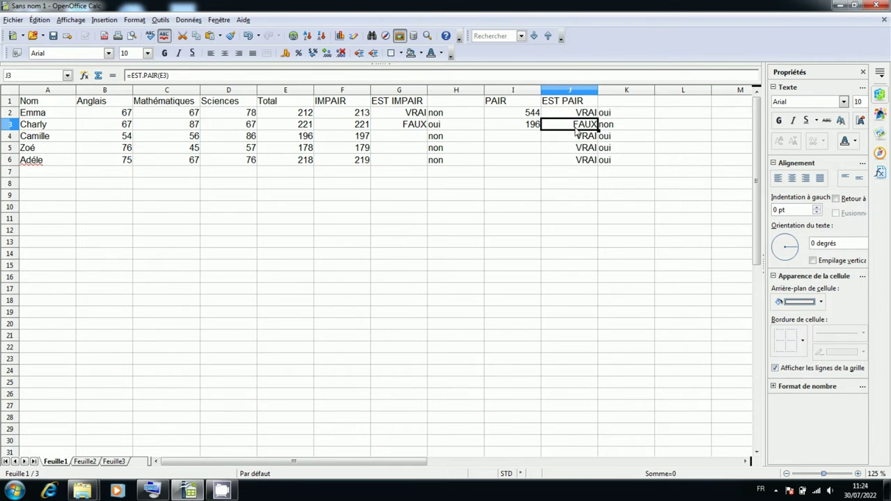
left_click(624, 131)
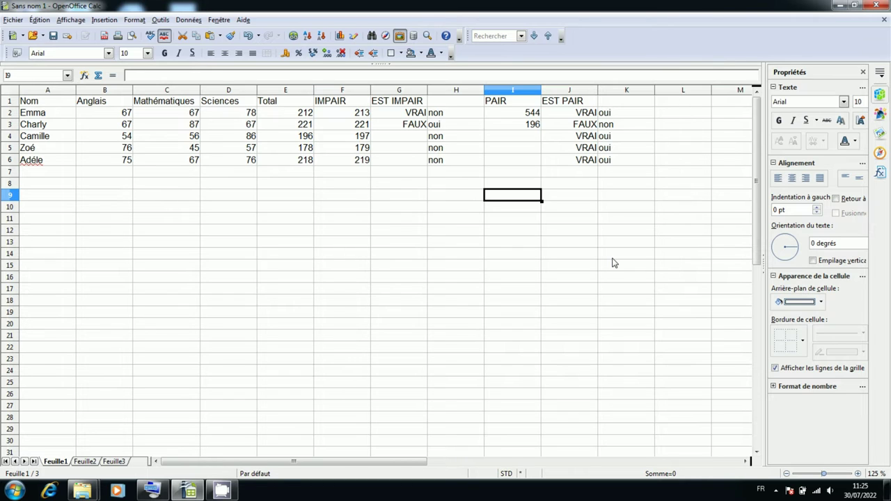
- Enter the heading Factoriel in D10, replacing the first spelling Factorial
left_click(224, 213)
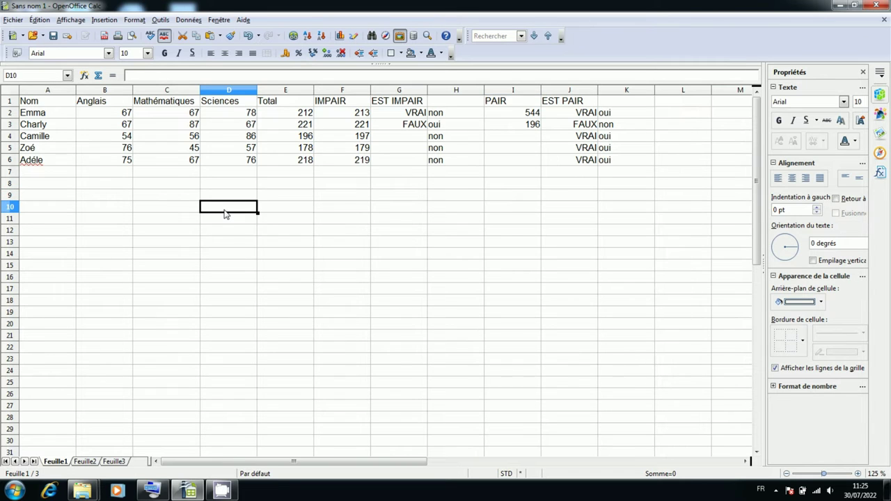
type("F")
type("acto")
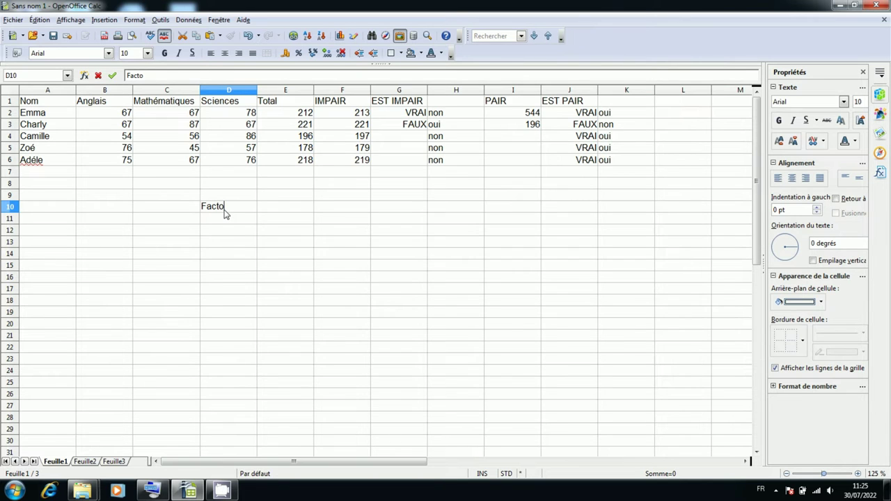
type("rial")
key("Return")
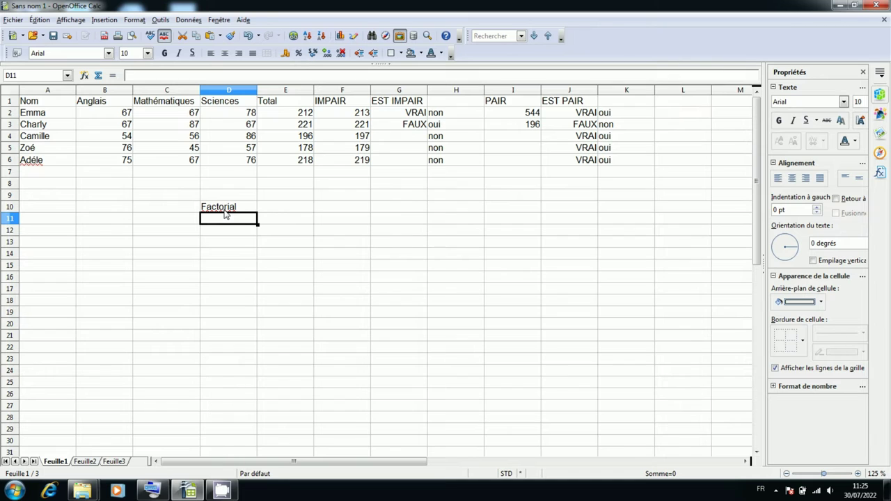
left_click(224, 211)
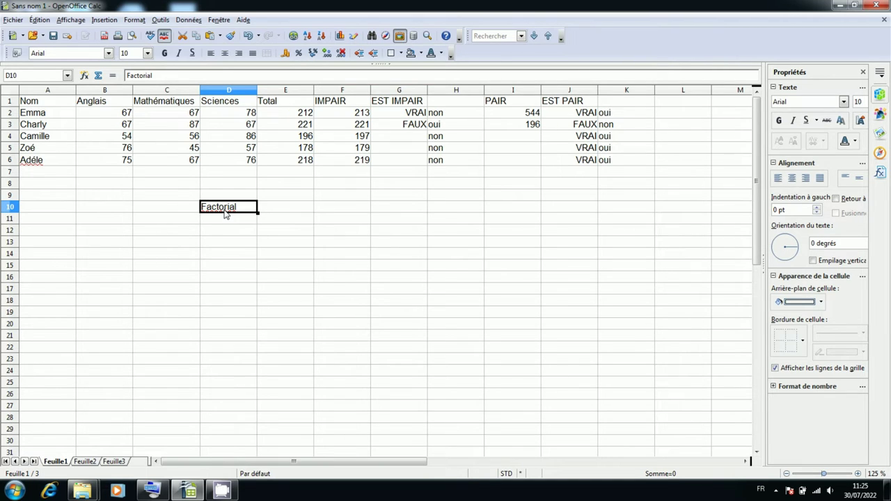
type("Factoriel")
key("Return")
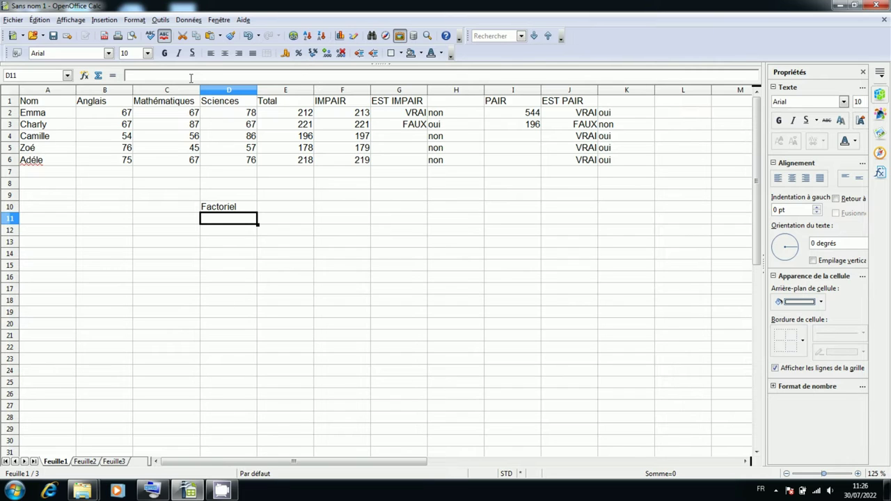
- Enter =FACT(1) in D11
type("=")
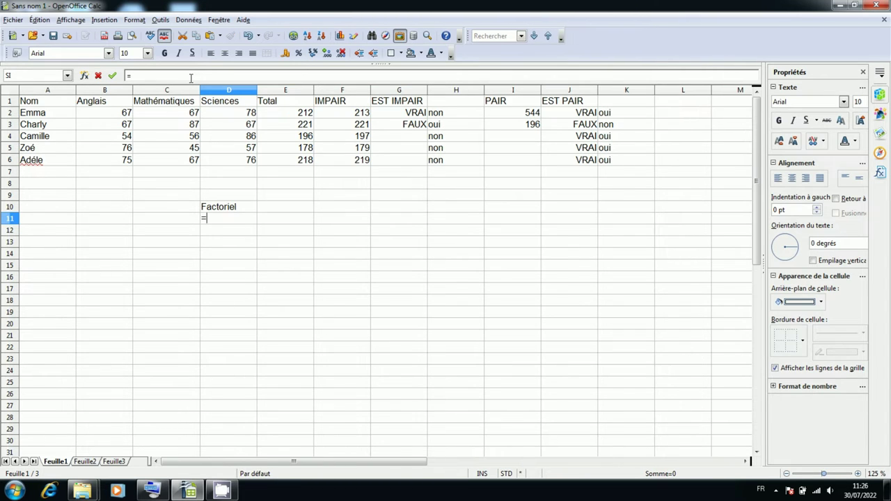
type("f")
type("act")
type("(")
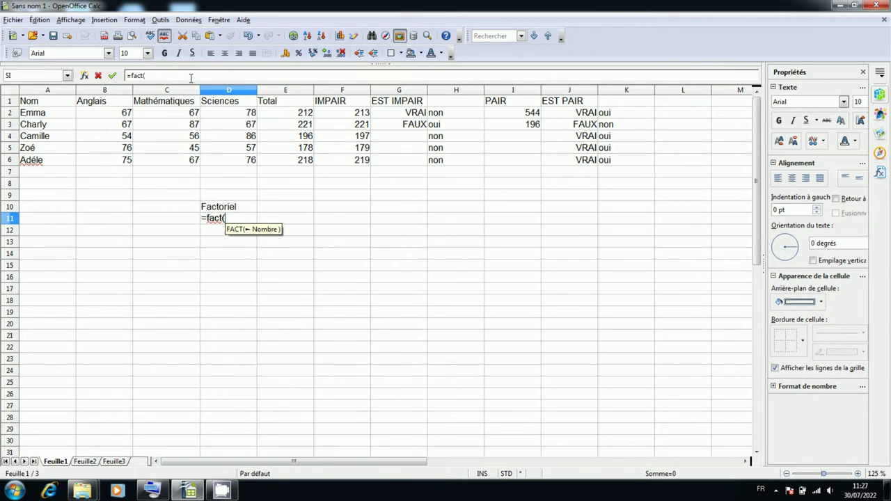
type("1")
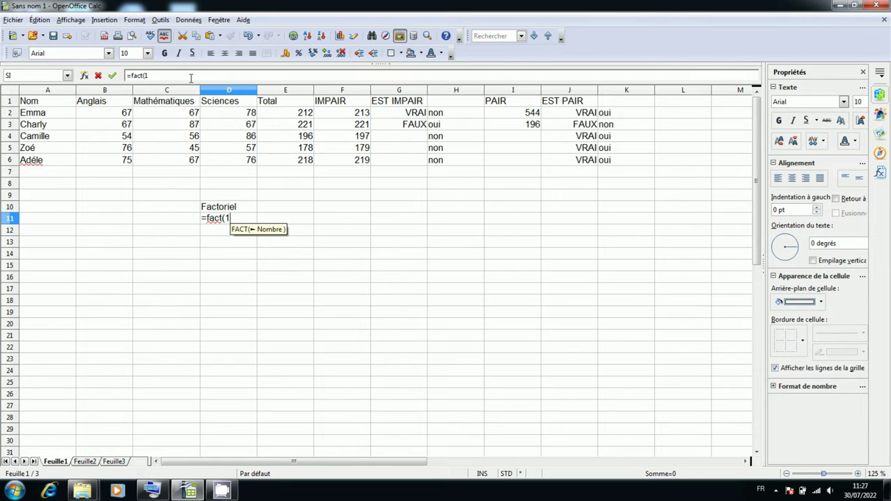
type(")")
key("Return")
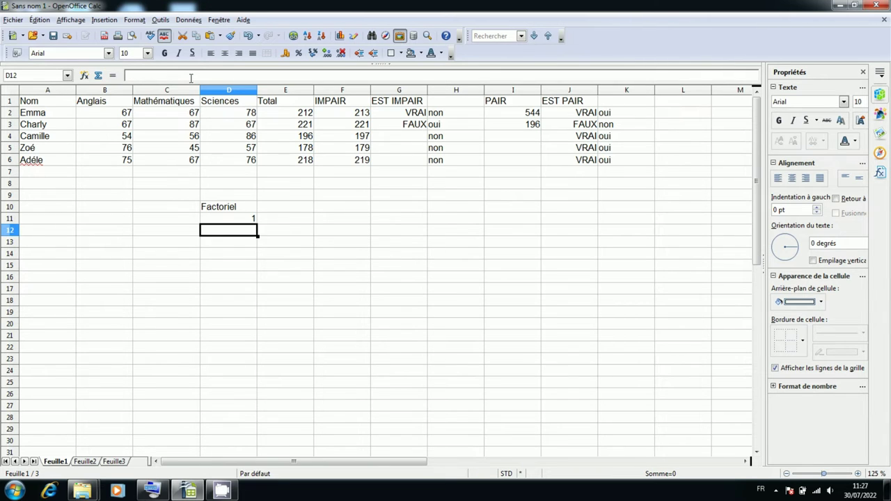
key("Up")
- Put 1 in E11 beside the result and begin a =fact formula in D12
key("Right")
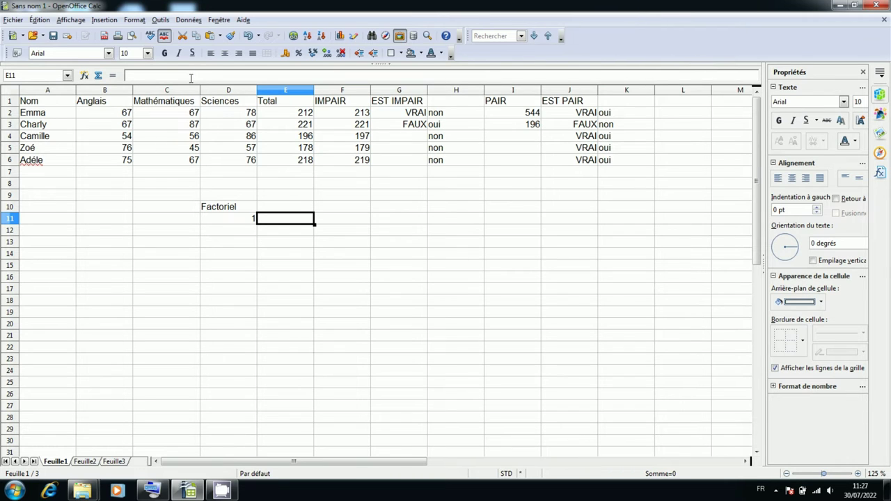
type("1")
key("Return")
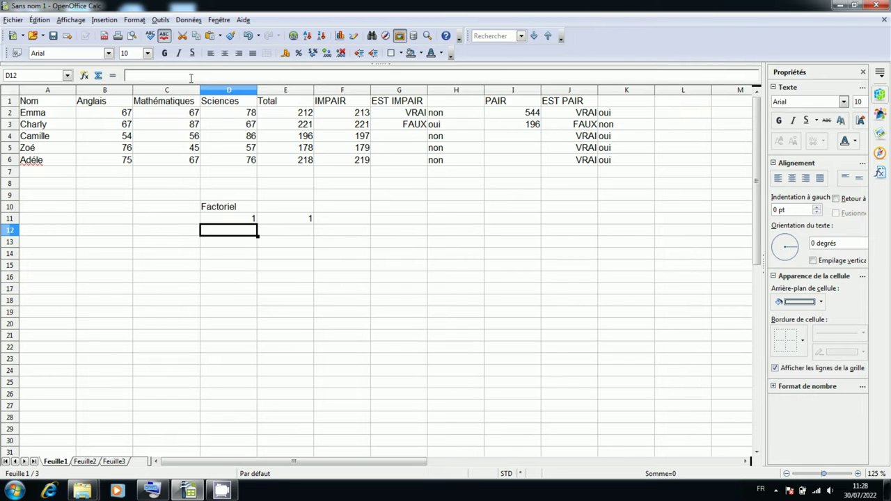
type("=fact")
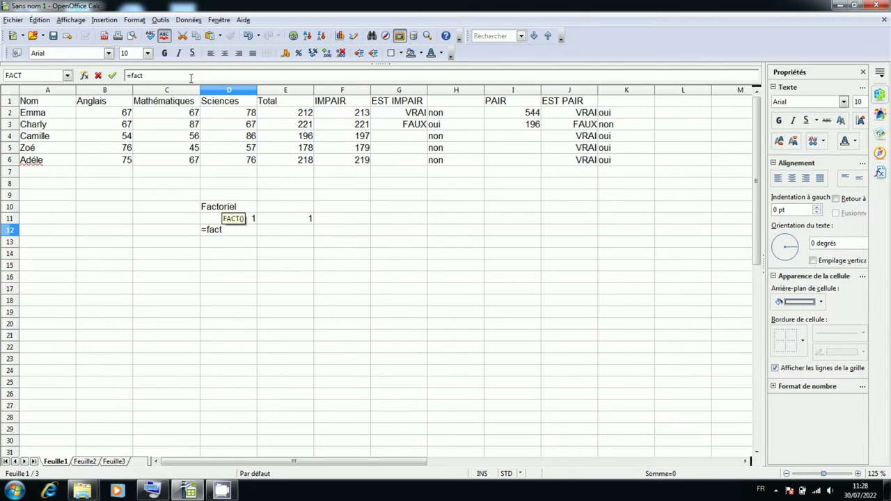
- Complete =FACT(2) in D12 so it returns 2
type("(")
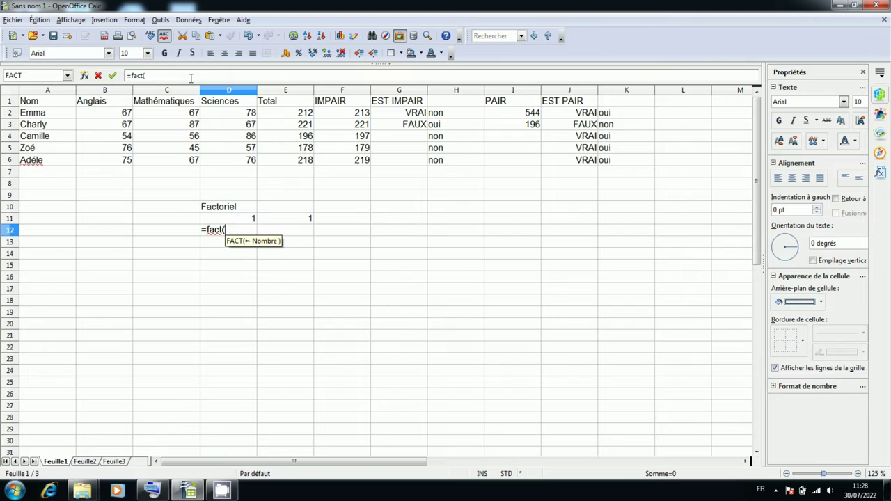
type("2")
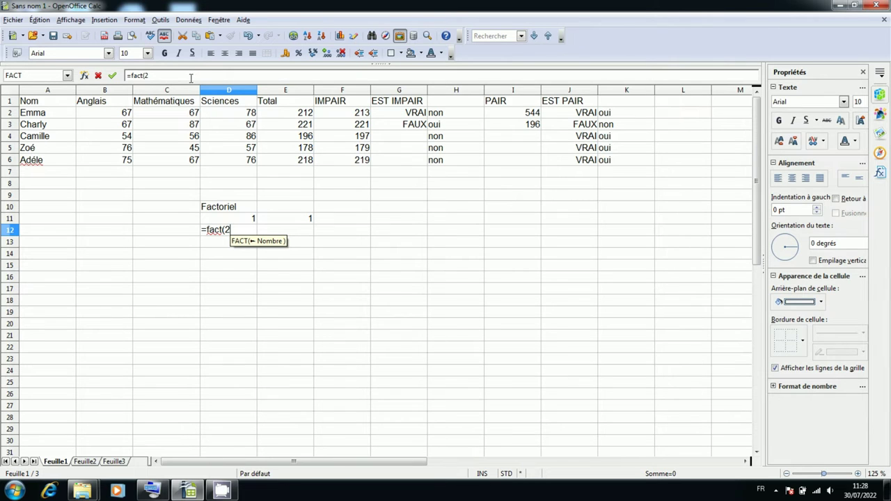
type(")")
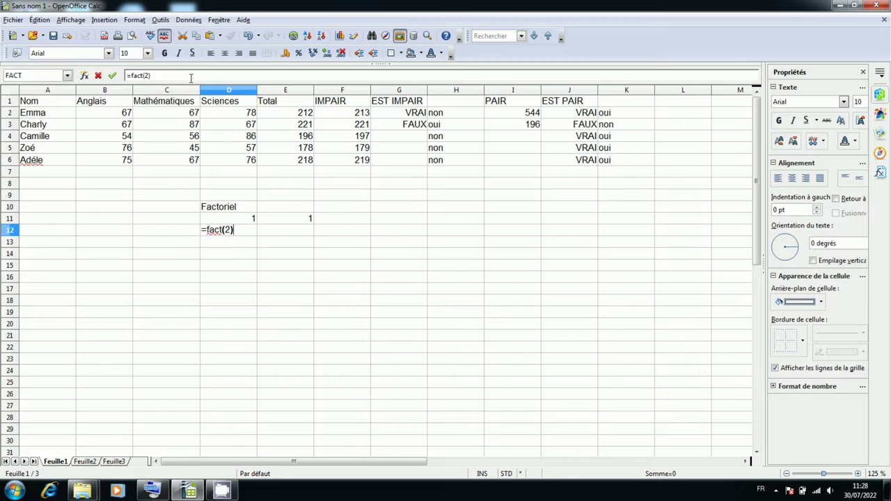
key("Return")
key("Up")
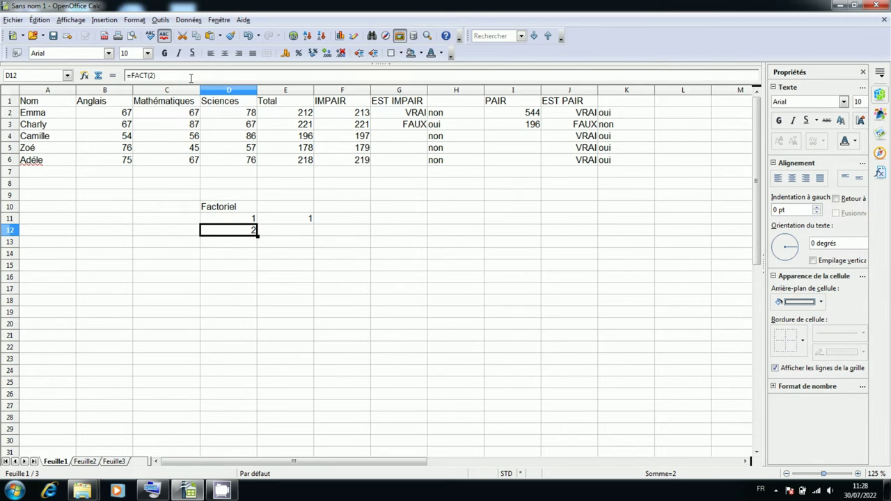
- Write 2x1 in E12 beside the factorial result, then move to D13
key("Right")
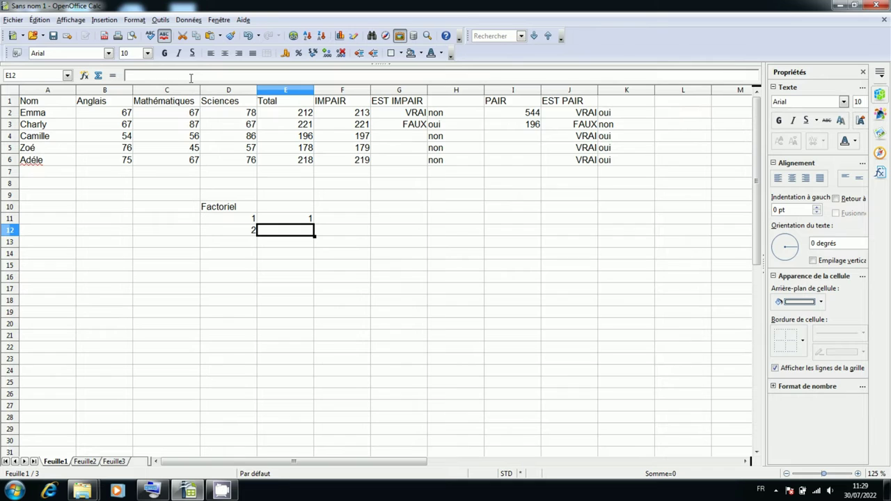
type("(")
key("BackSpace")
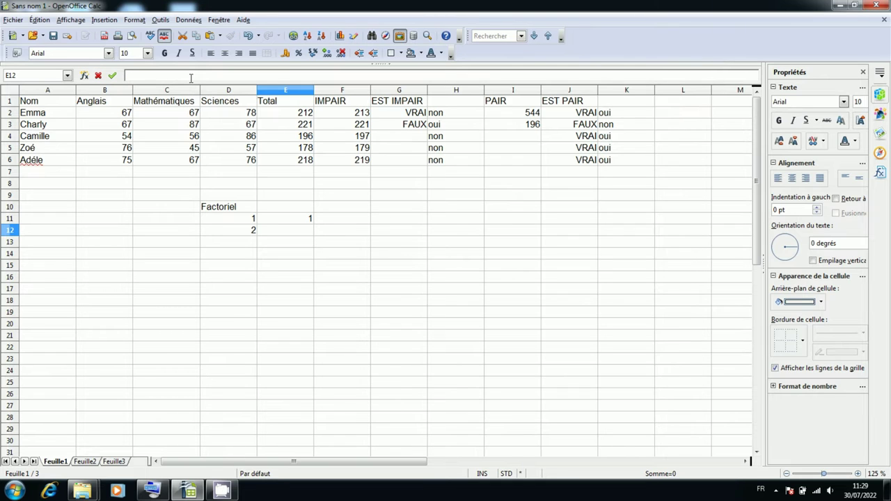
type("2%")
key("BackSpace")
type("ù")
key("BackSpace")
type("x")
type("1")
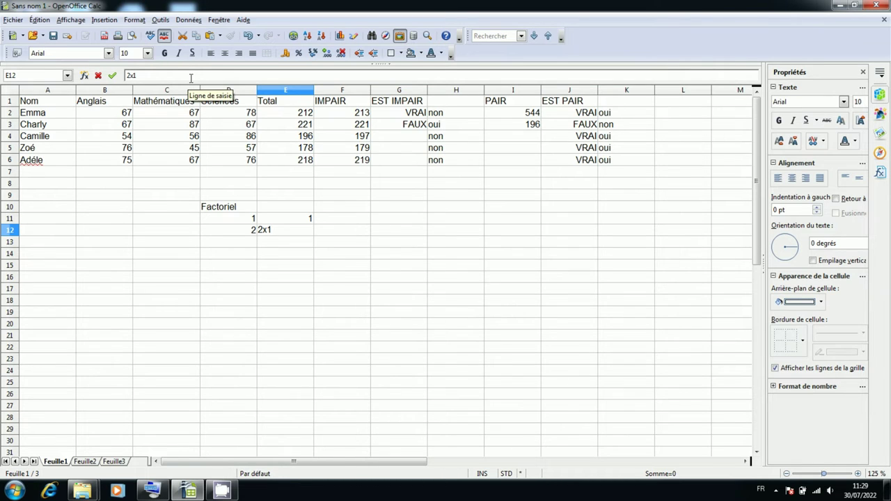
key("Return")
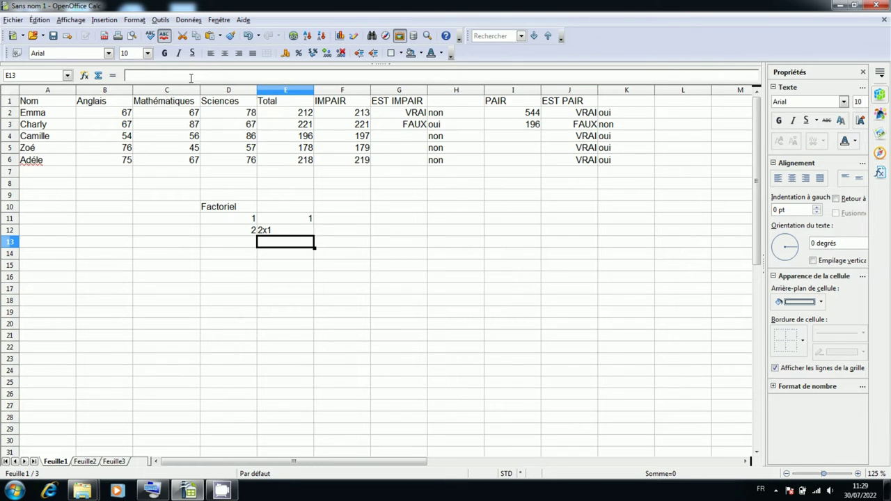
key("Up")
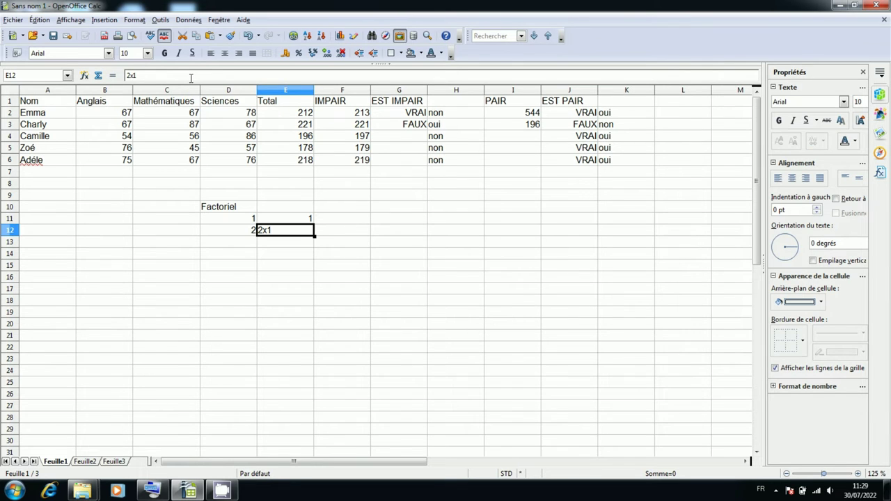
key("Left")
key("Down")
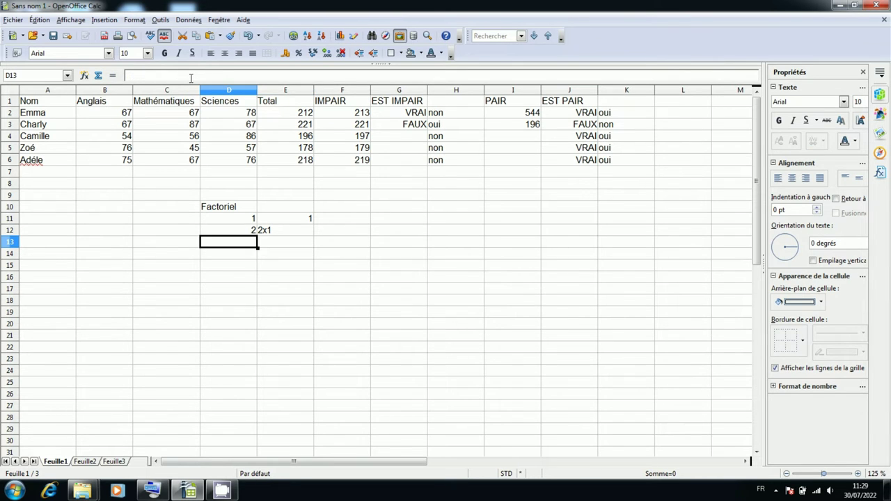
- Enter =FACT(3) in D13, returning 6, with 3x2x1 beside it in E13
type("=fact")
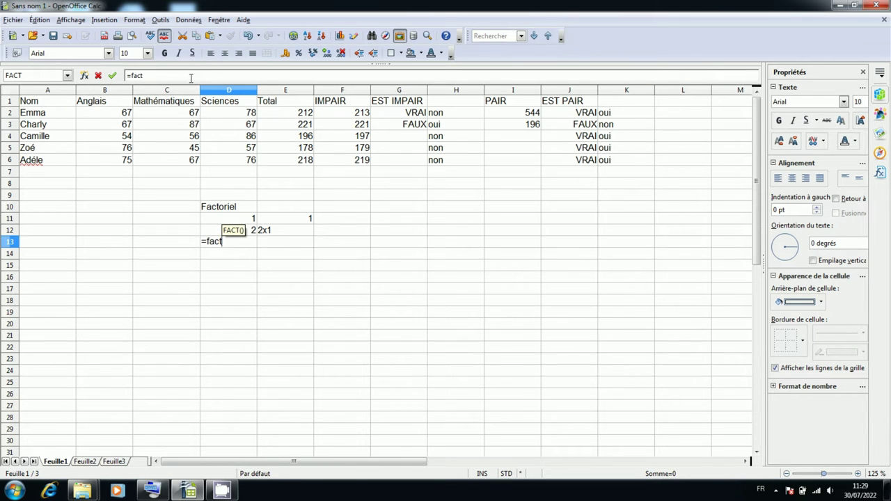
type("(")
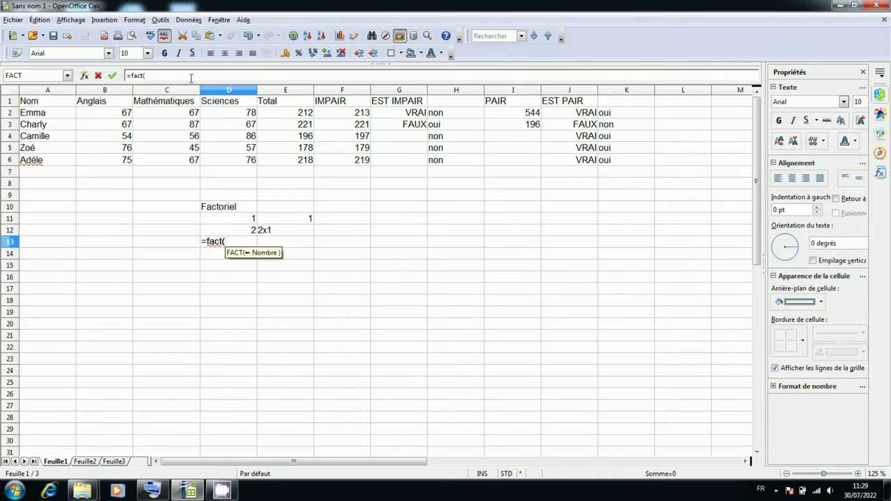
type("3")
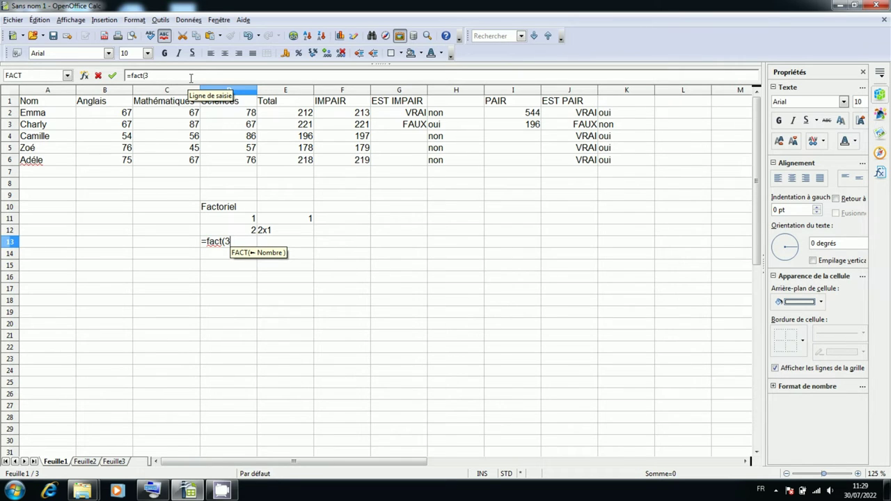
type(")")
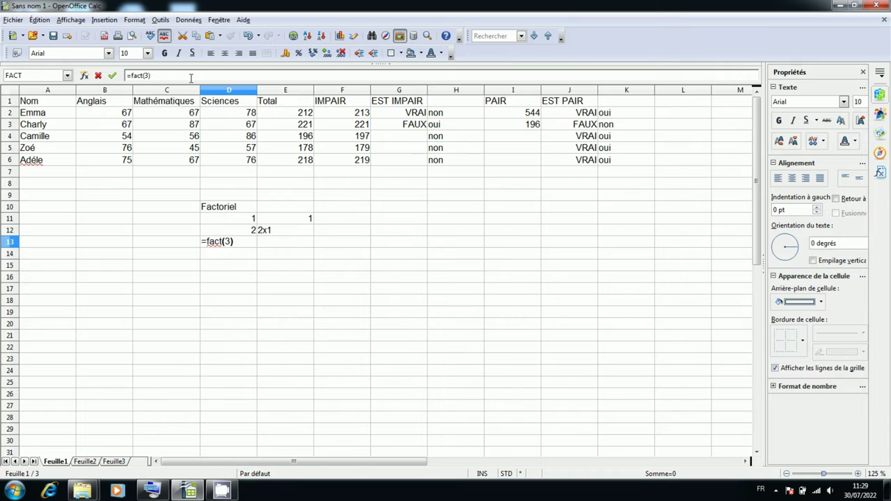
key("Return")
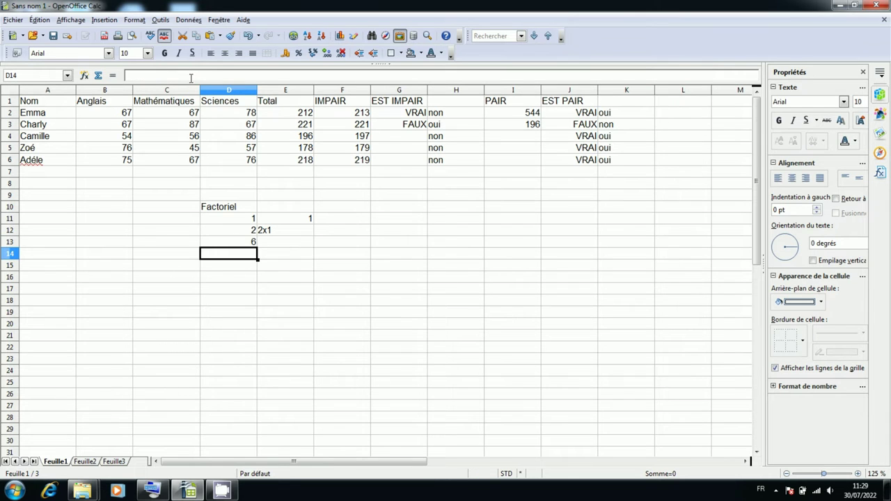
key("Up")
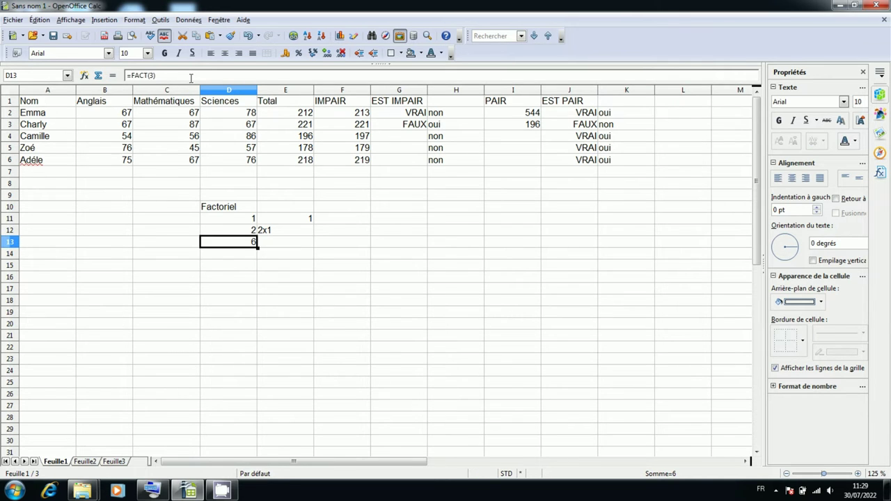
key("Right")
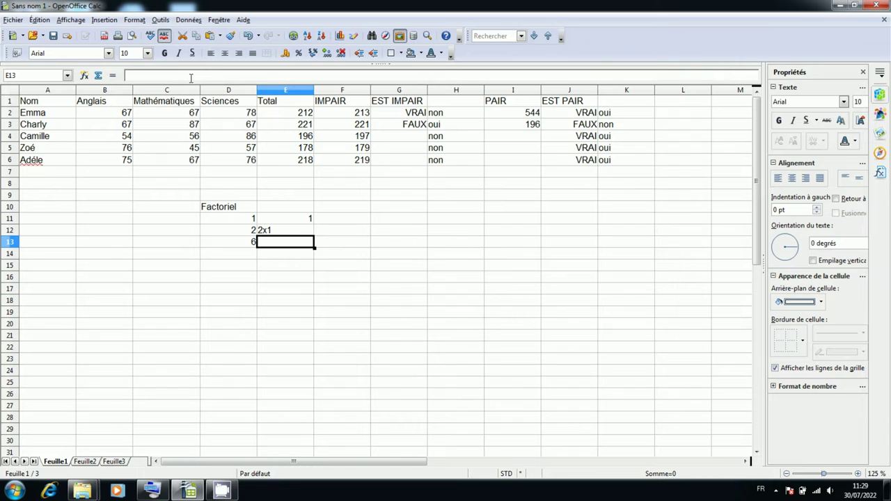
type("3x")
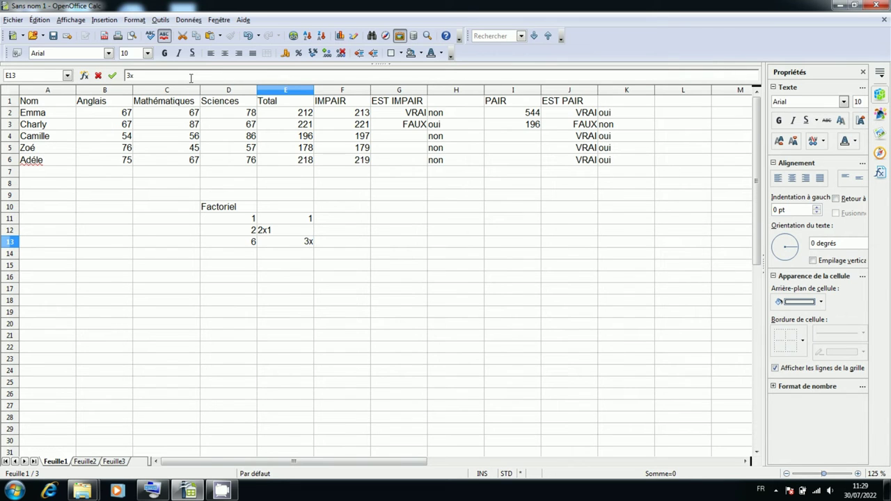
type("2x1")
key("Return")
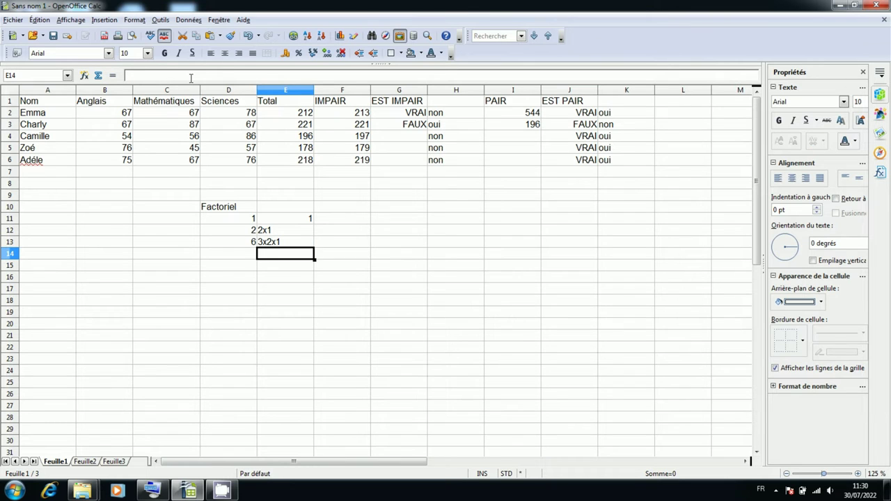
key("Up")
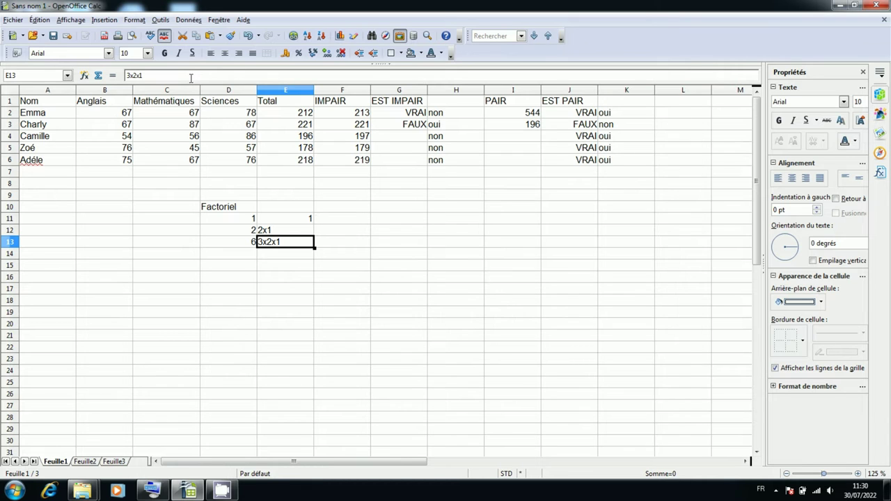
- Enter =FACT(5) in D14, returning 120, with 5x4x3x2x1 beside it in E14
key("Left")
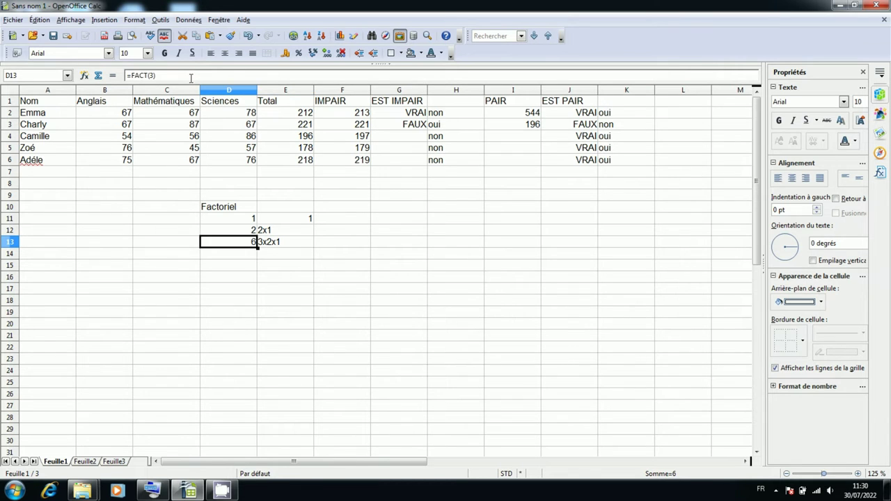
key("Down")
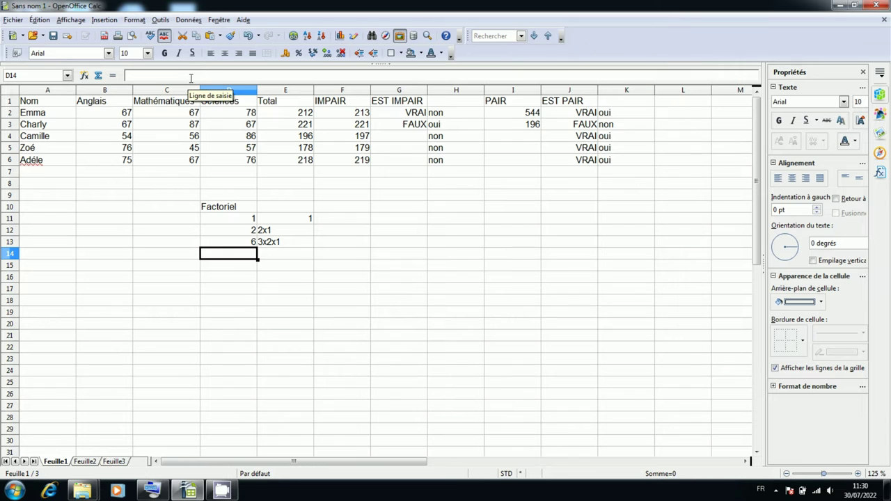
type("=")
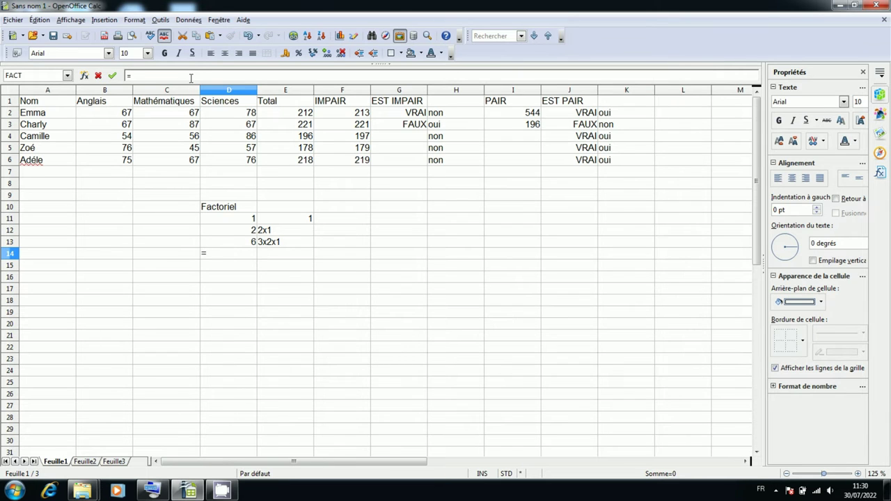
type("fact((")
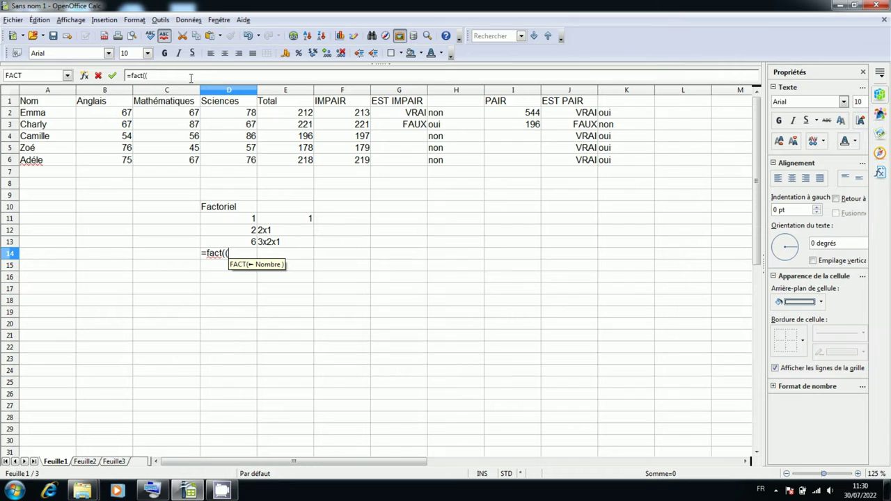
type("5)")
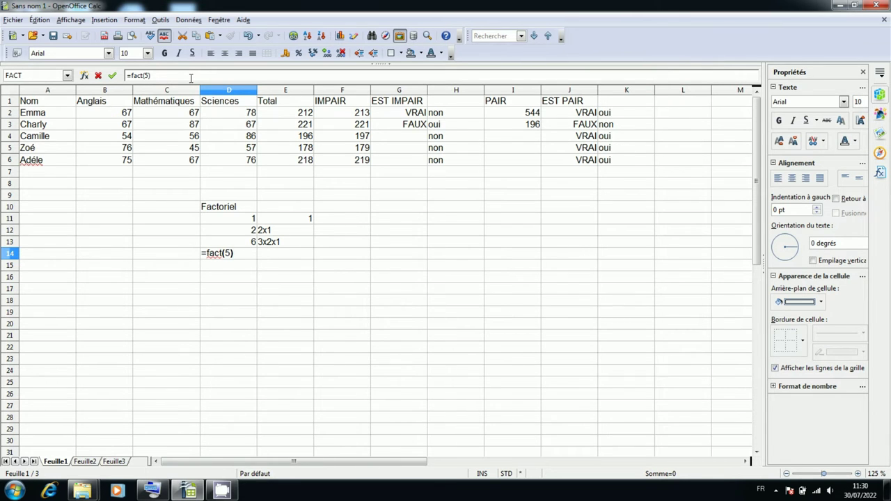
key("Return")
key("Up")
key("Right")
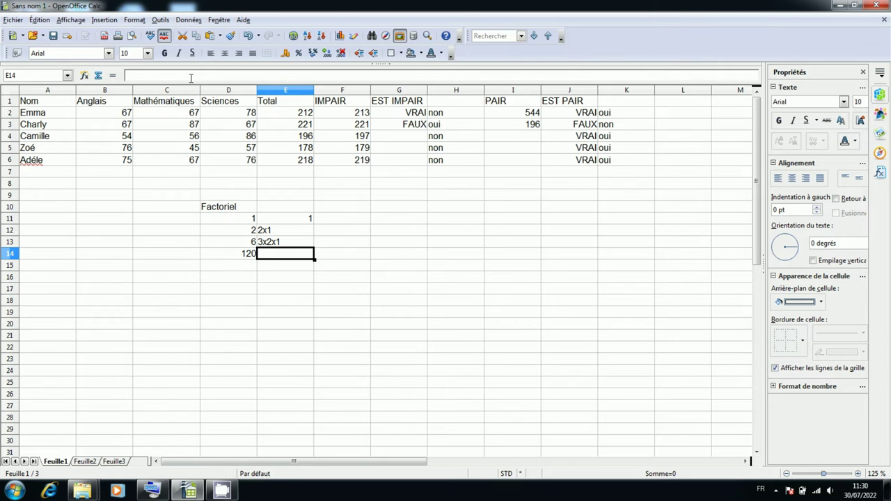
type("5x")
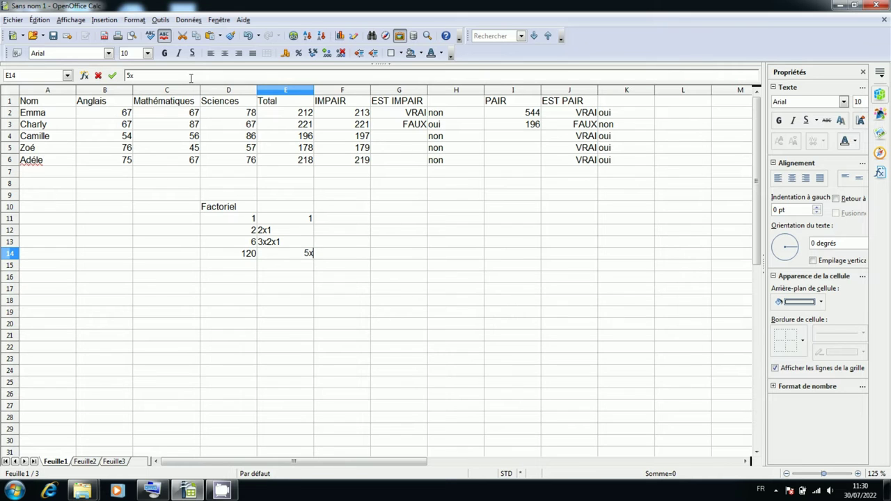
type("4")
type("x")
type("\"")
key("BackSpace")
key("BackSpace")
key("BackSpace")
type("3")
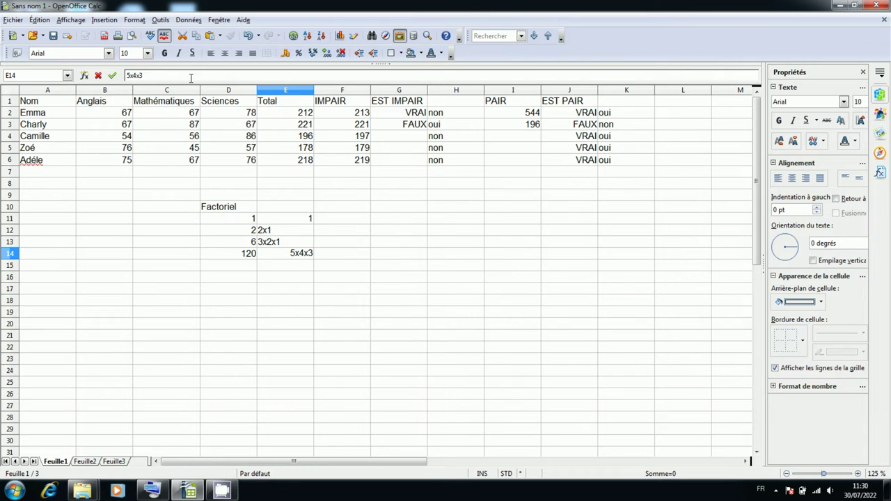
type("x2x")
type("1")
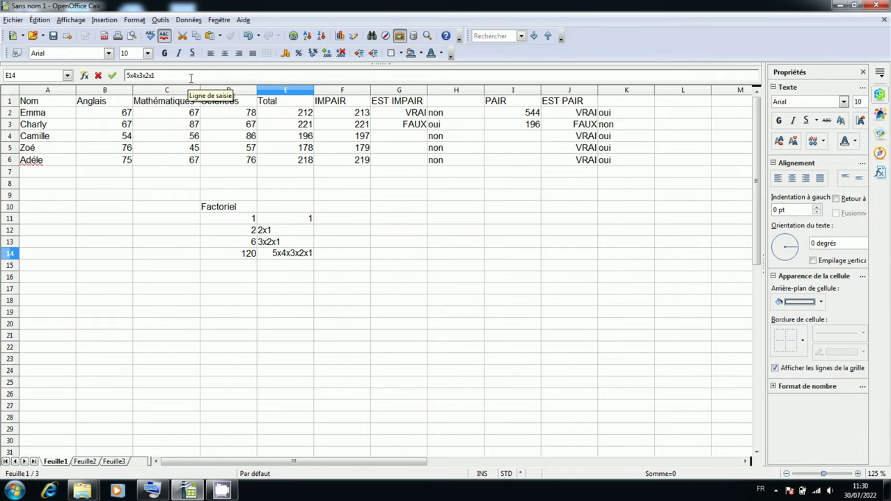
key("Return")
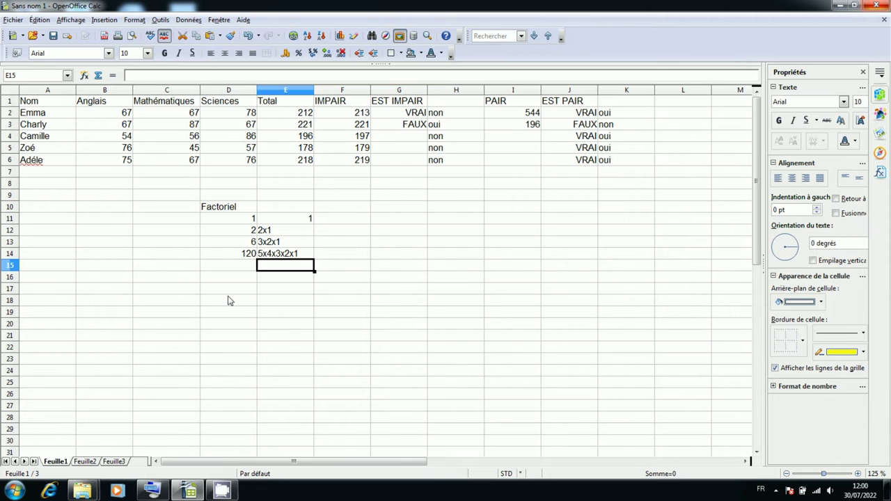
- Label cell A10 with the heading Mod
left_click(62, 210)
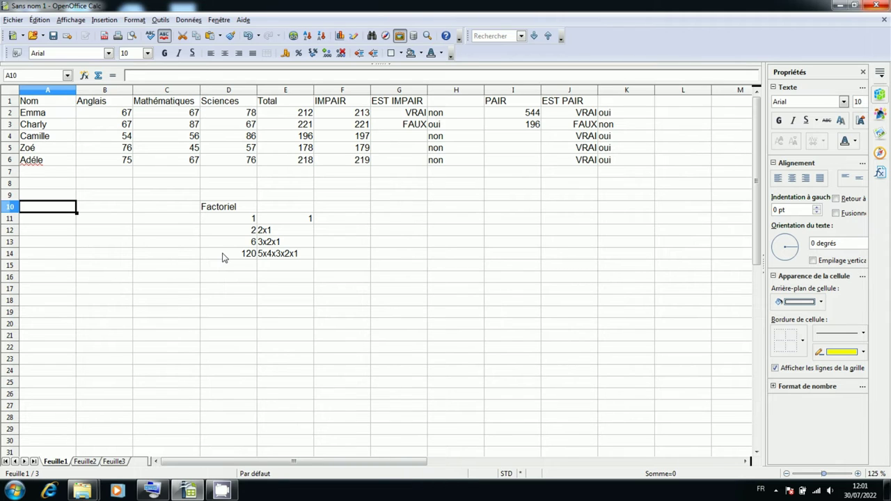
type("M")
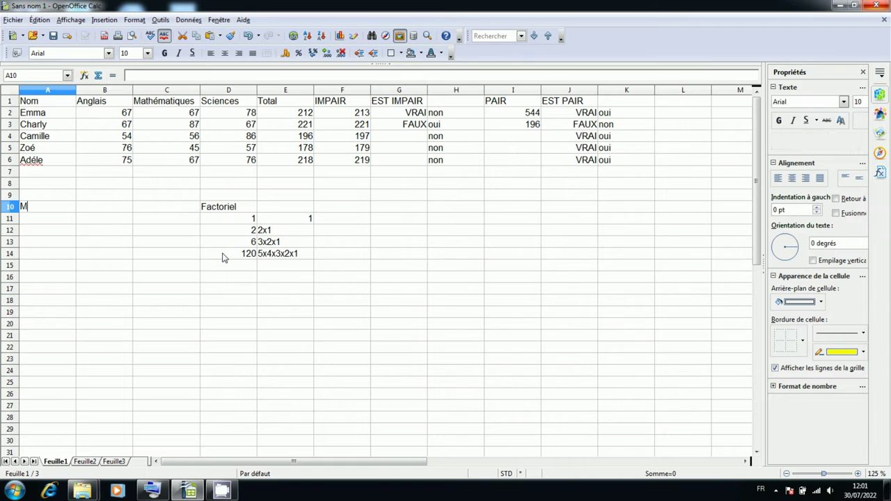
type("od")
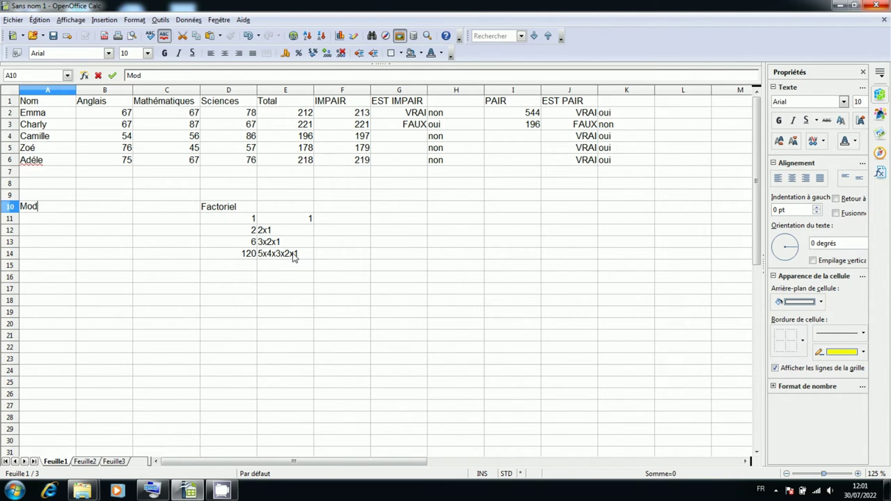
key("Return")
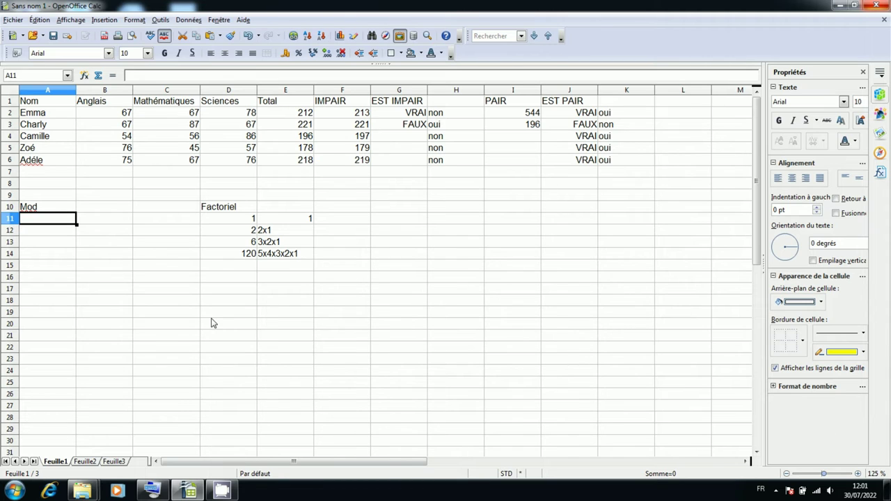
- Enter =MOD(564;9) in A11 to get the remainder 6
type("=")
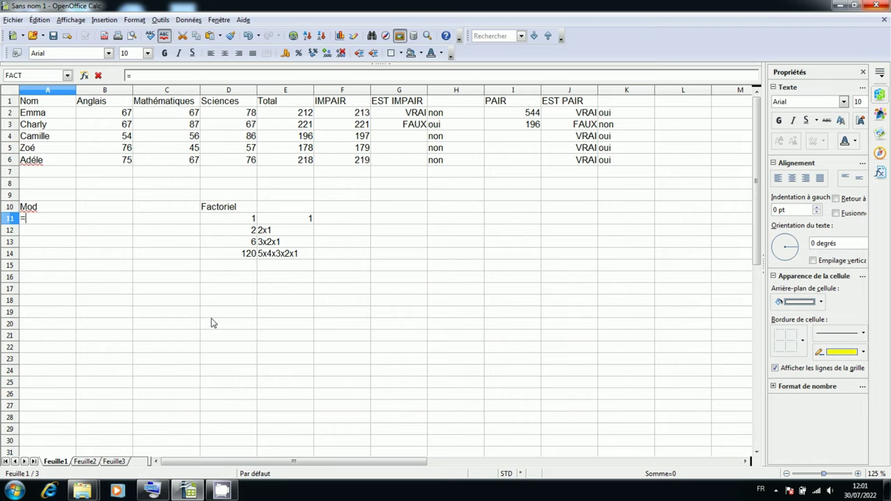
type("mod")
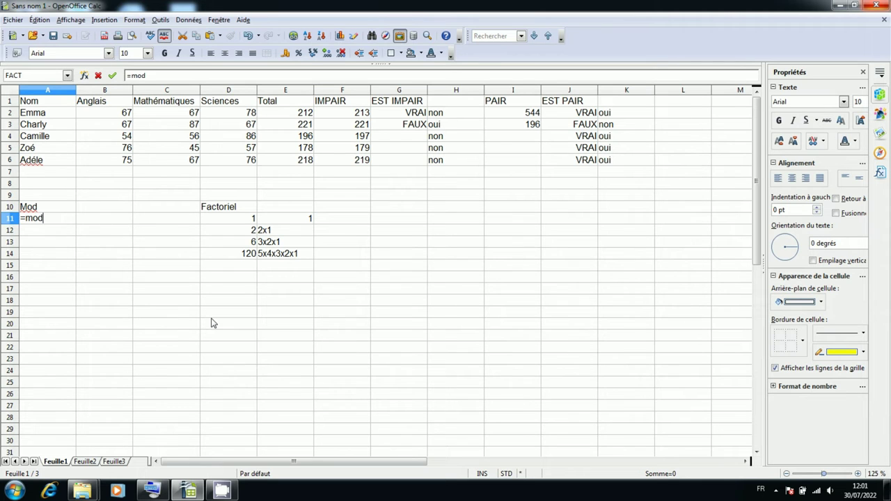
type("(")
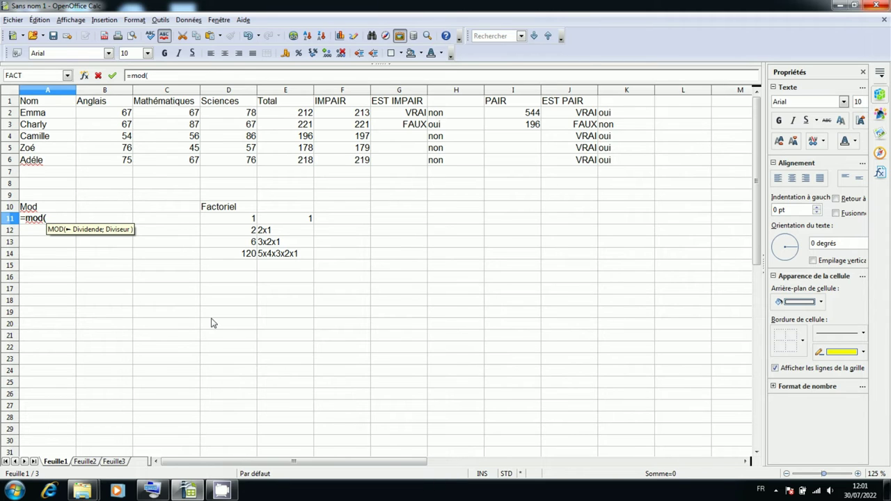
type("564")
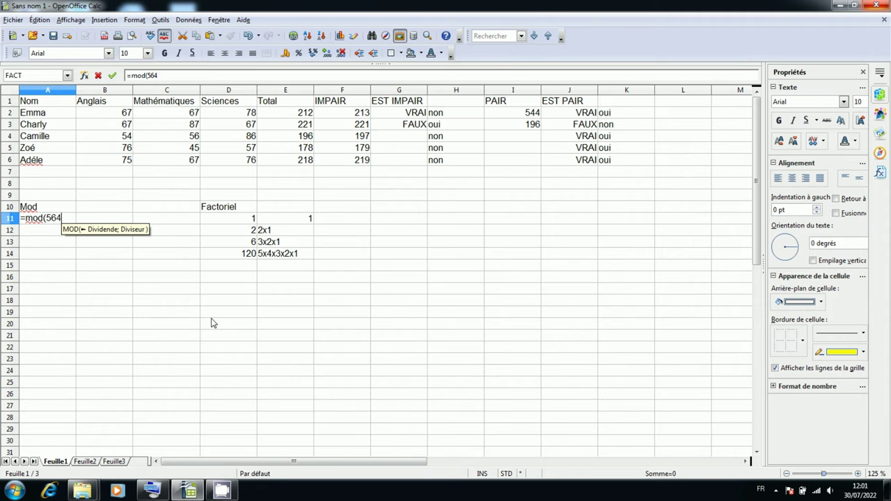
type(";")
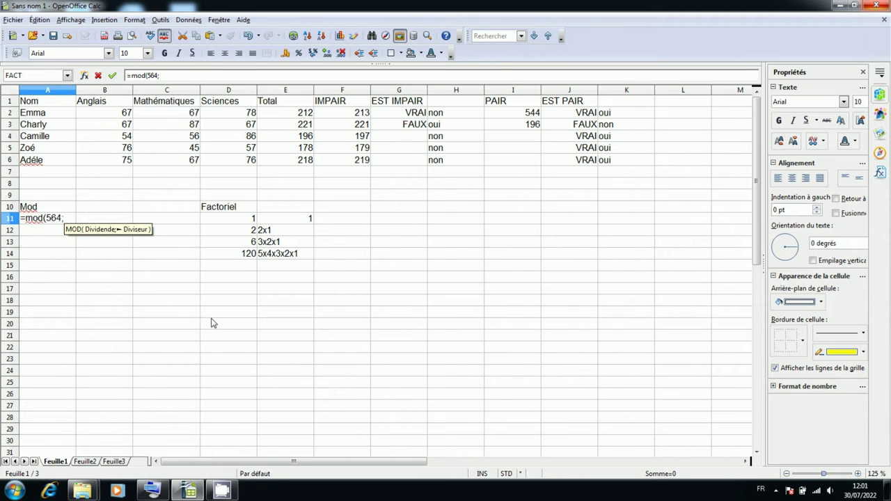
type("9")
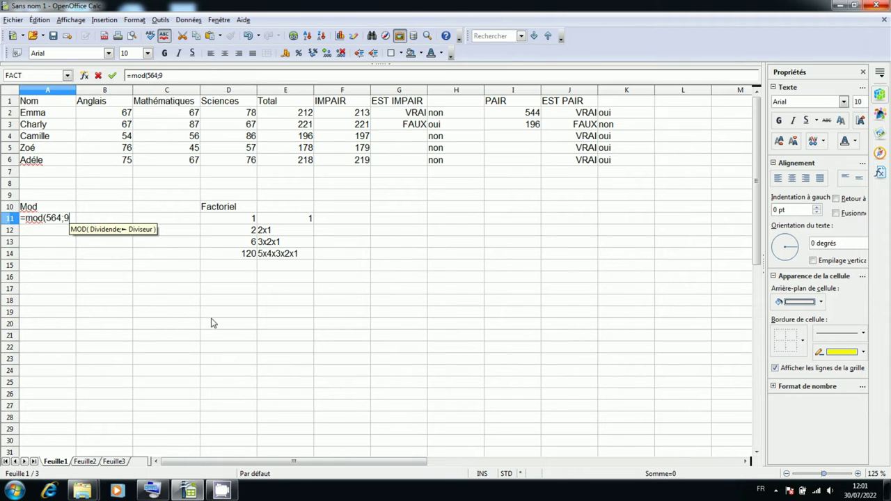
type(")")
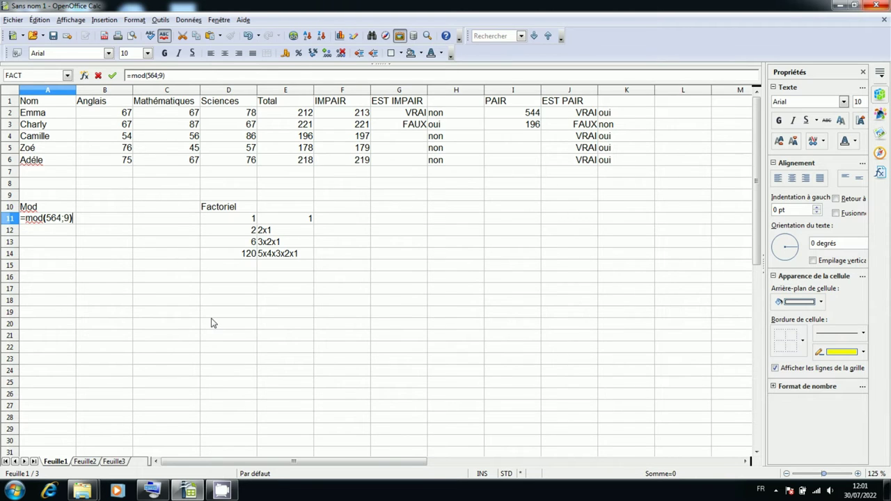
key("Return")
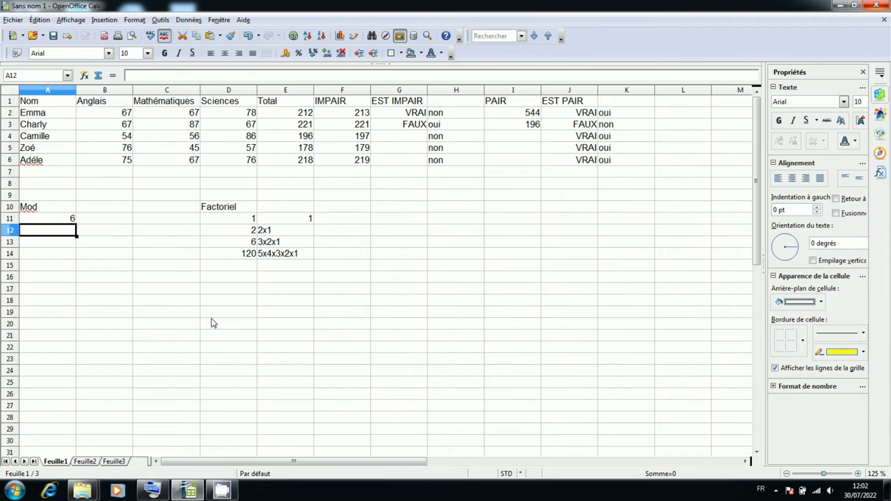
- Enter =MOD(25;5) in A12, which returns 0
type("=")
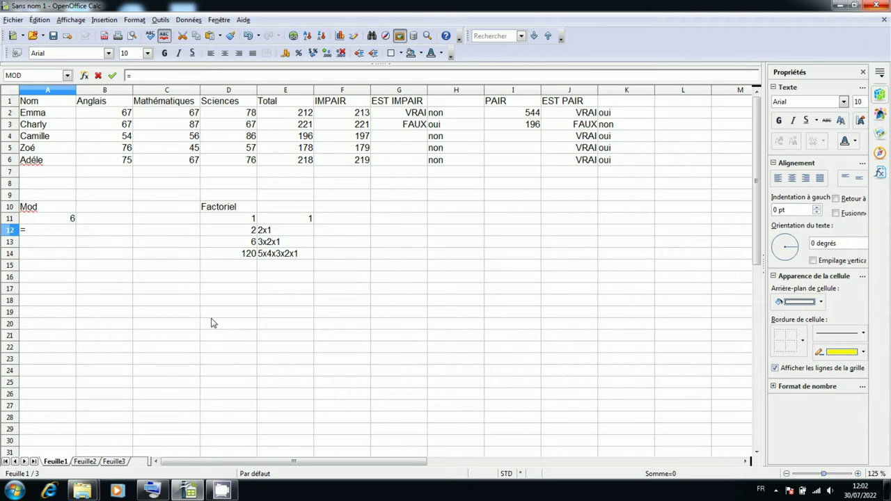
type("m")
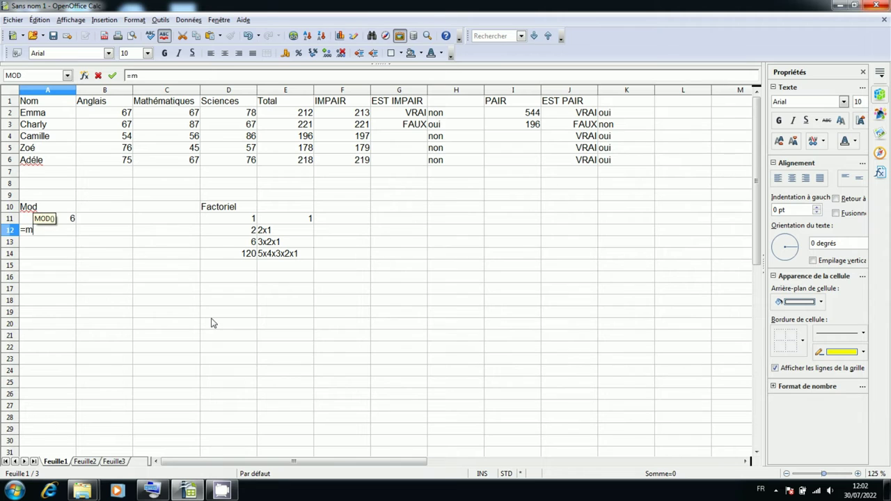
type("od")
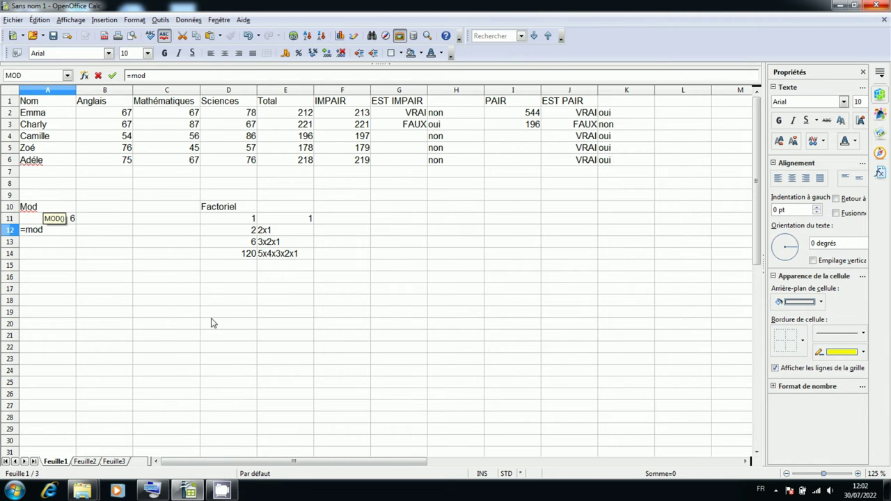
type("(")
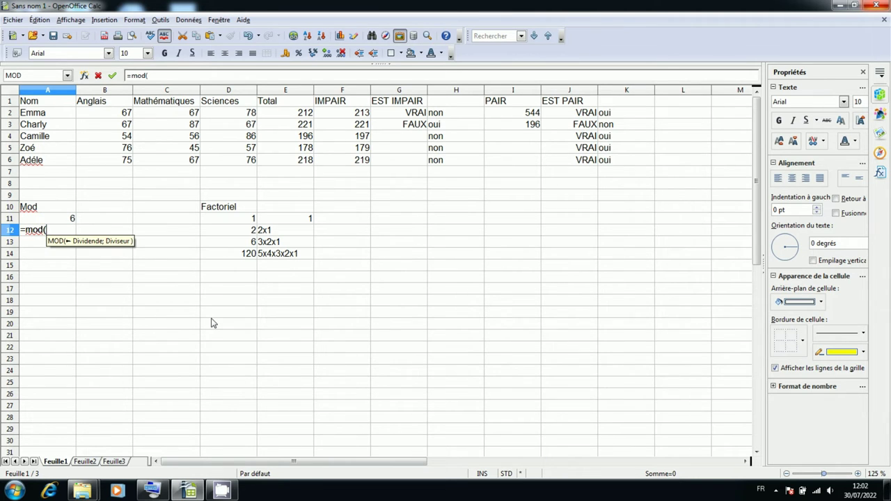
type("25")
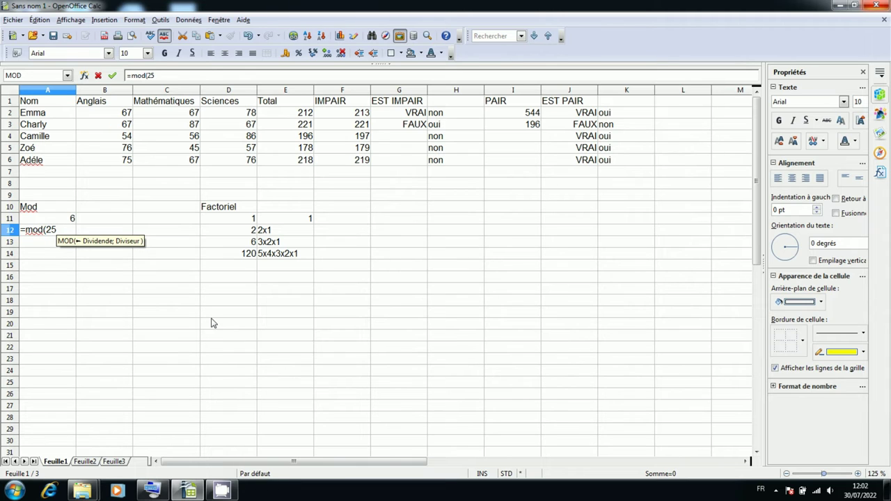
type(";")
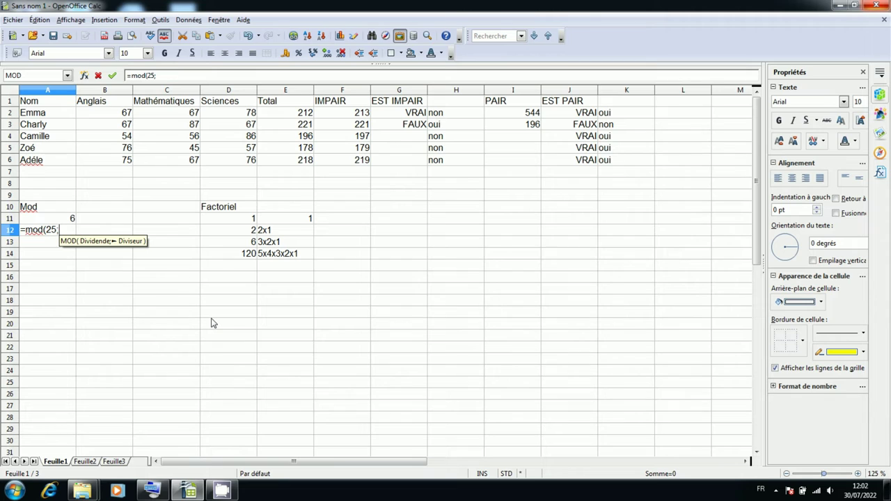
type("5")
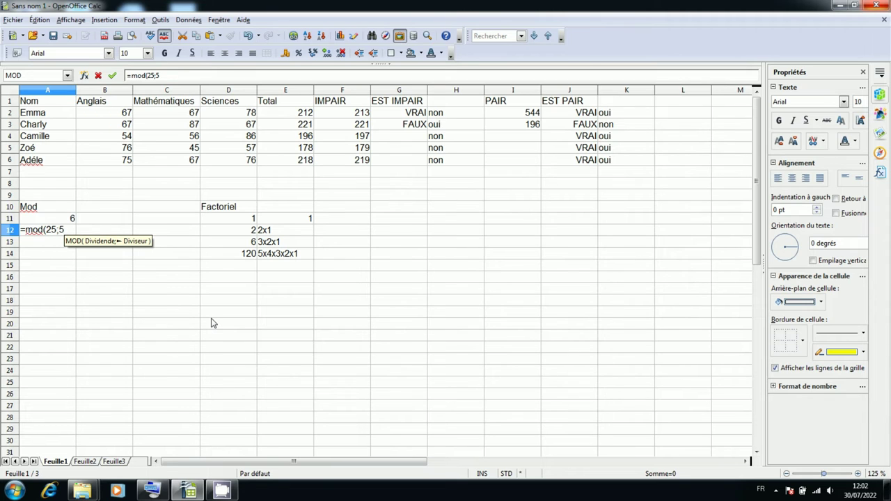
type(")")
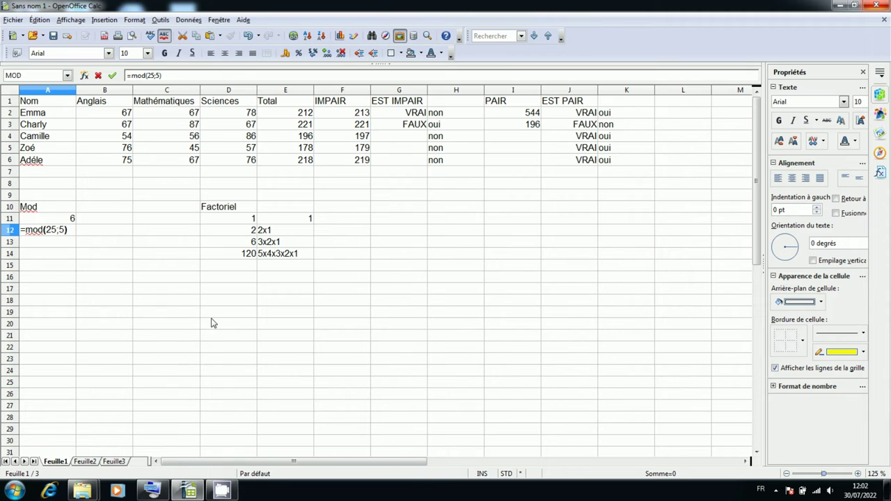
key("Return")
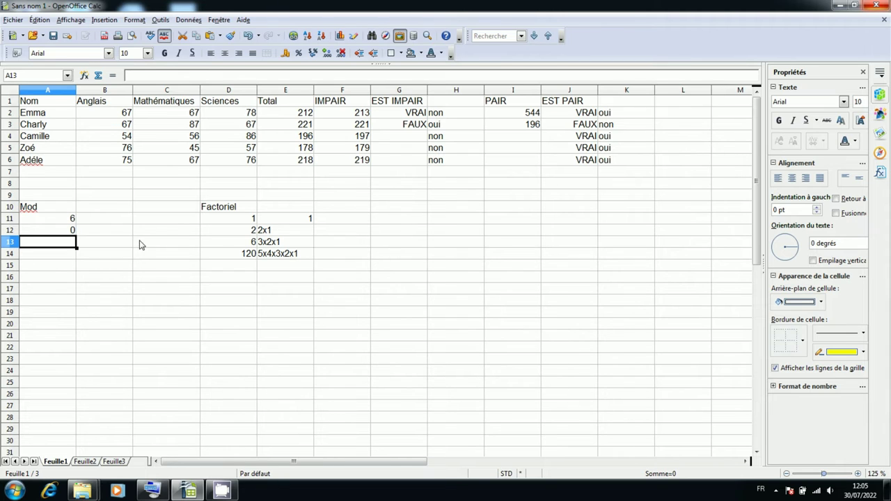
- Label cell B10 with the heading PI
left_click(106, 210)
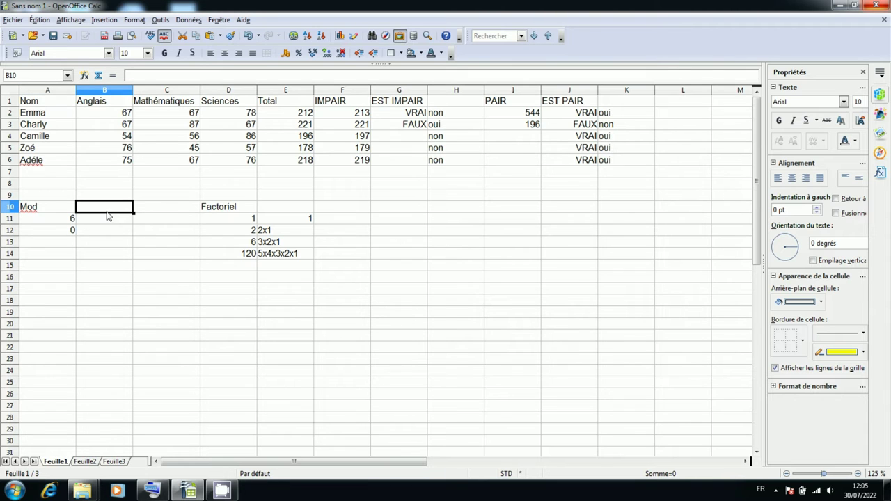
type("PI")
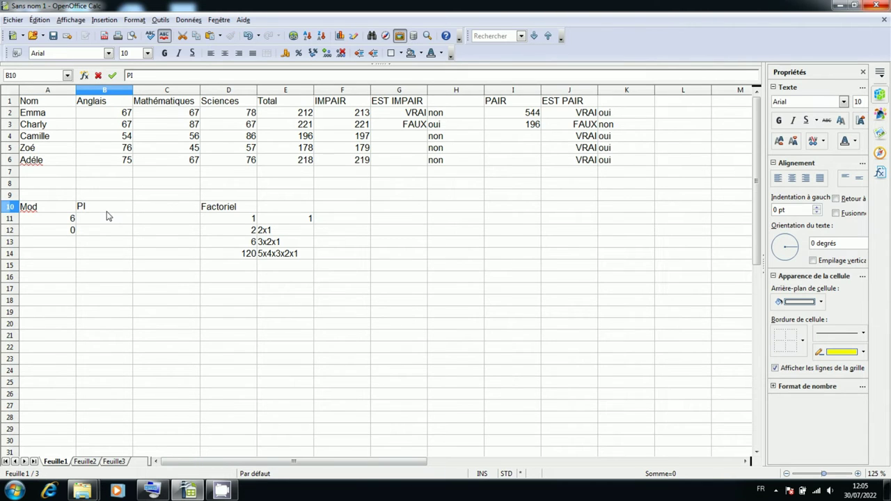
key("Return")
key("Insert")
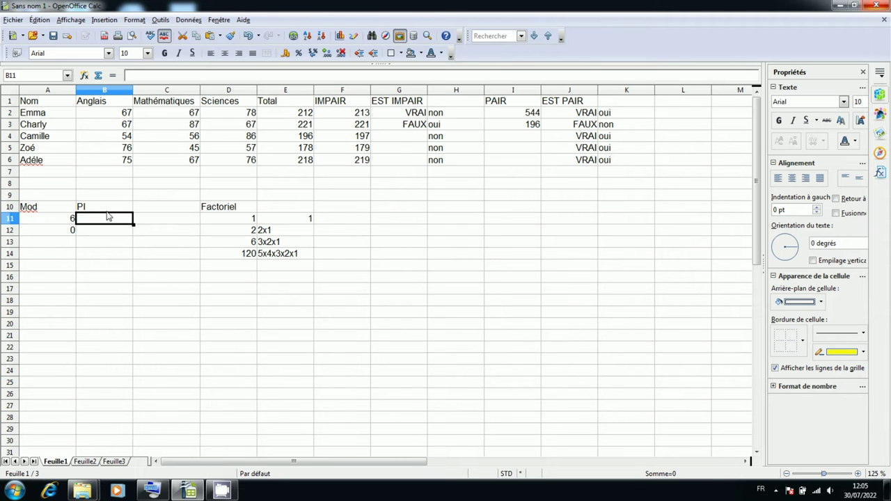
- Enter =PI() in B11 to display 3,14159265
type("=")
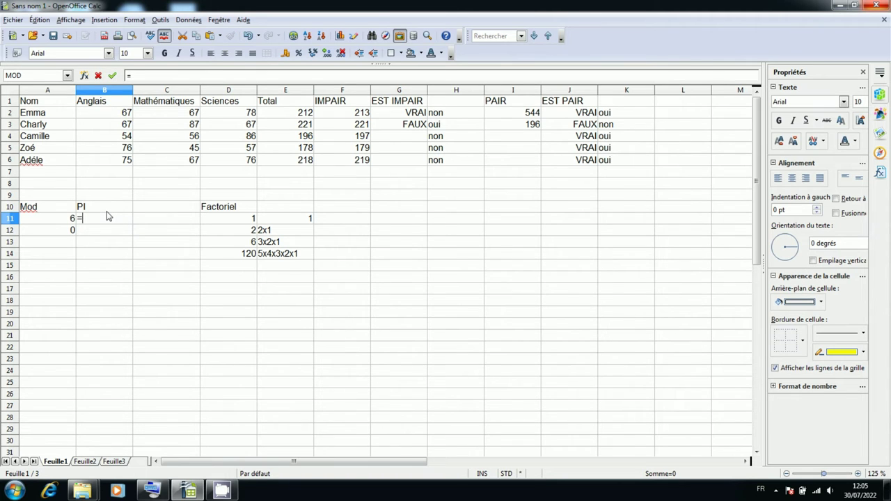
type("pi")
type("(")
type(")")
key("Return")
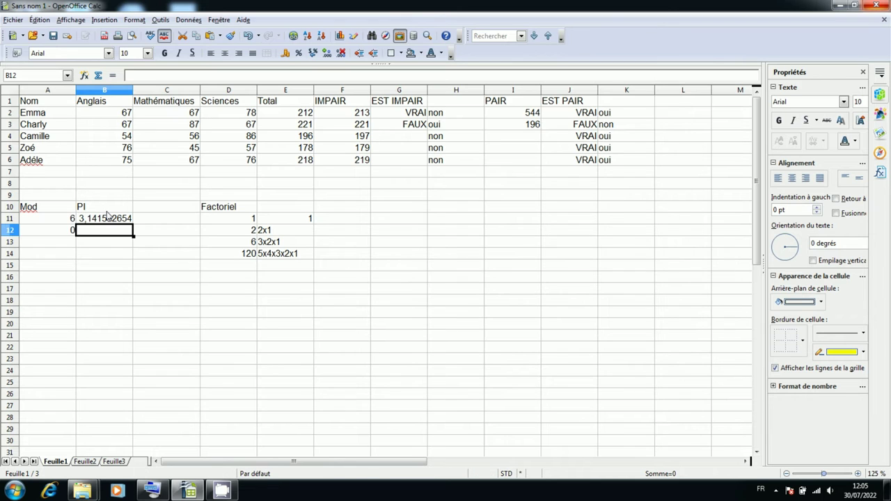
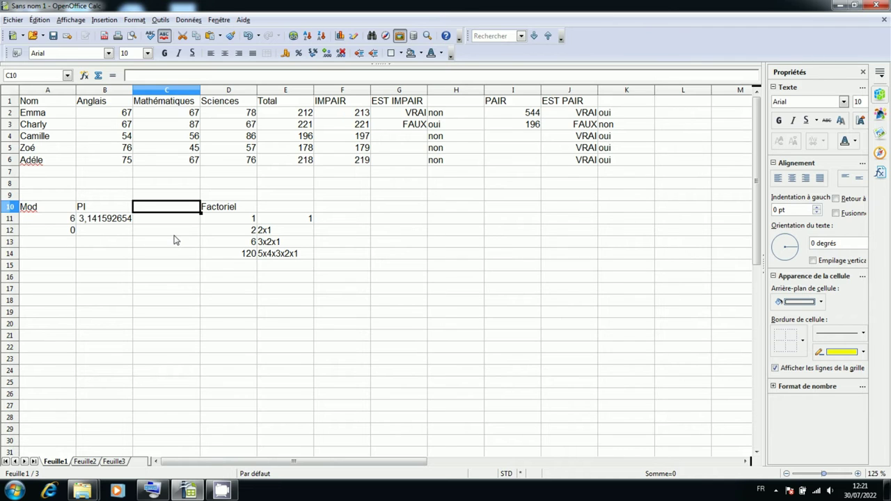
- Add the Puissance heading in C10 and enter =PUISSANCE(2;3) in C11, returning 8
type("P")
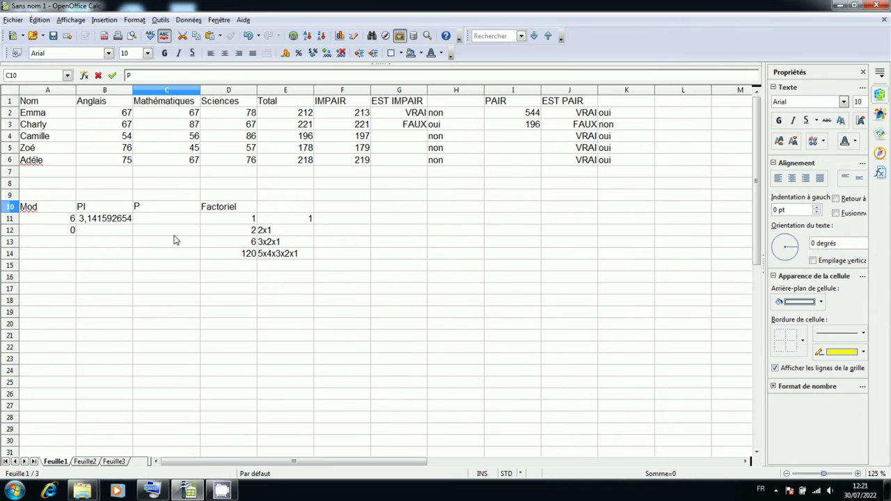
type("ui")
type("ssance")
key("Return")
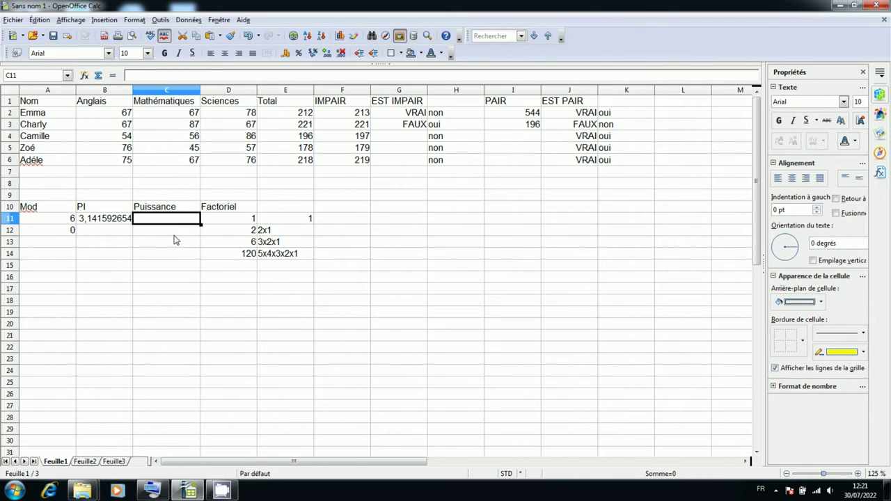
type("=puissance")
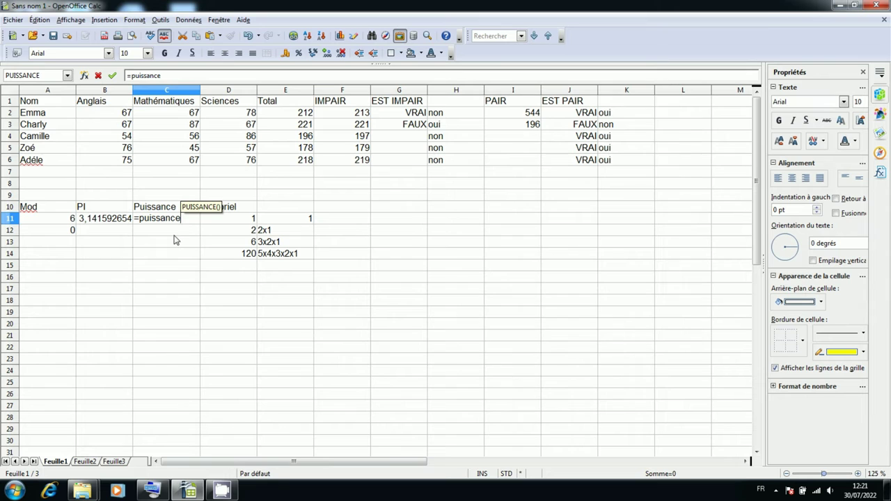
type("(")
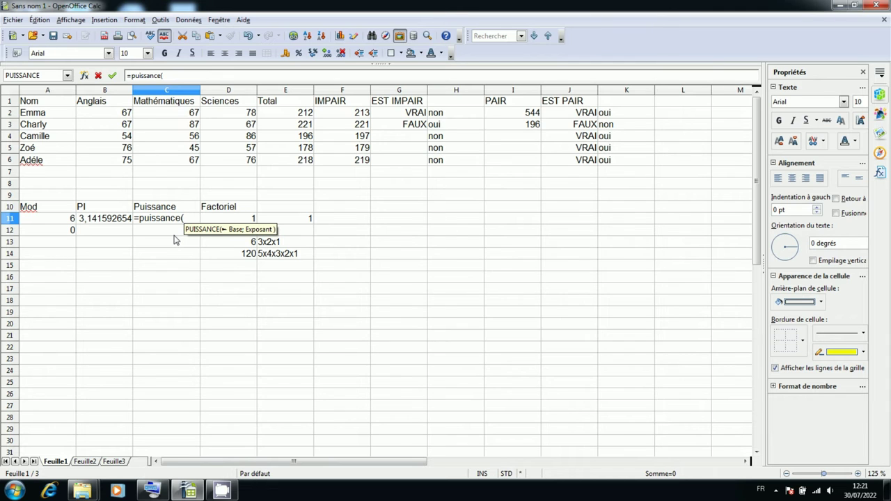
type("2;")
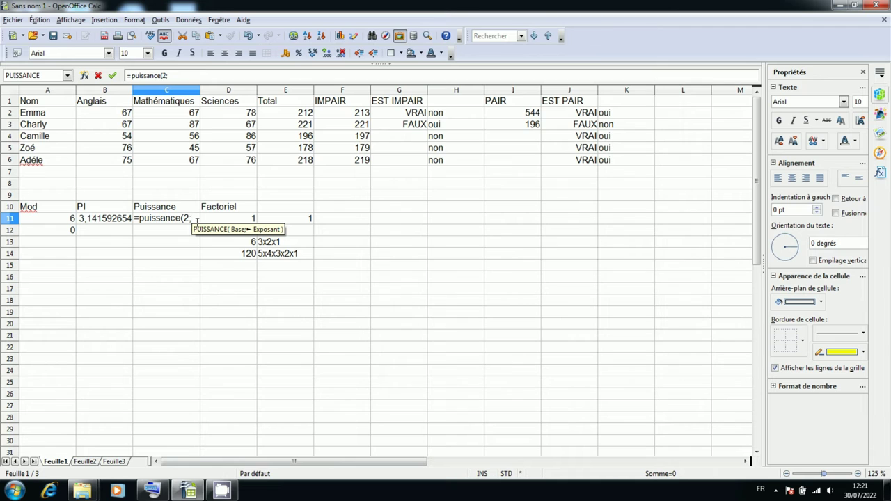
type("3")
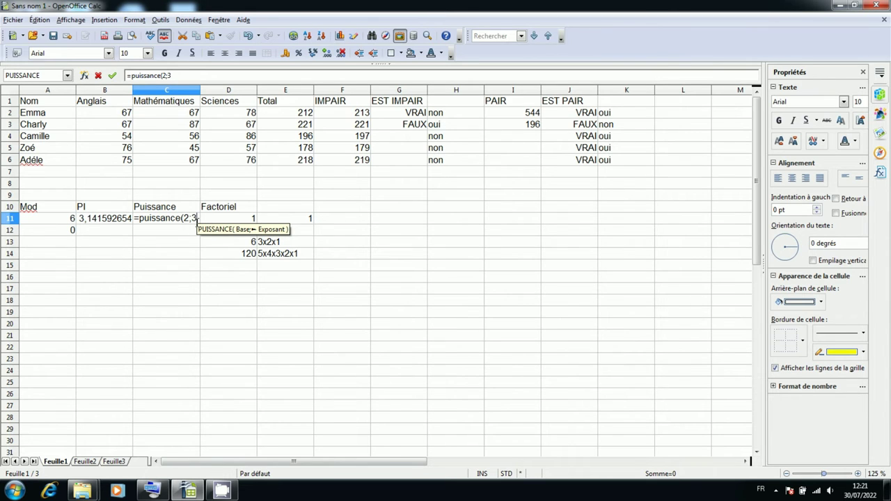
type(")")
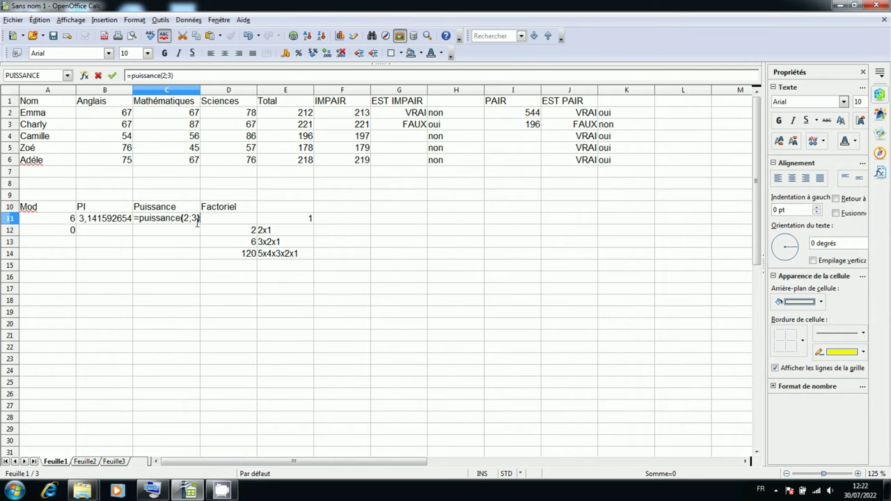
key("Return")
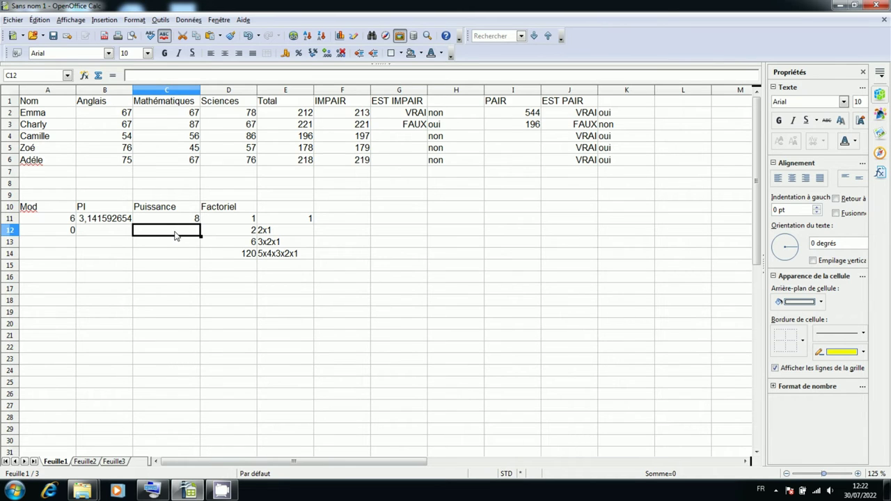
- Write 2*2*2 as a plain text note in C12
type("2")
type("µ")
key("BackSpace")
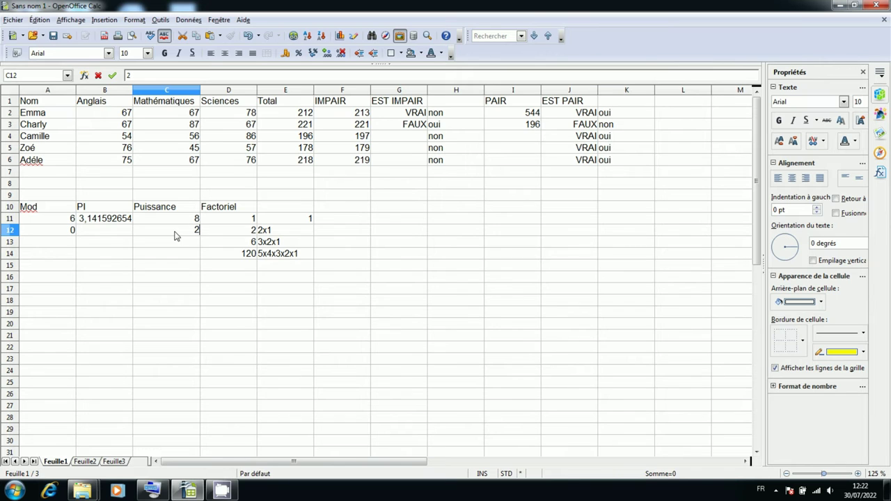
type("*2*")
type("é")
key("BackSpace")
type("2")
key("Return")
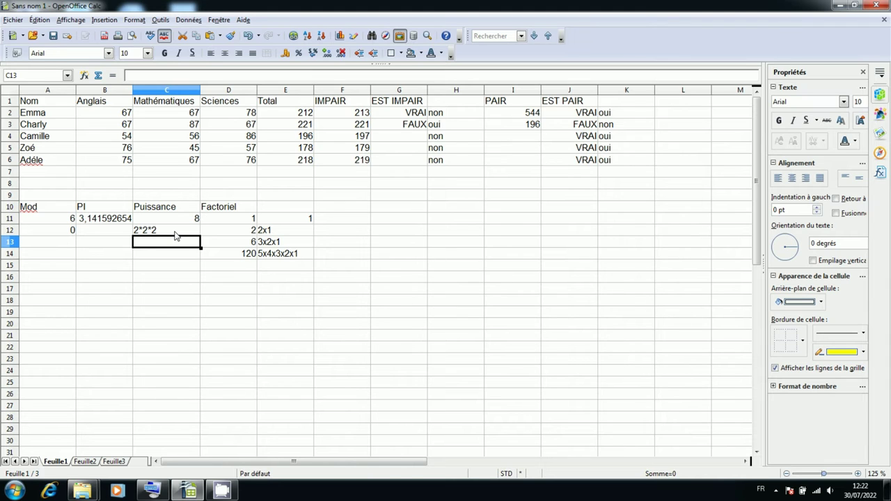
- Enter =2*2*2 in C13, giving 8, and compare it with the formula in C11
type("=")
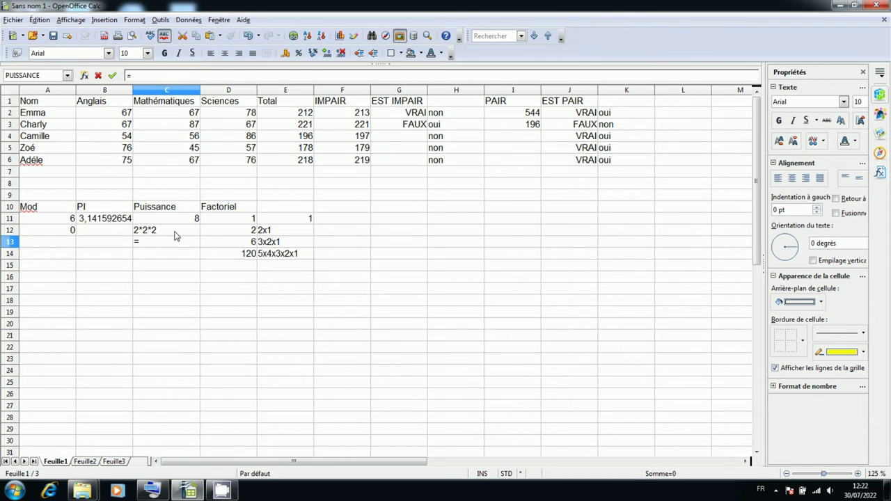
type("2*2")
type("µ")
key("BackSpace")
type("*")
type("2")
key("Return")
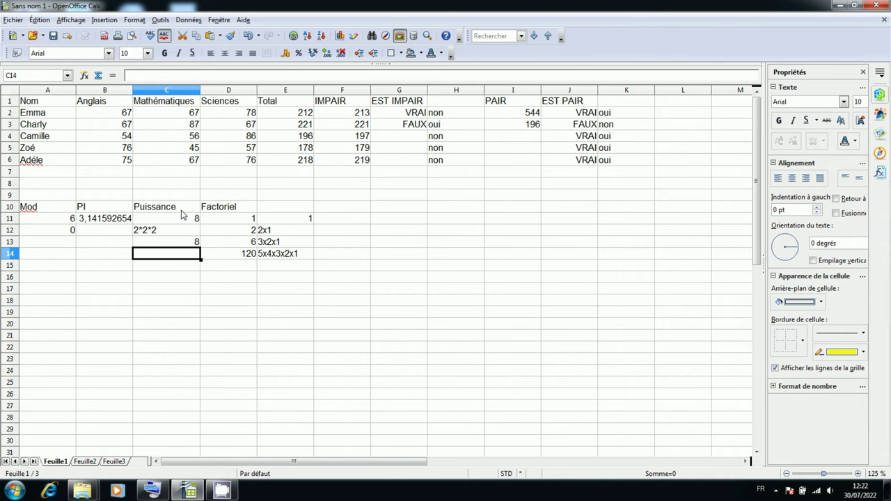
left_click(183, 215)
left_click(194, 245)
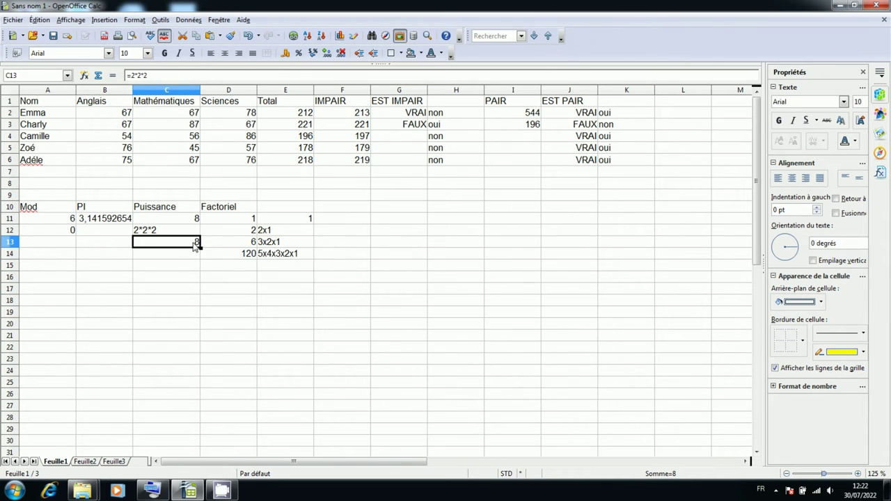
- Enter =PUISSANCE(5;5) in C15, giving 3125, and add the note 5*5=25 in C16
left_click(146, 268)
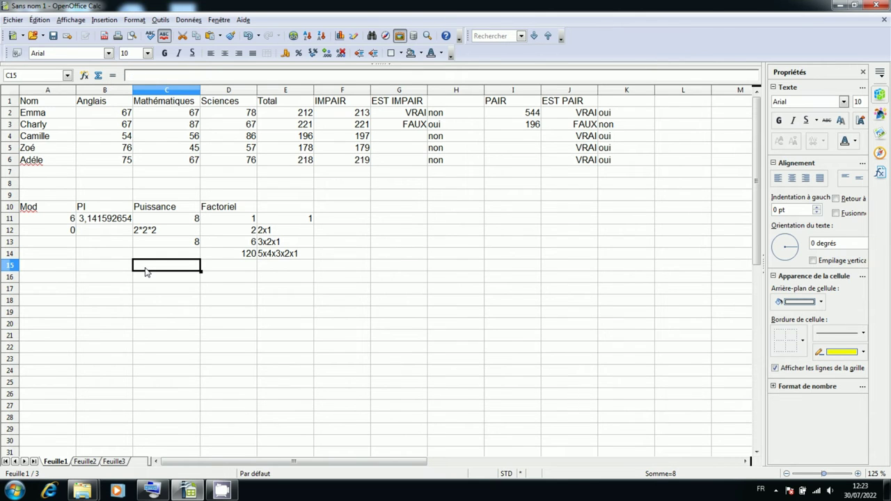
type("=puissance")
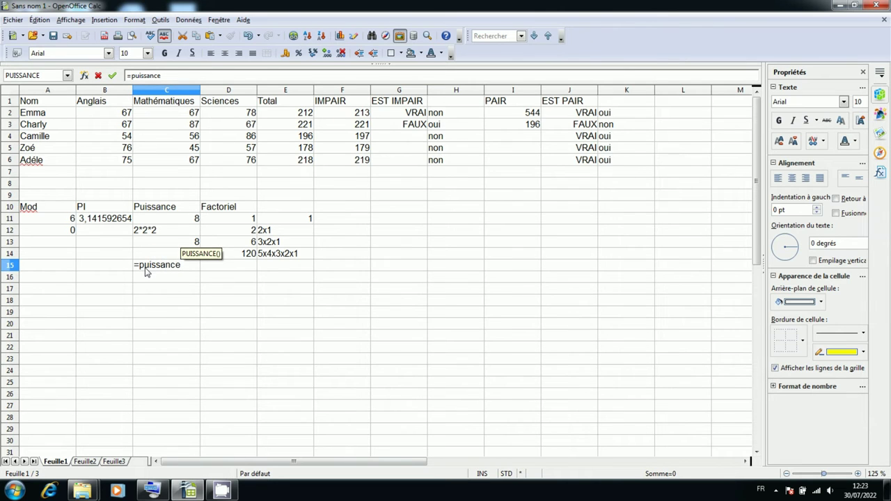
type("(")
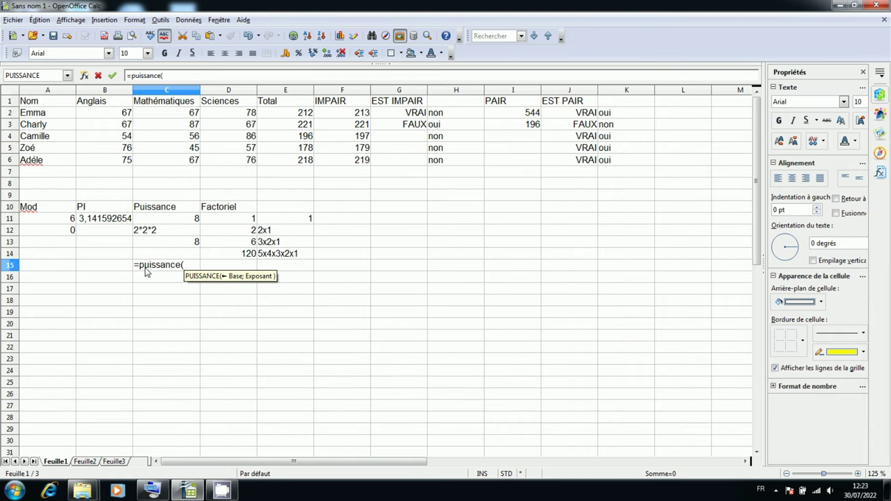
type("5")
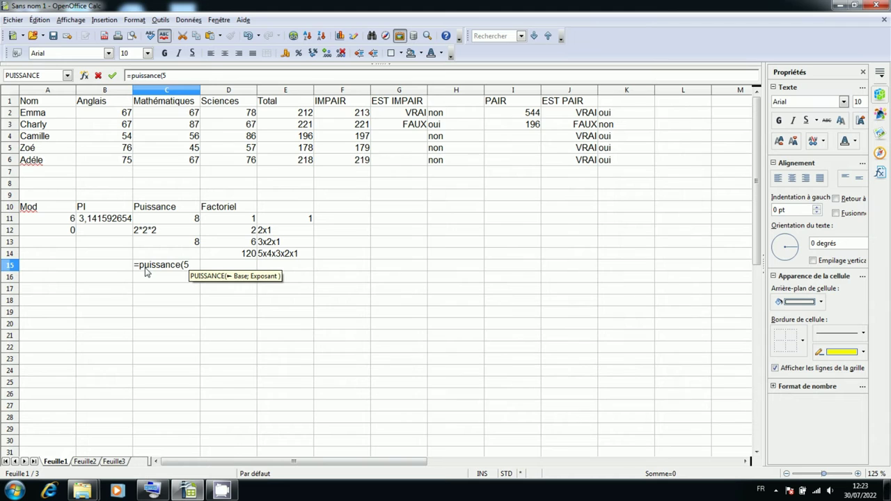
type(";")
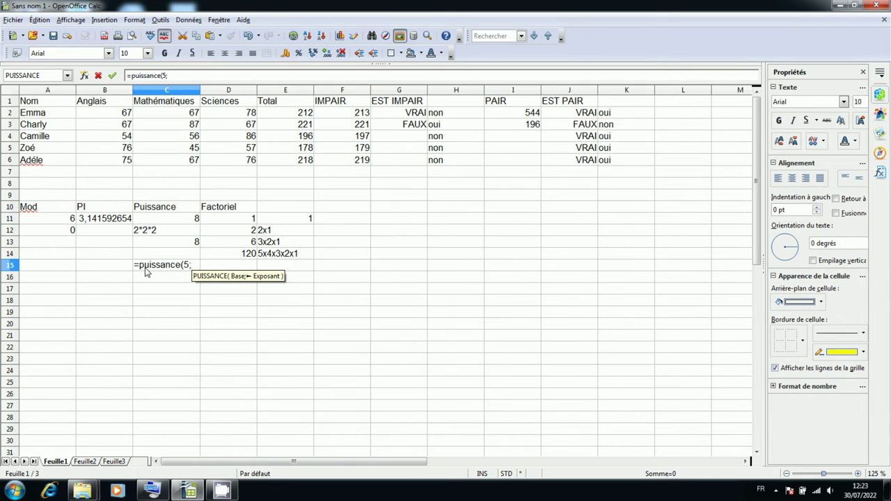
type("5")
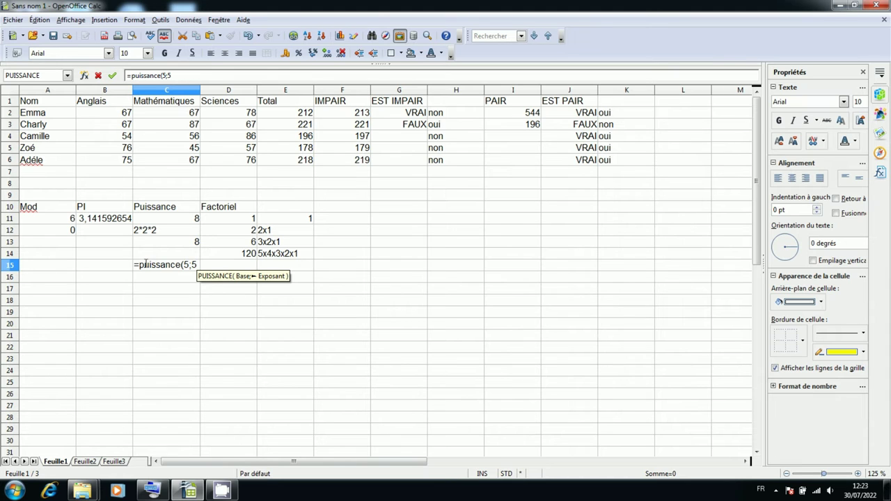
type(")")
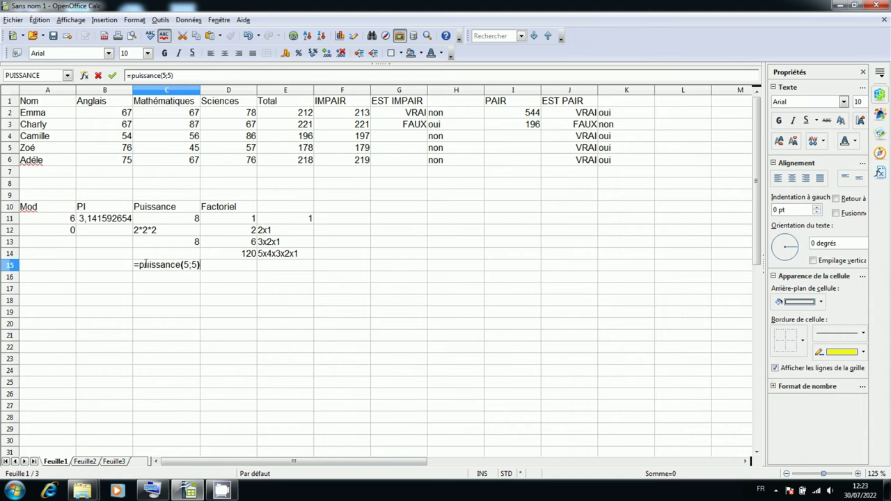
key("Return")
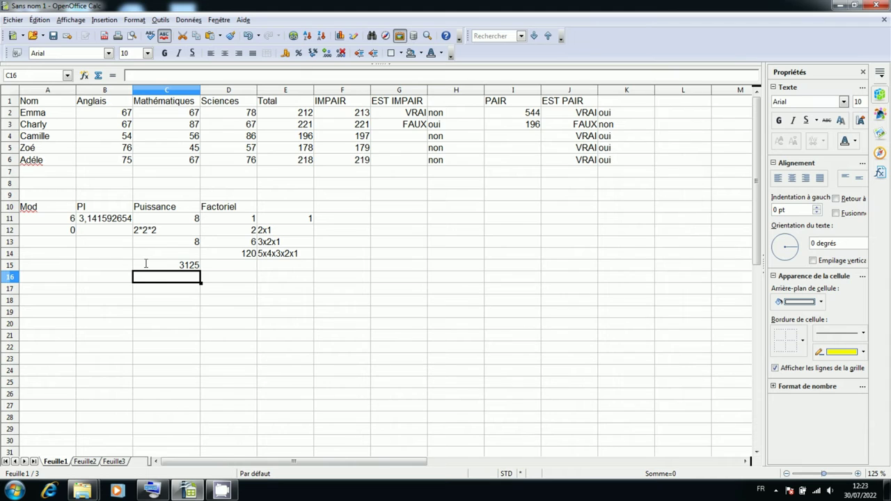
type("5*5=25")
key("Return")
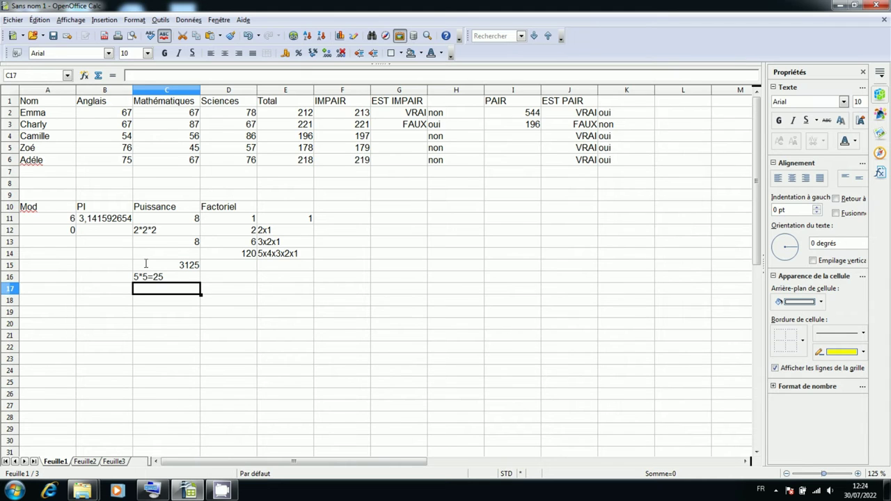
- Enter =25*5 in C17, =C17*5 in C18 and =C18*5 in C19 (125, 625, 3125)
type("=")
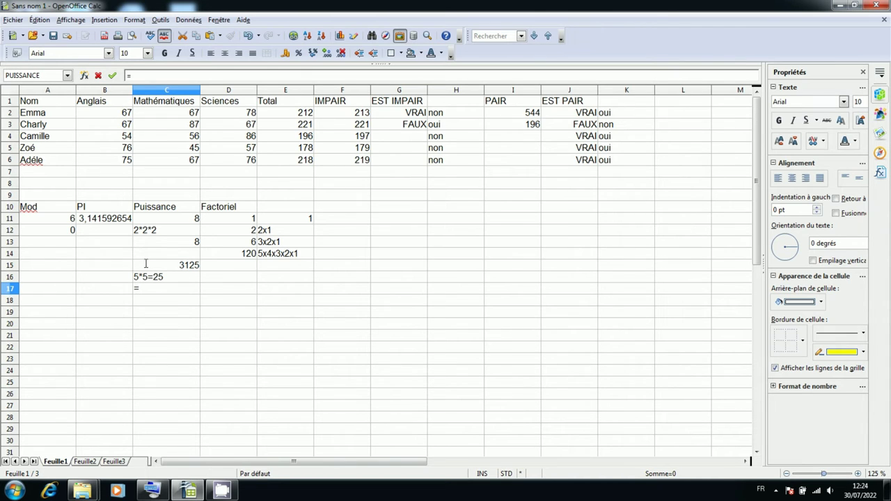
type("25*")
type("5")
key("Return")
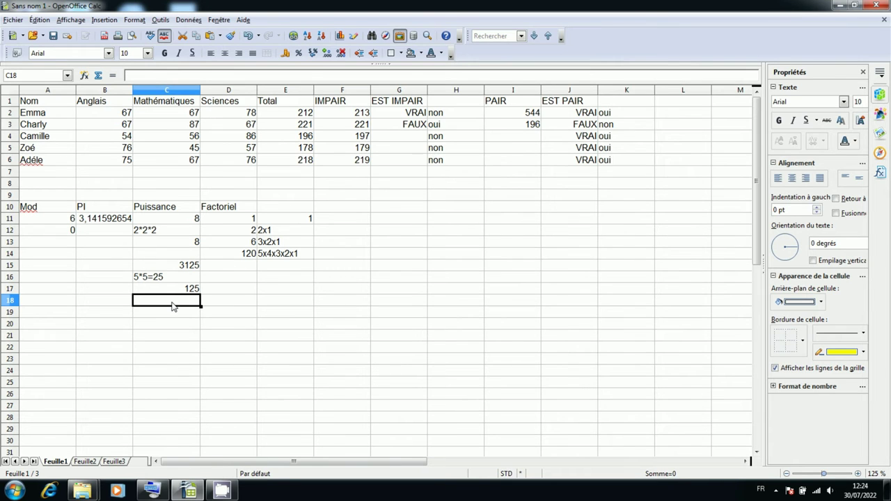
type("=")
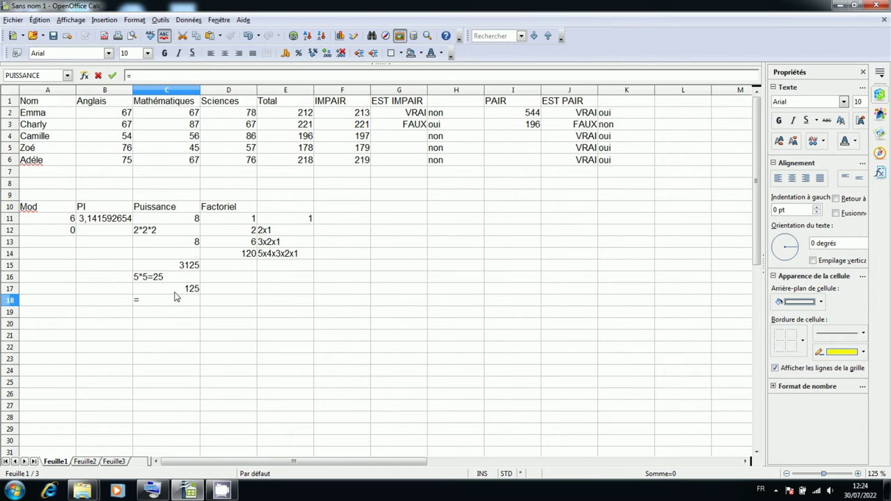
left_click(175, 291)
type("*")
type("5")
key("Return")
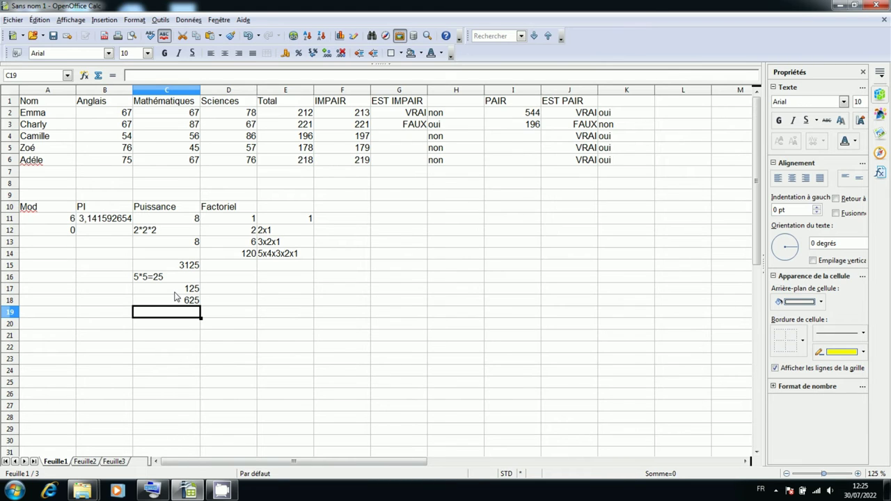
type("=")
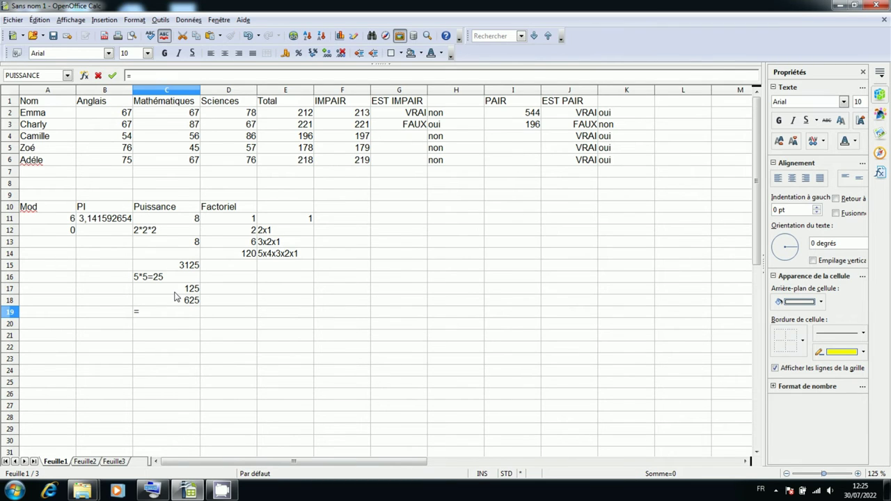
left_click(175, 300)
type("*5")
key("Return")
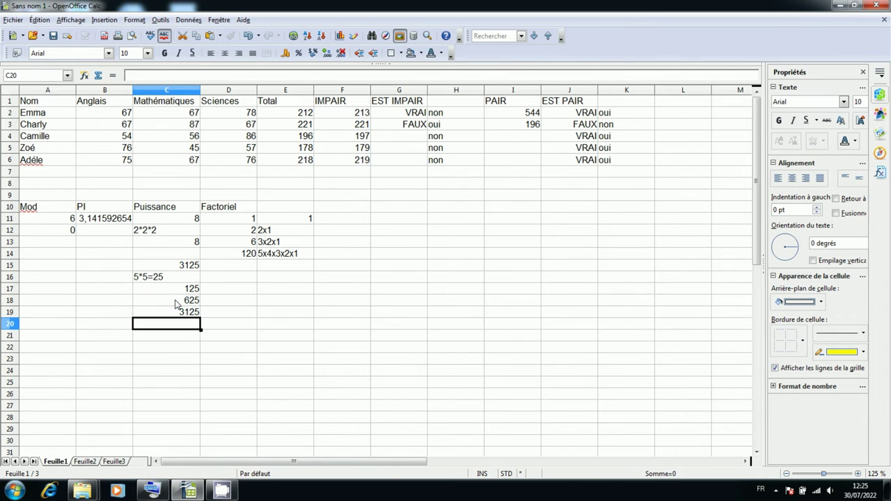
- Review the entries in C16 through C19, then move to empty cell C22
left_click(135, 284)
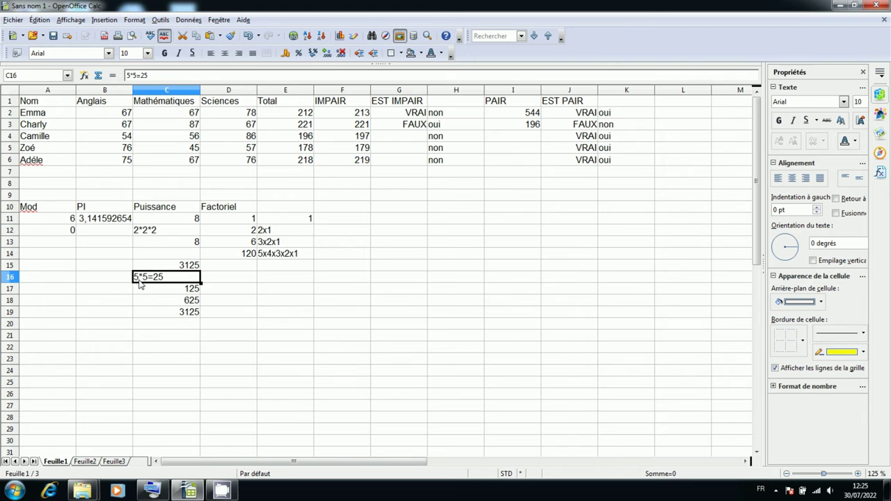
left_click(188, 291)
left_click(189, 305)
left_click(189, 316)
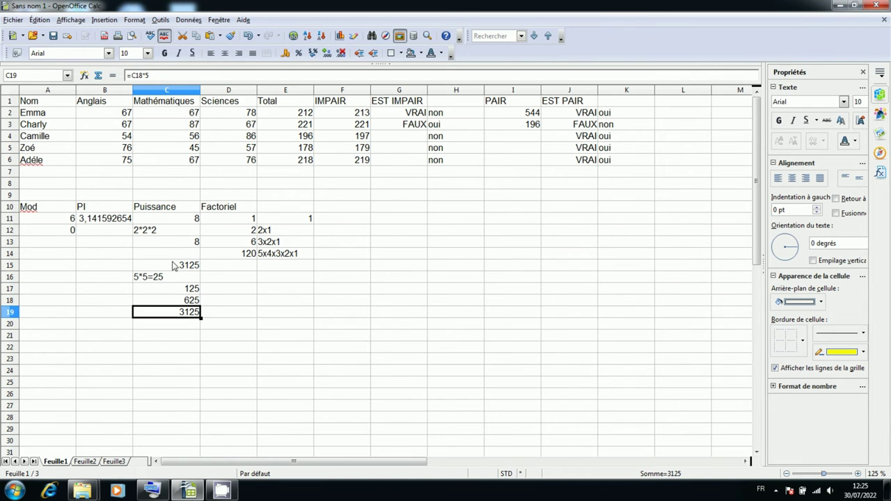
left_click(175, 354)
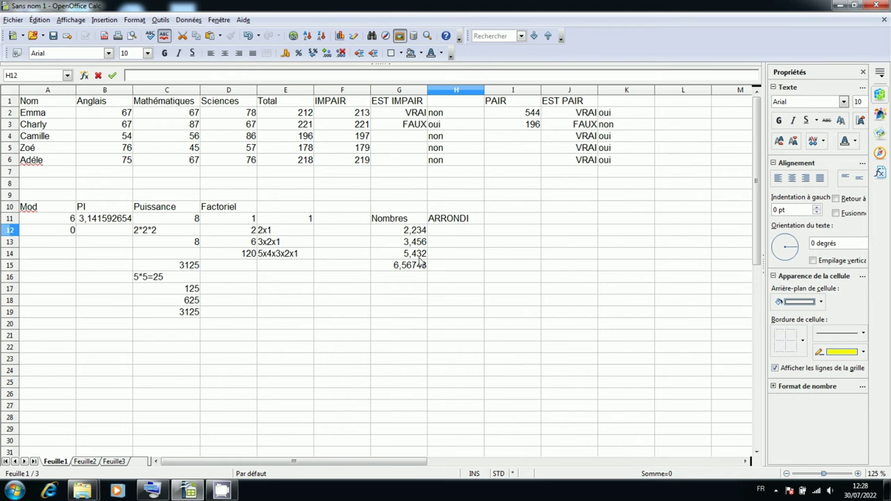
- Start the rounding formula =arrondi( in H12
type("=")
type("arrondi(")
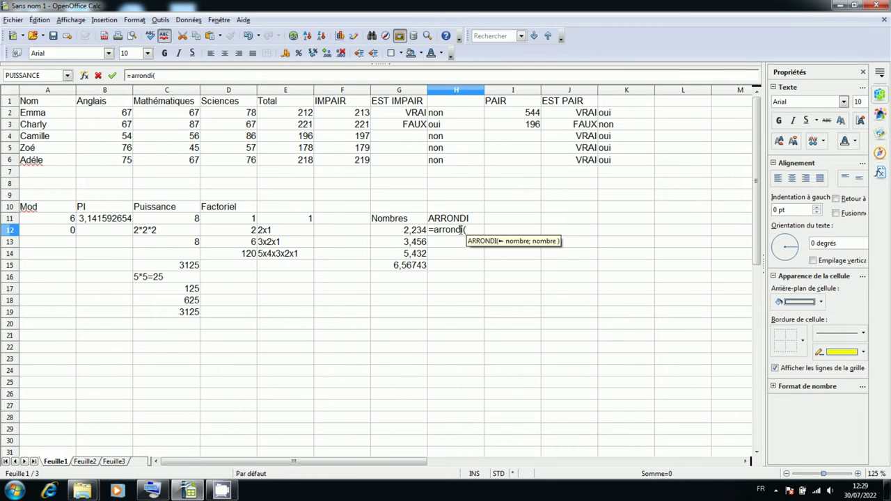
- Complete =ARRONDI(G12;2) in H12, rounding 2,234 to 2,23
left_click(407, 233)
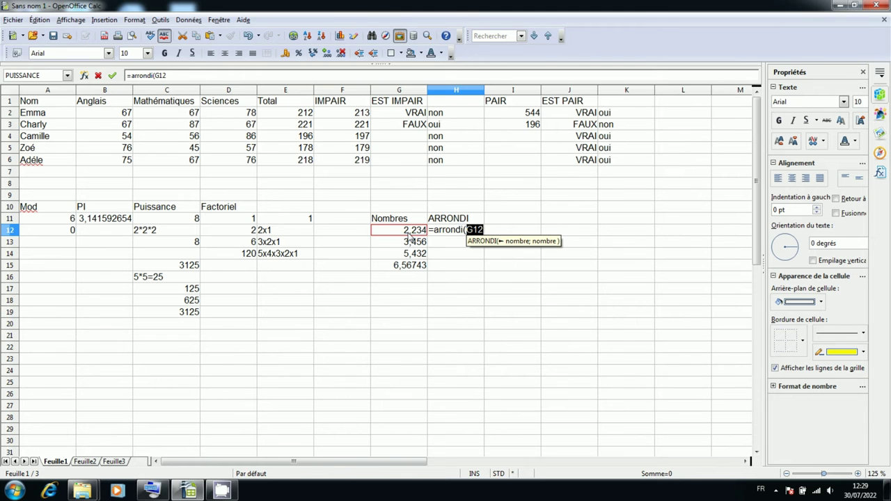
type(";")
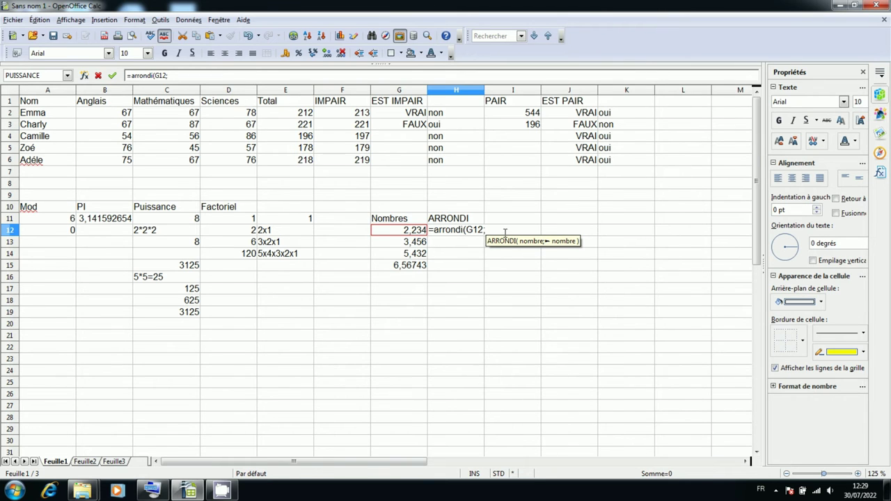
type("2")
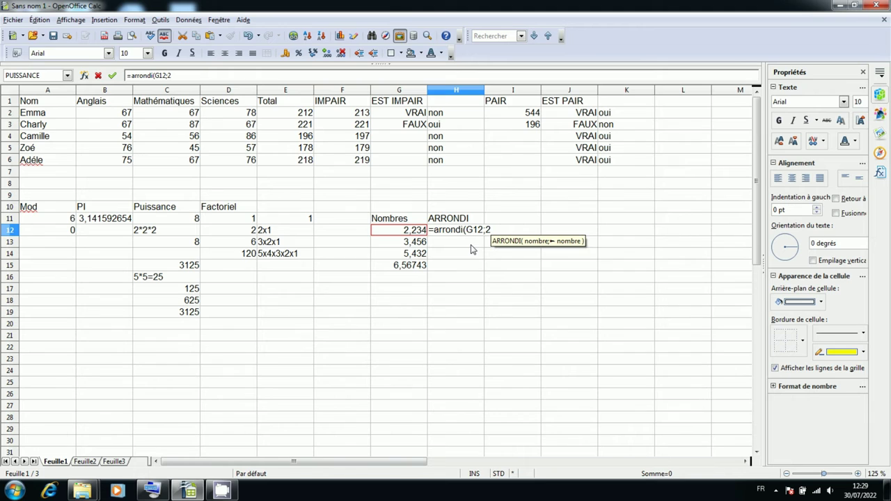
type(")")
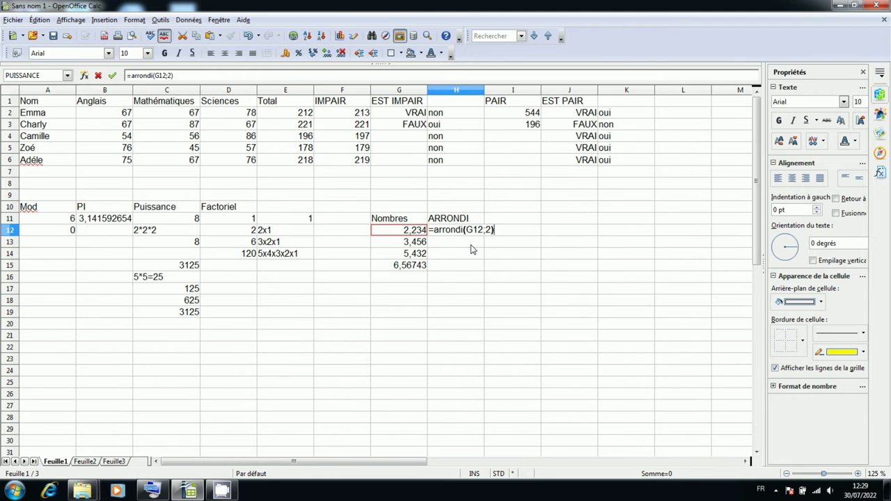
key("Return")
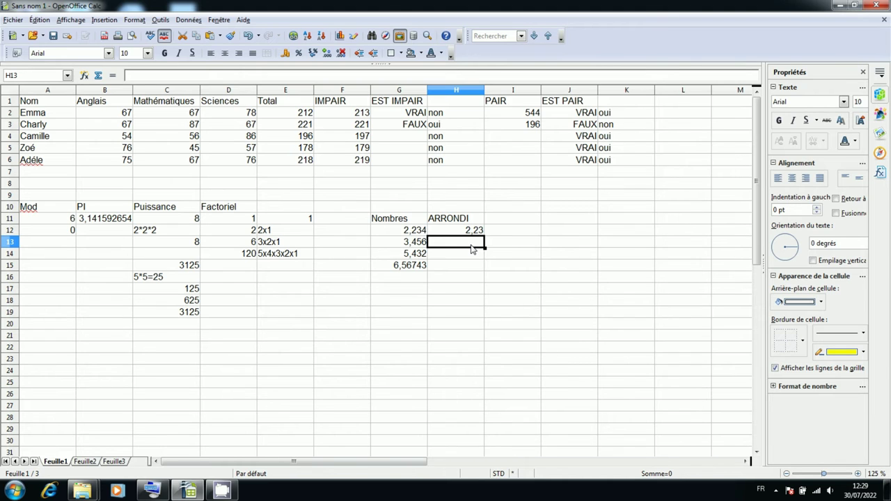
- Enter =ARRONDI(G13;1) in H13, rounding 3,456 to 3,5
type("=arrondi")
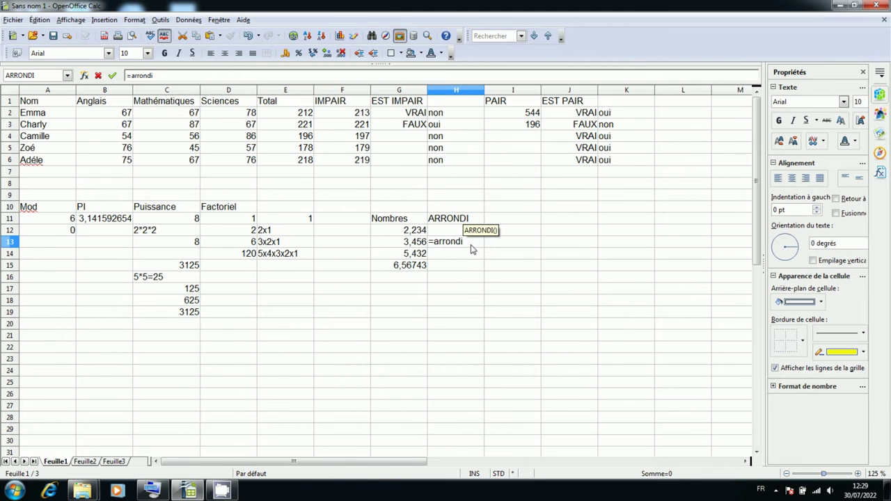
type("(")
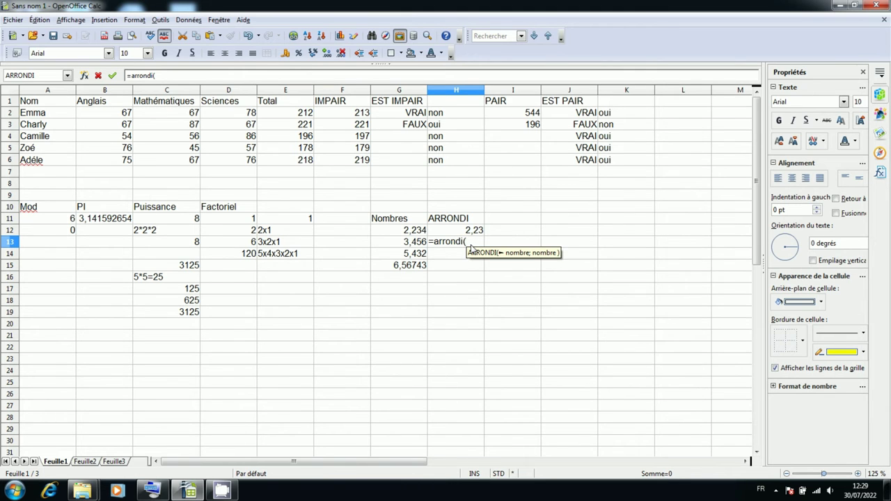
left_click(408, 246)
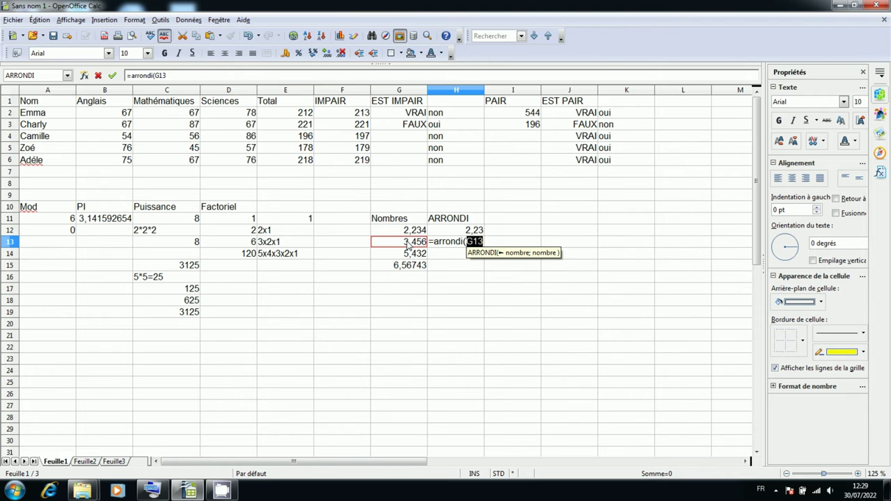
type(";")
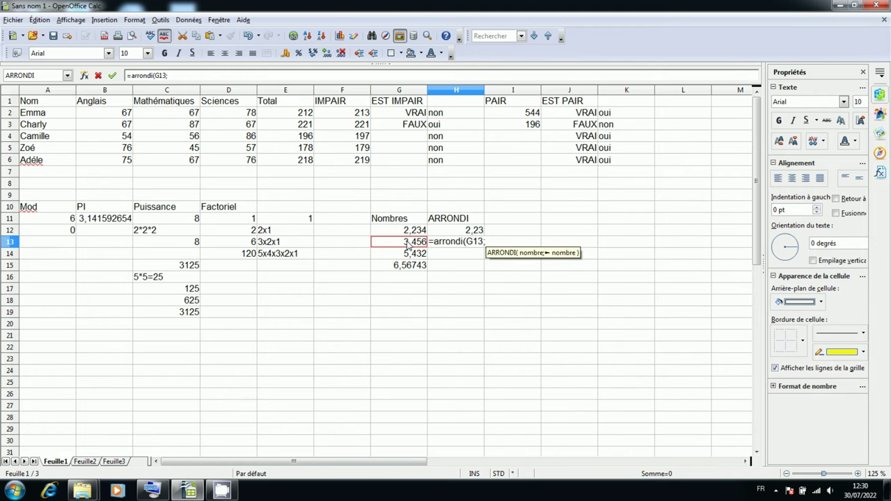
type("1")
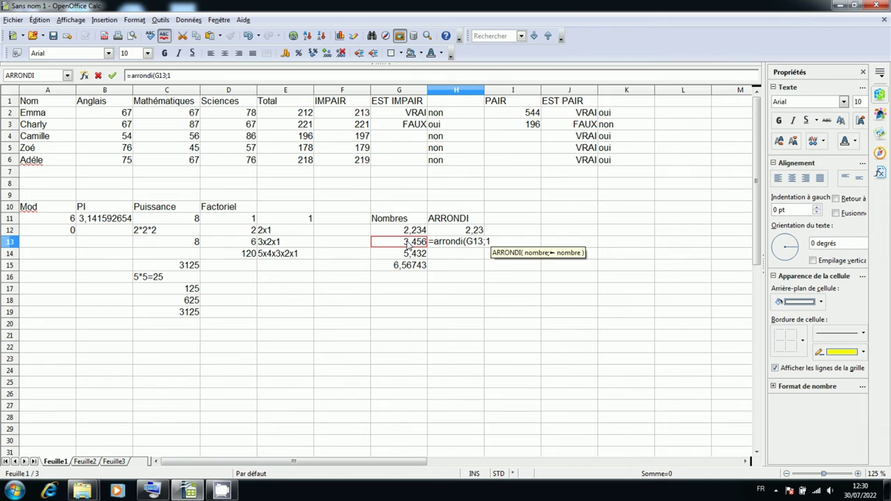
type(")")
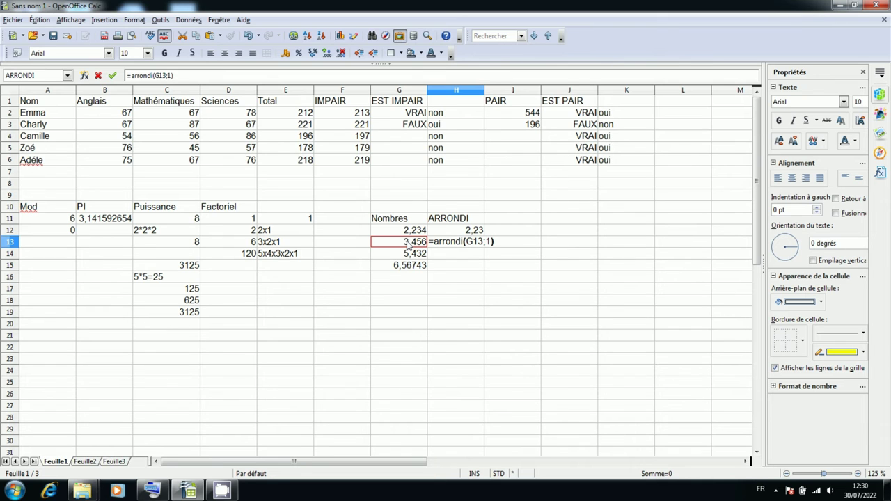
key("Return")
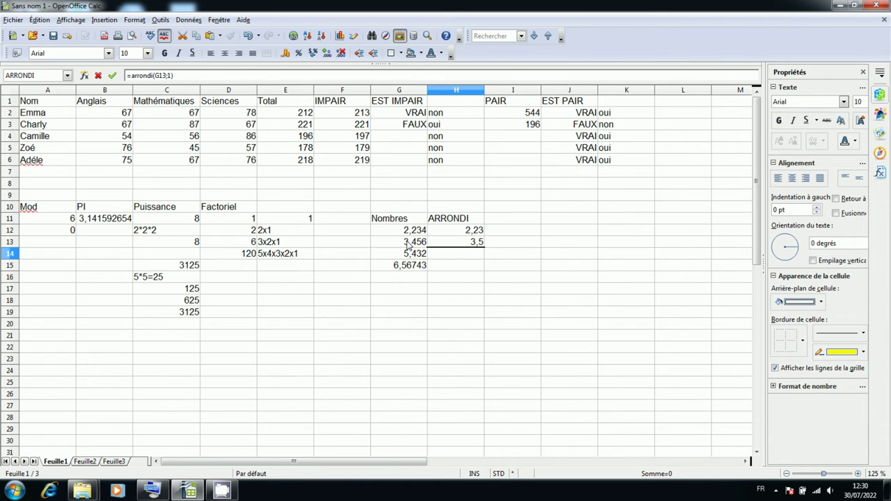
left_click(469, 247)
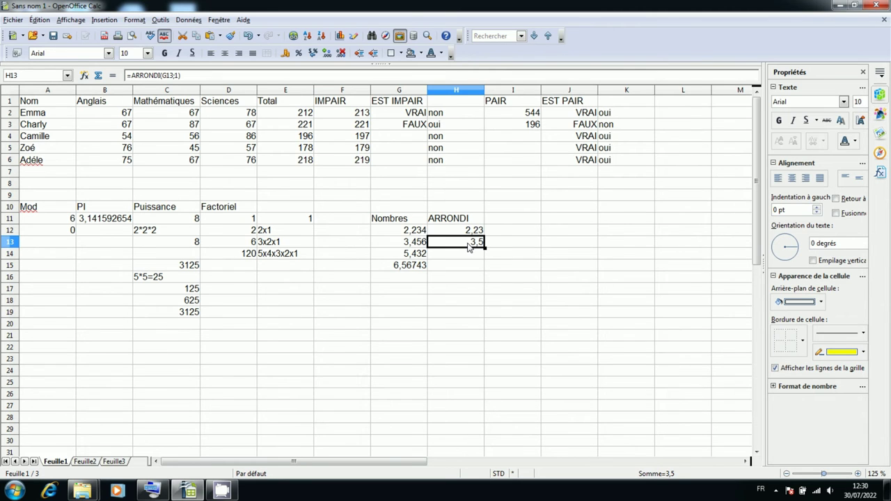
key("F2")
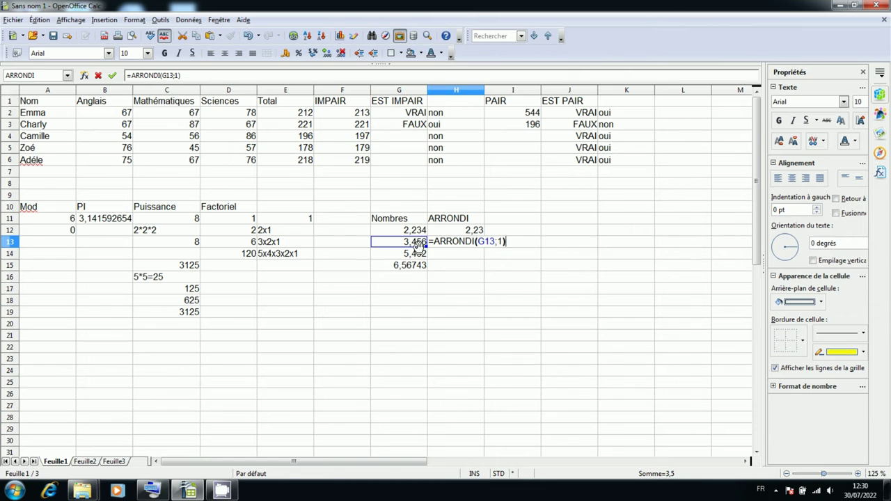
left_click(503, 241)
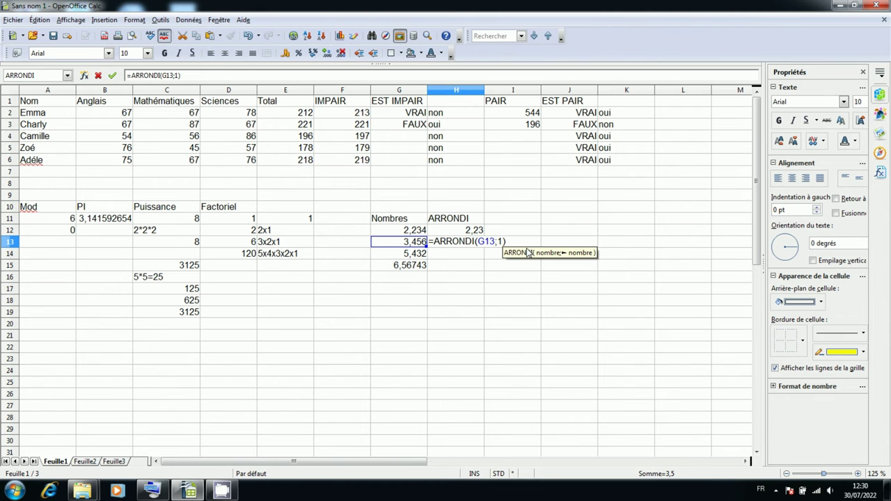
key("BackSpace")
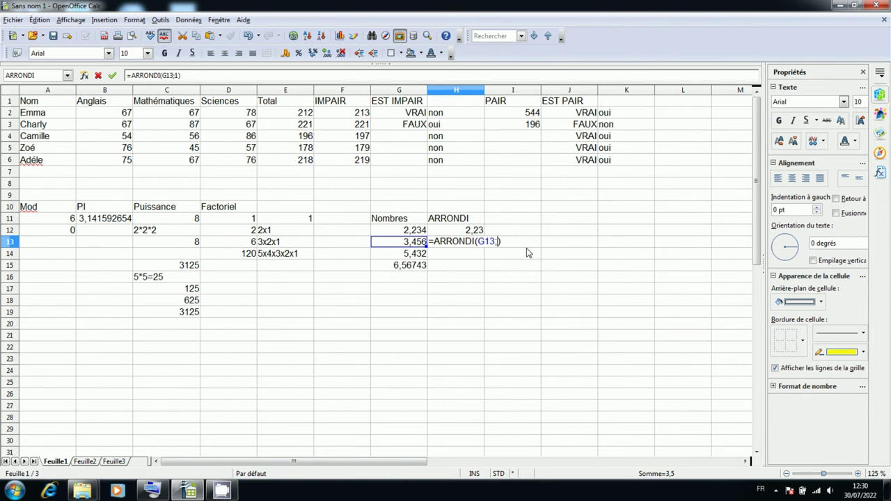
type("2")
key("Return")
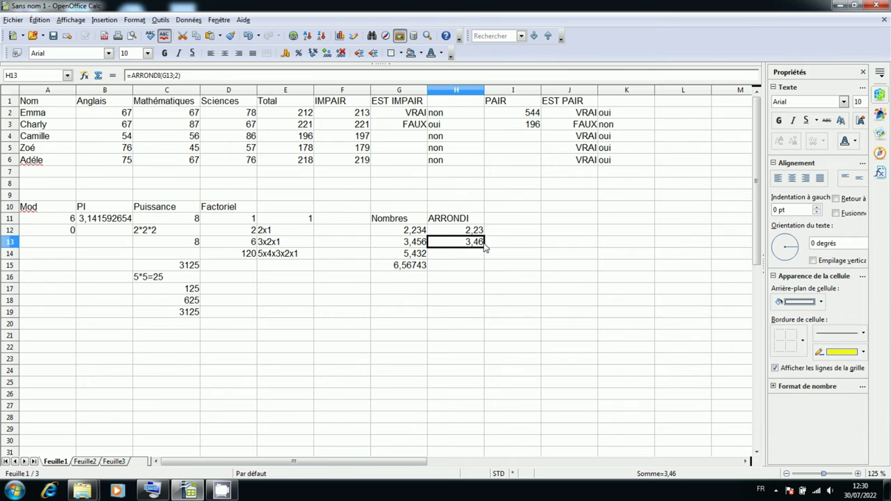
double_click(482, 245)
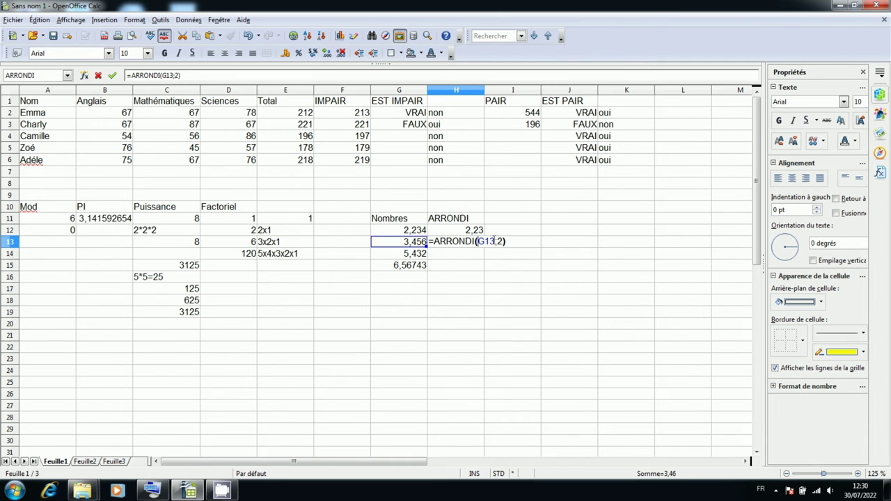
left_click(506, 241)
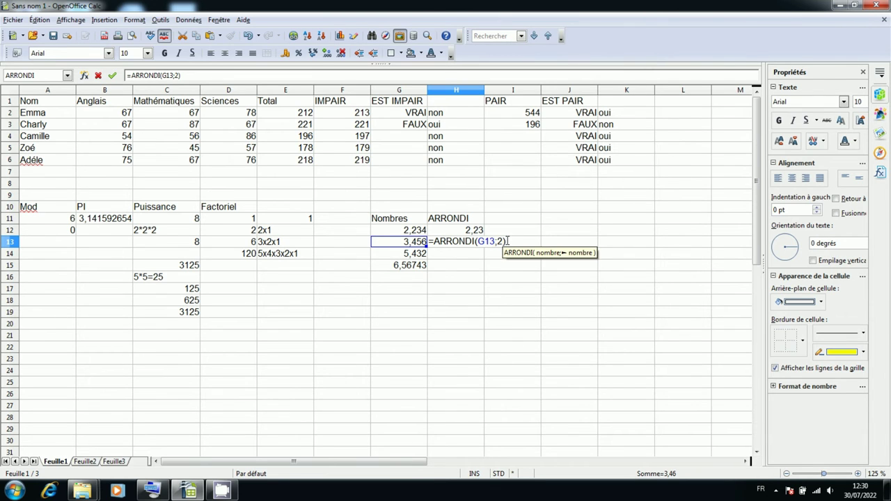
key("BackSpace")
type("1")
key("Return")
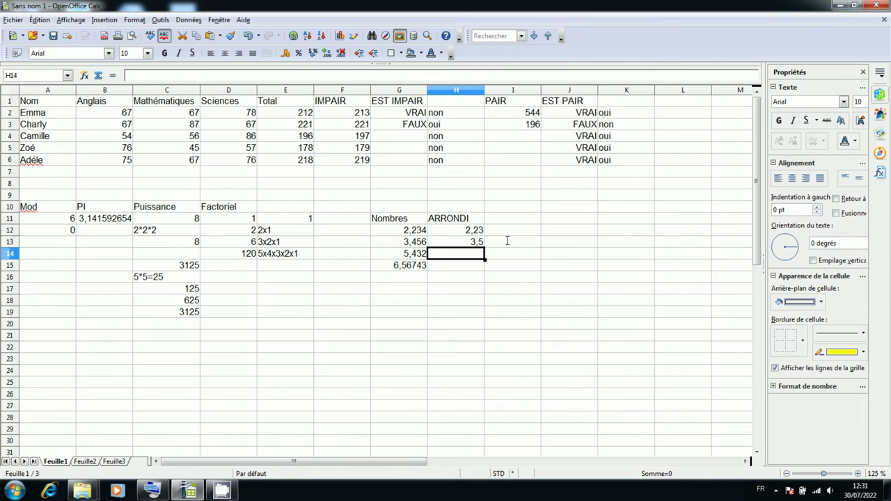
- Enter =ARRONDI(G14;2) in H14 to show 5,43, and begin =arrondi( in H15
type("=")
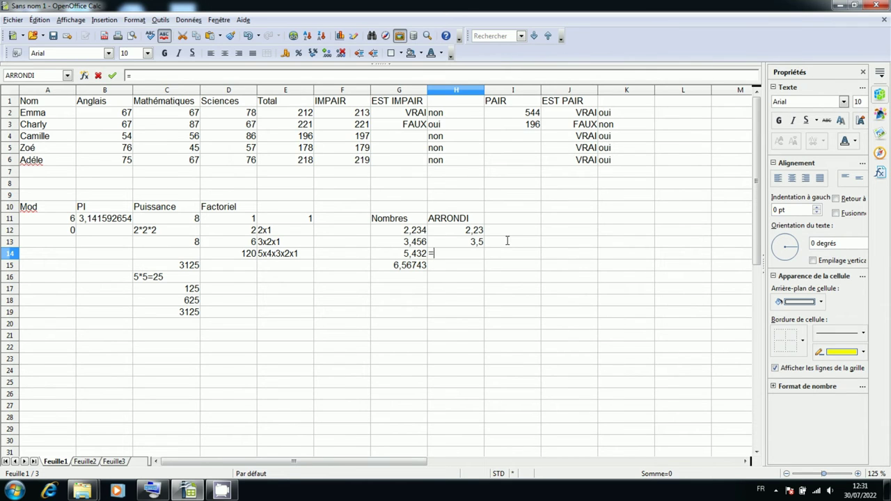
type("arr")
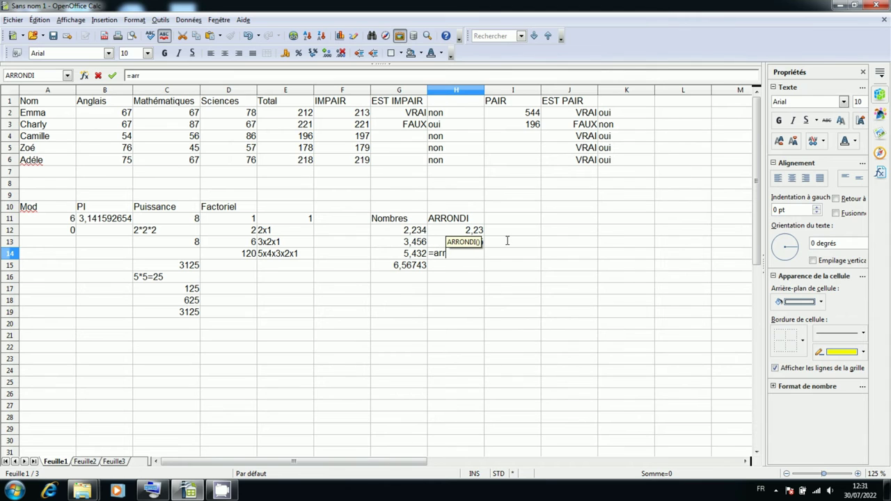
type("ondi(")
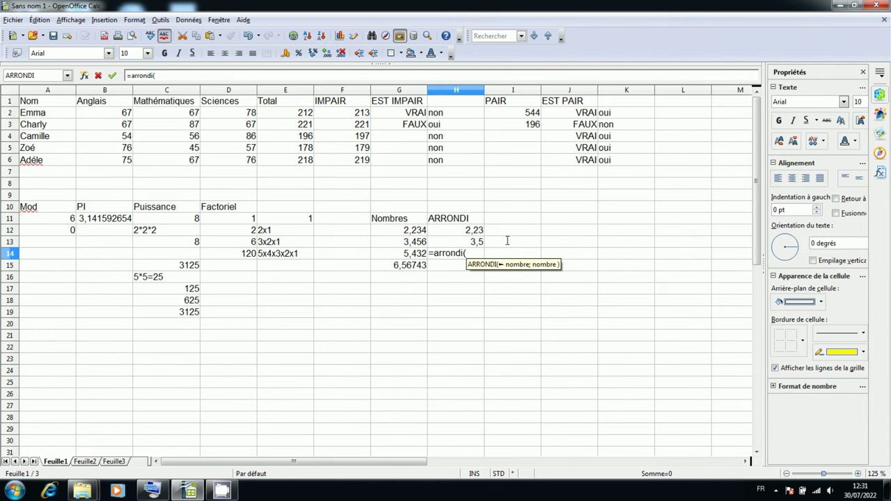
left_click(406, 256)
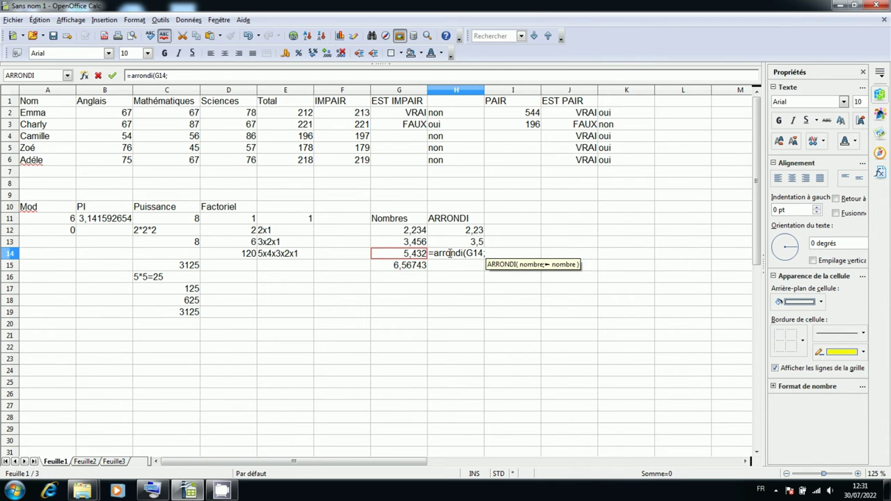
type(";2)")
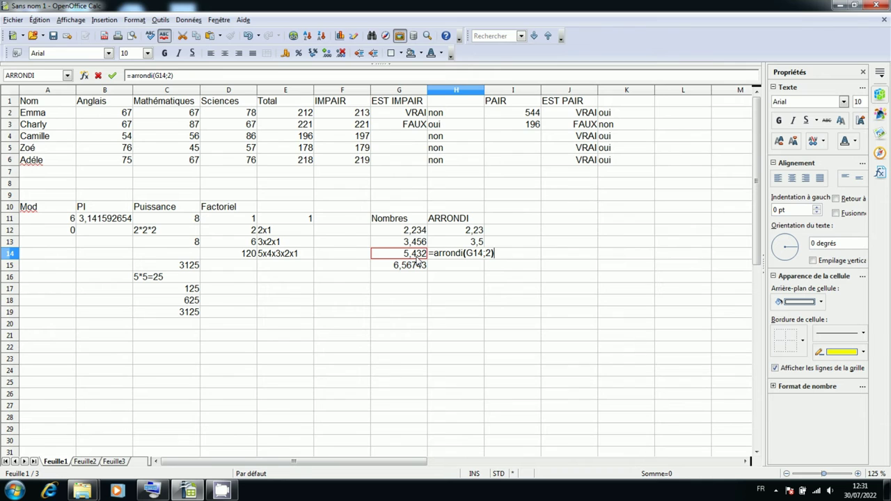
key("Return")
type("=arrondi")
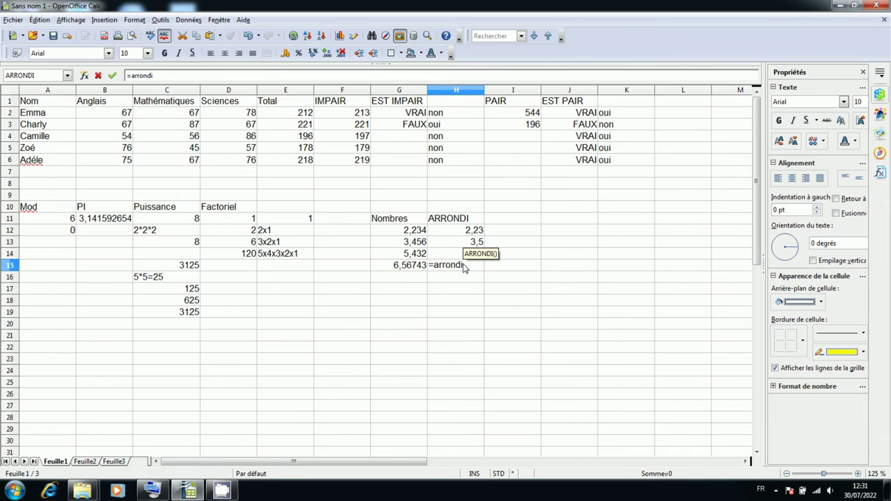
type("(")
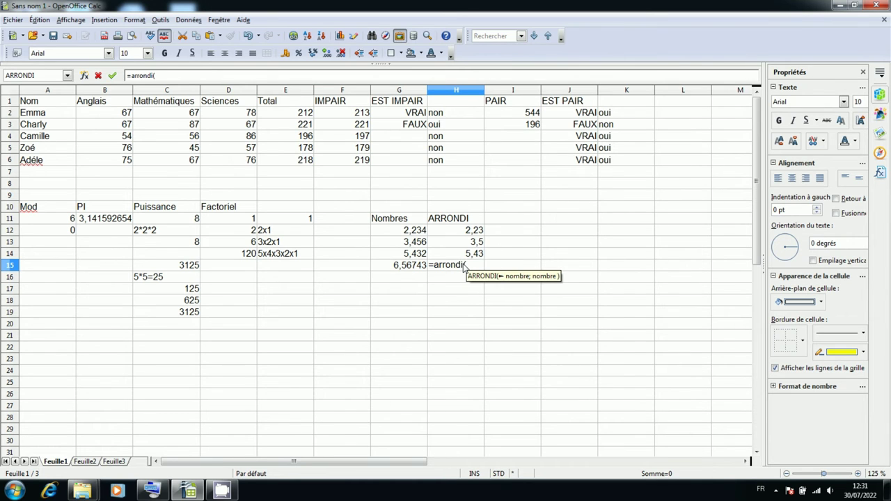
- Complete =ARRONDI(G15;1) in H15, rounding 6,56743 to 6,6
left_click(391, 273)
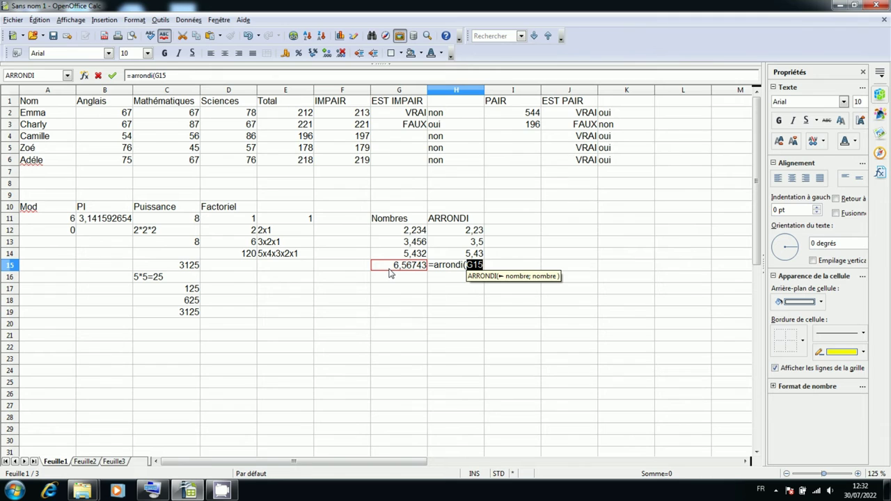
type(";")
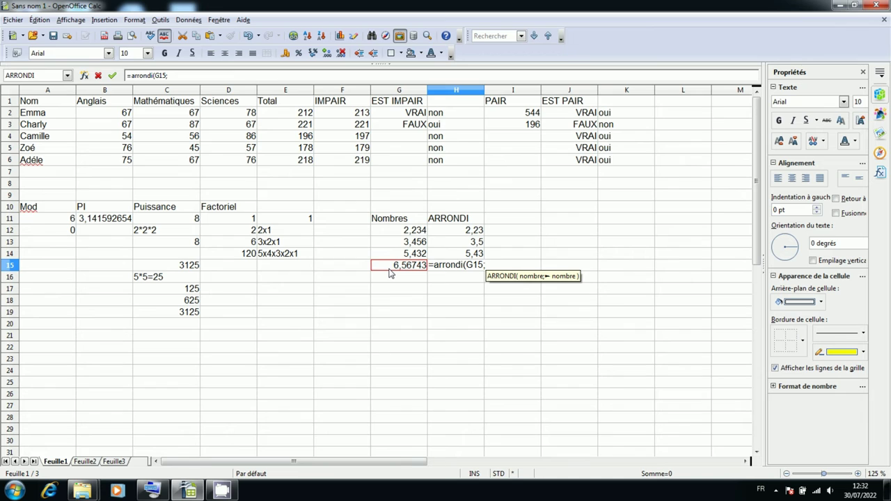
type("1")
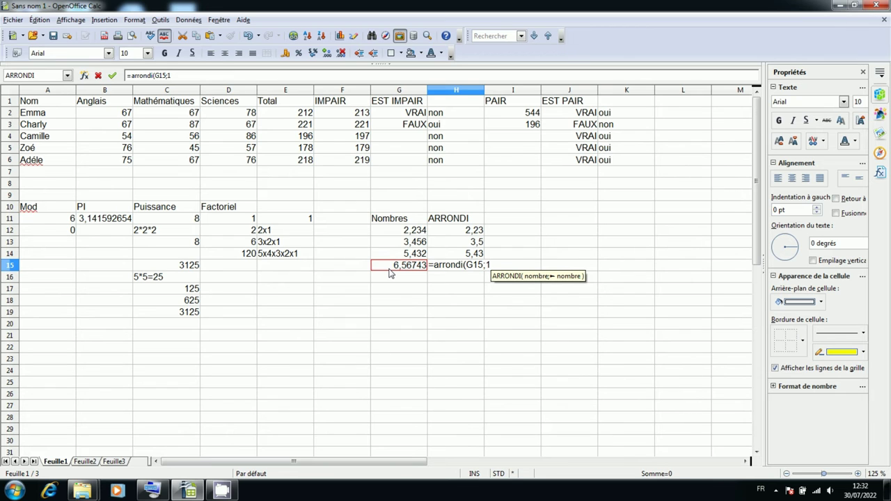
type(")")
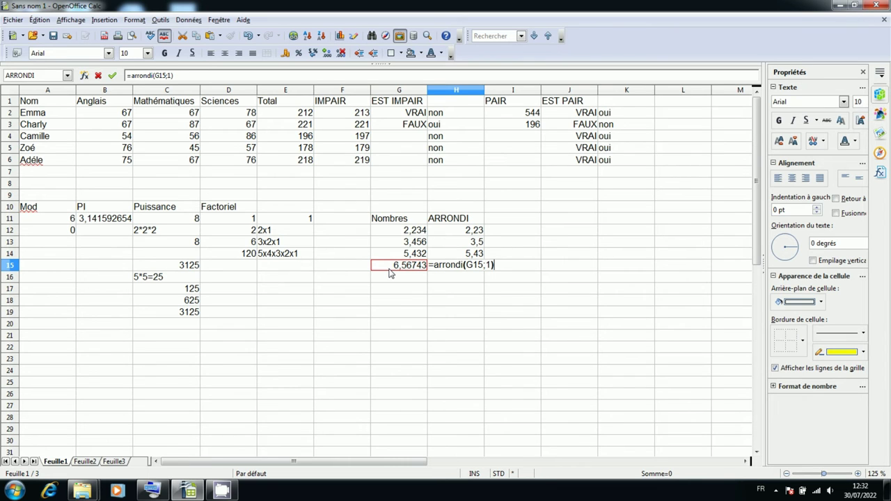
key("Return")
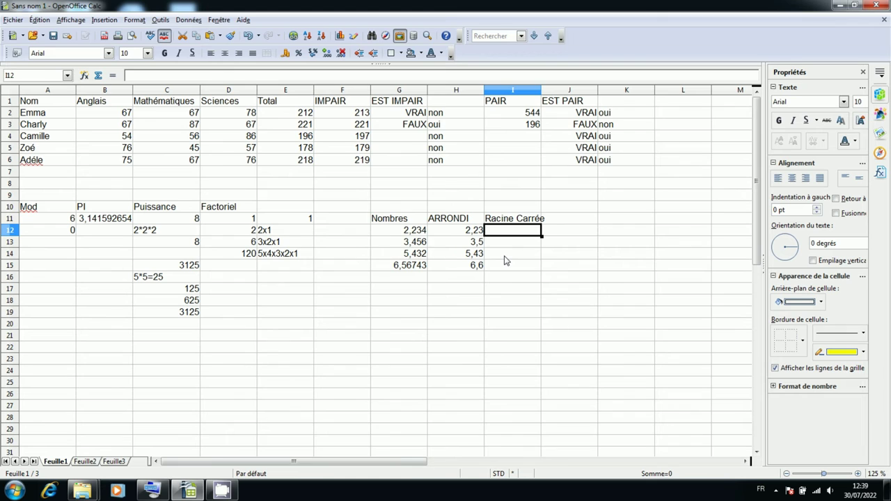
- Enter =RACINE(25) in I12 under Racine Carrée, returning 5
left_click(529, 254)
left_click(505, 235)
type("=")
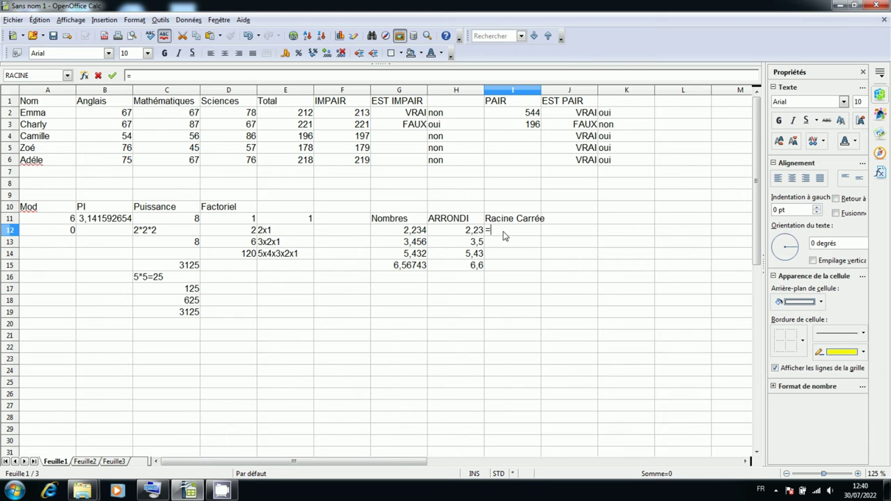
type("racine")
type("(")
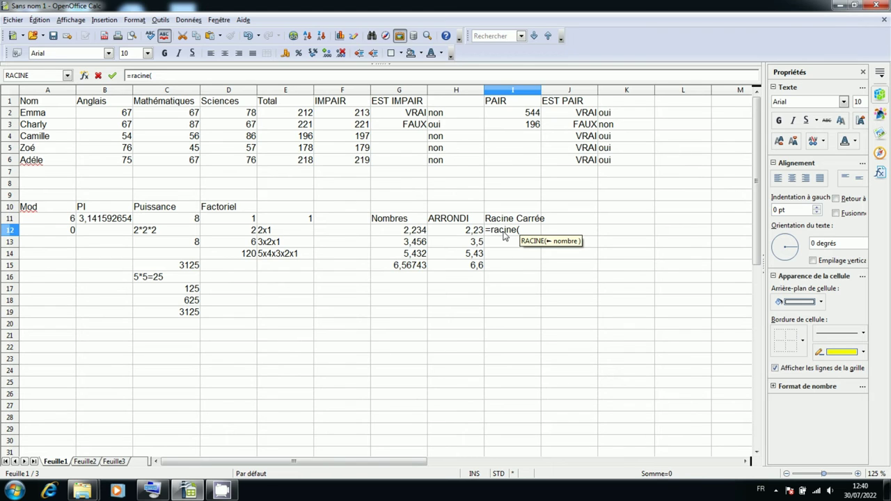
type("25")
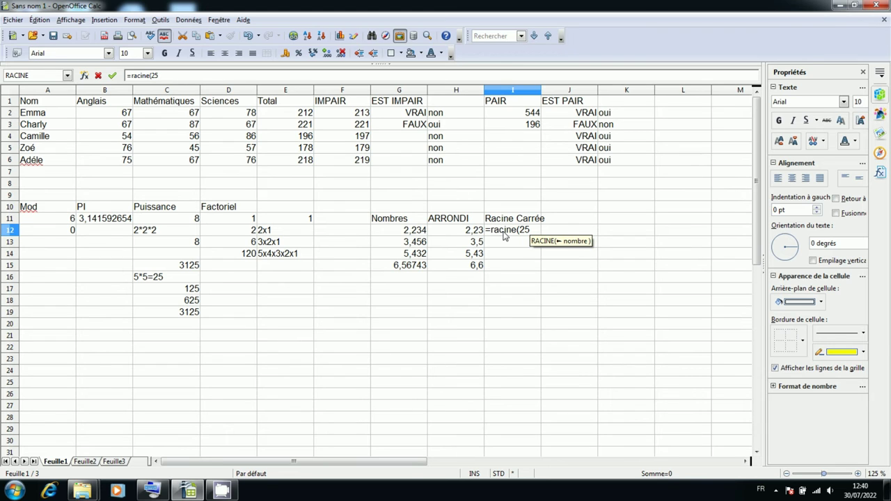
type(")")
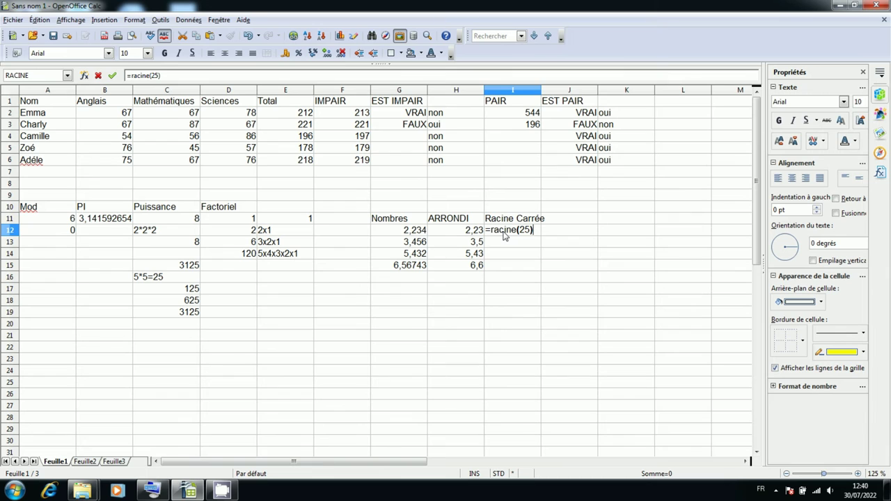
key("Return")
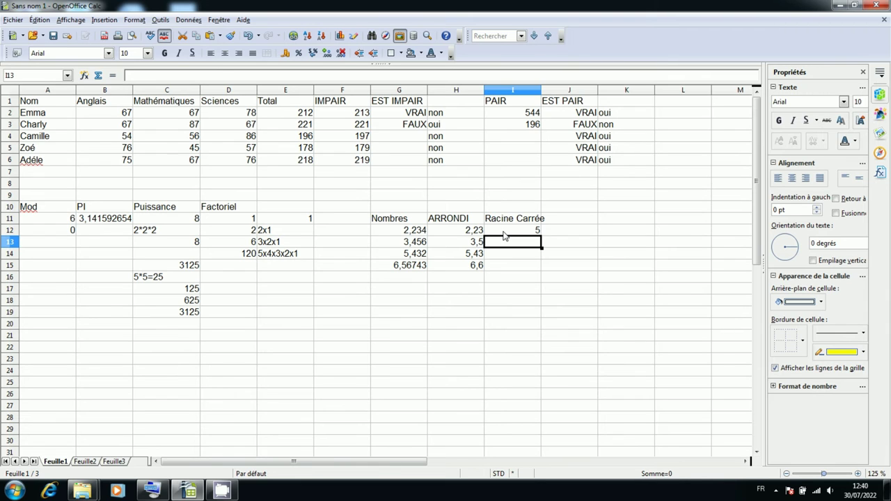
- Add the note 121 ? in J13
type("=")
key("BackSpace")
key("Escape")
key("Right")
type("121")
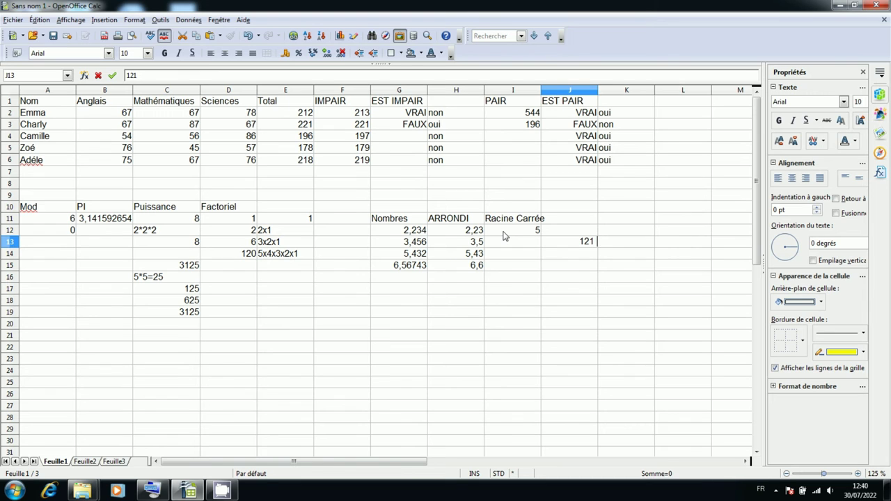
type(" ?")
key("Return")
- Enter =RACINE(121) in I13, returning 11
key("Up")
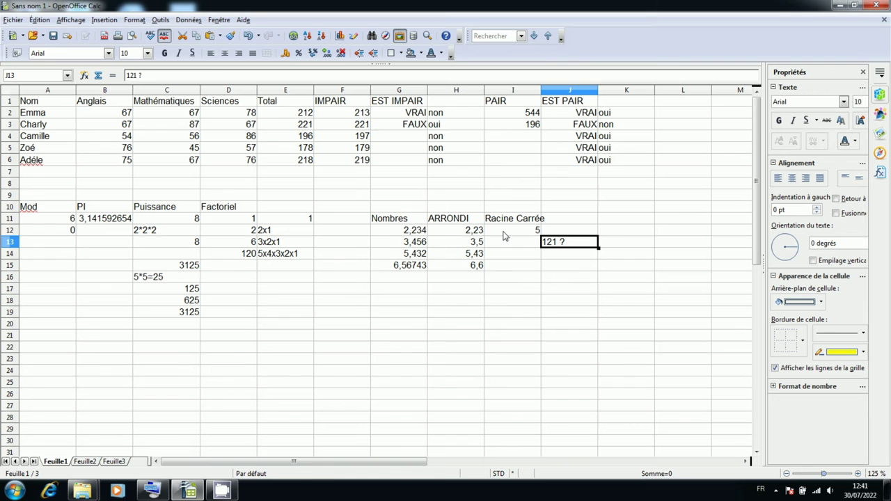
key("Left")
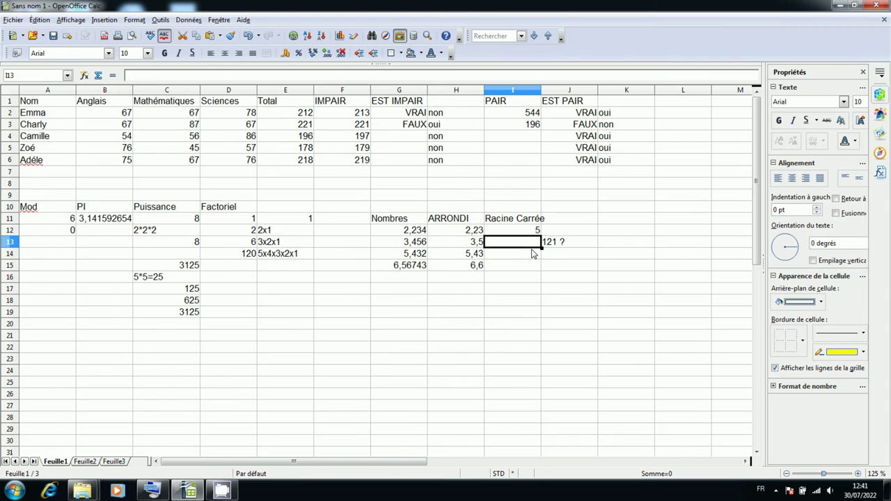
type("=")
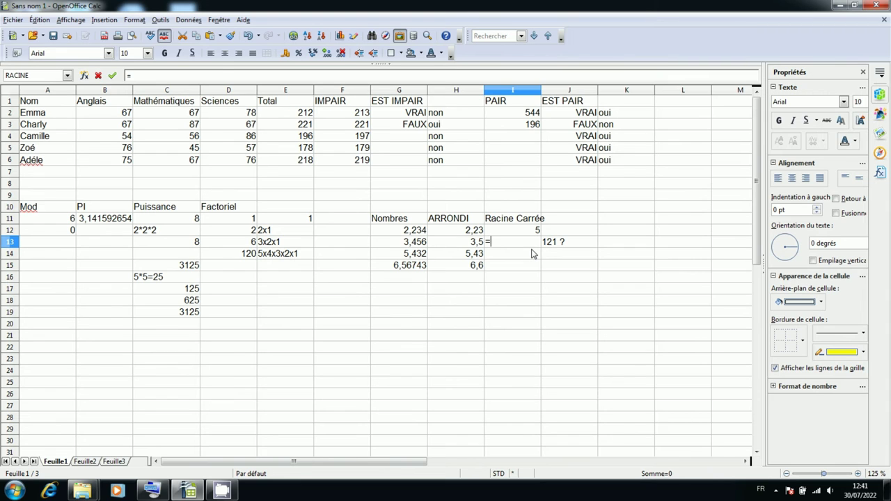
type("ra")
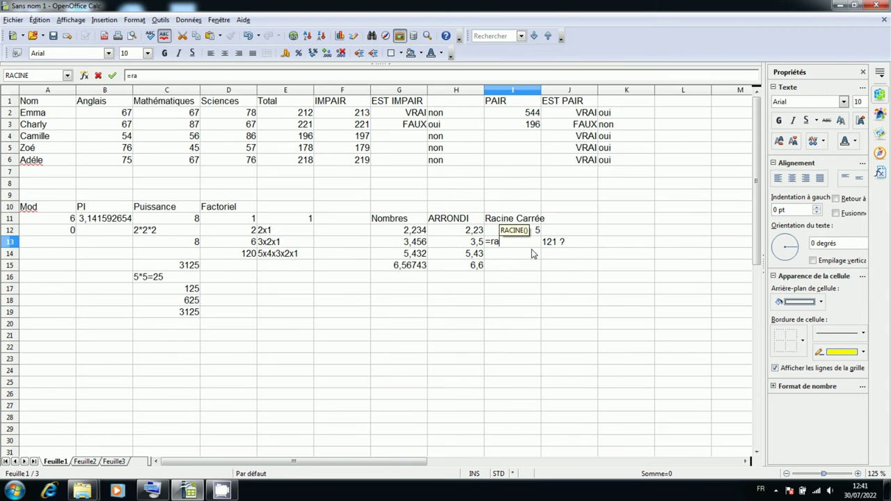
type("cine")
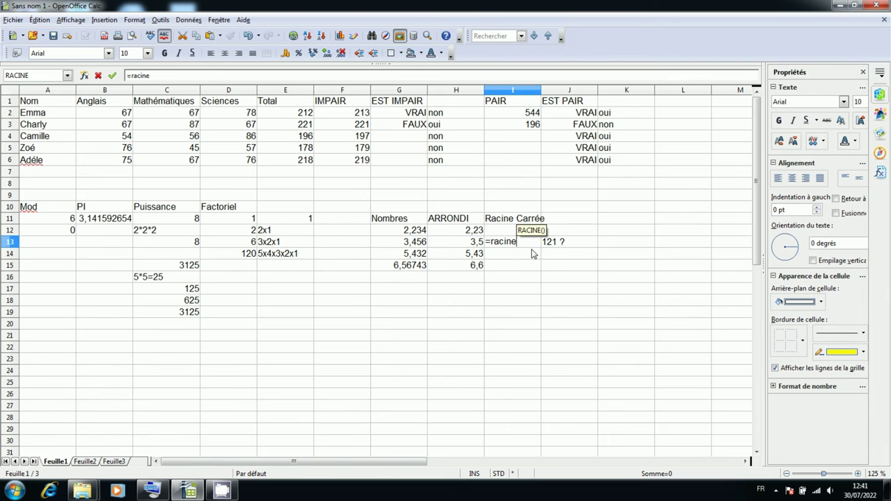
type("(")
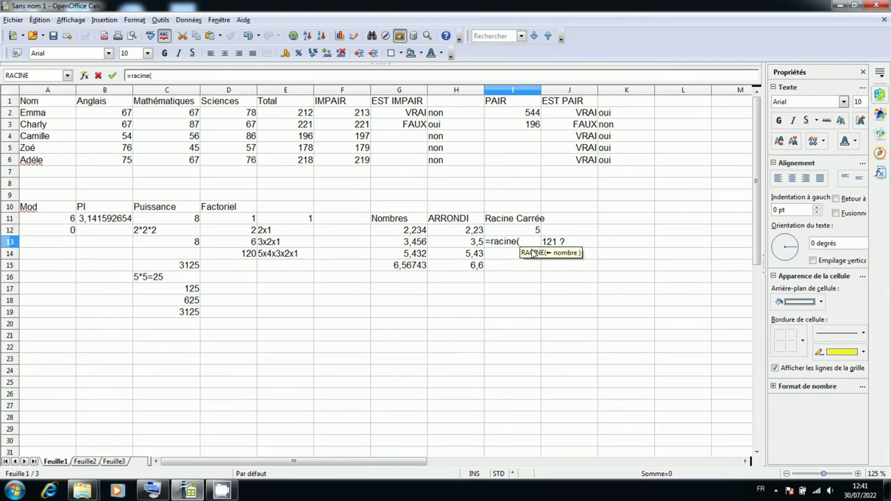
type("121")
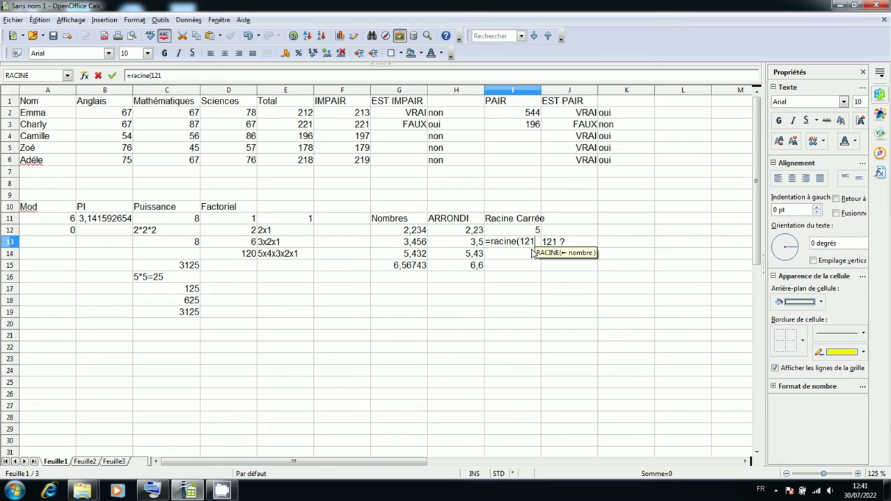
type(")")
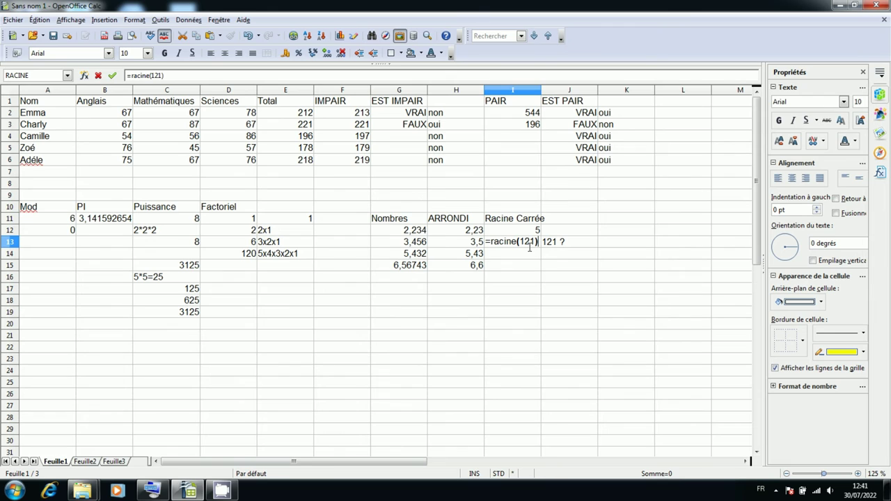
key("Return")
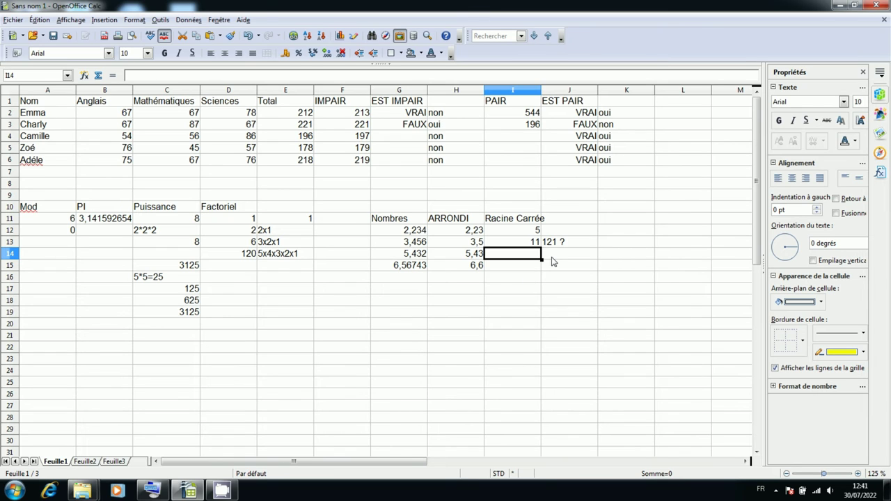
- Enter the note '81 ?' in cell J14
left_click(552, 255)
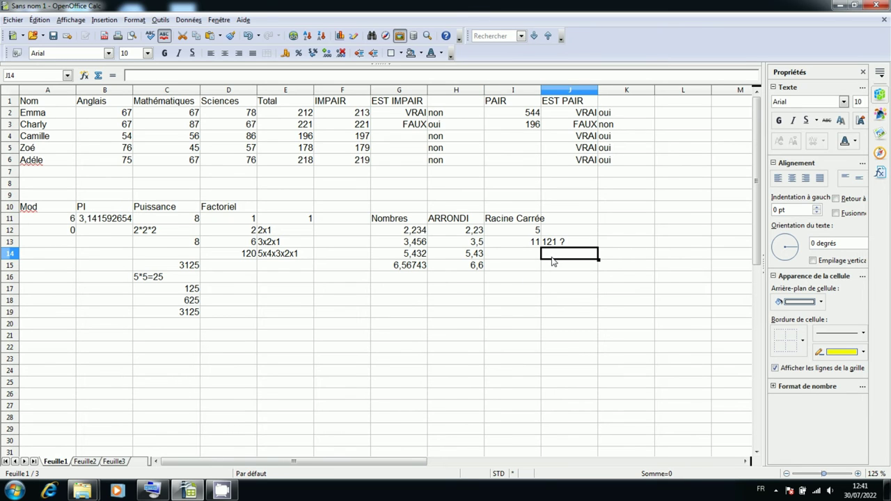
type("81 .")
key("BackSpace")
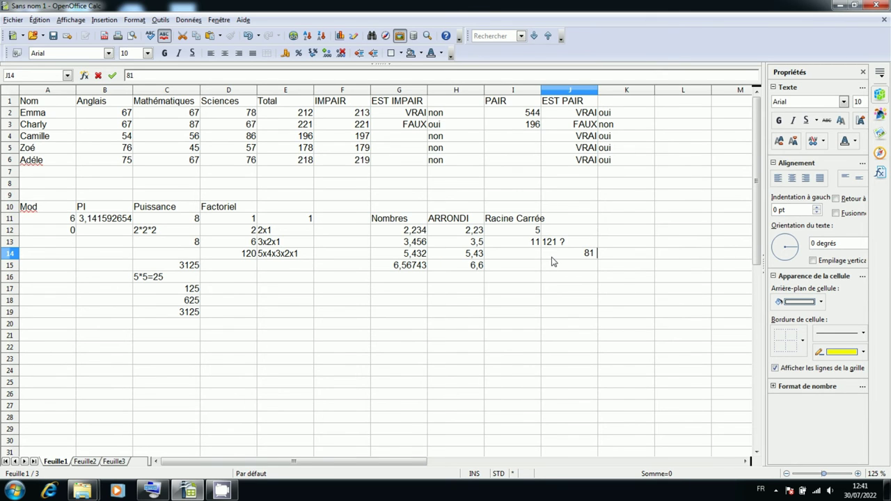
type("?")
key("Return")
- Start the square root formula =racine(81) in I14
left_click(551, 256)
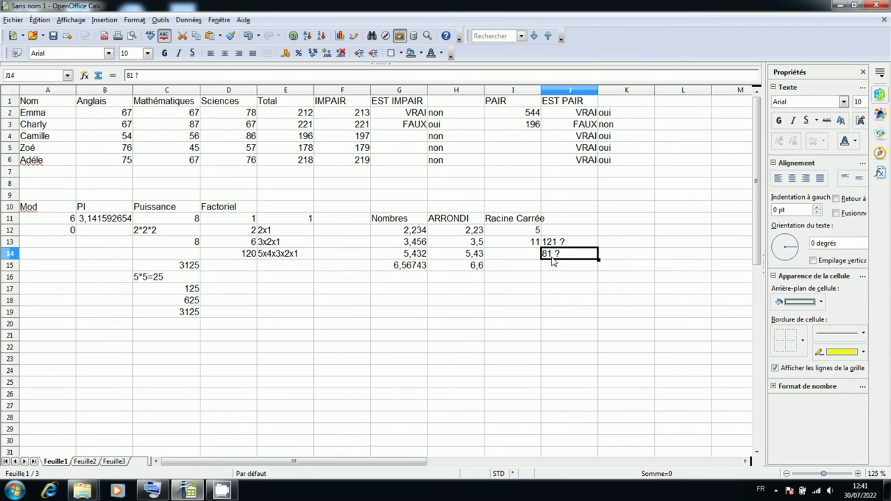
key("Left")
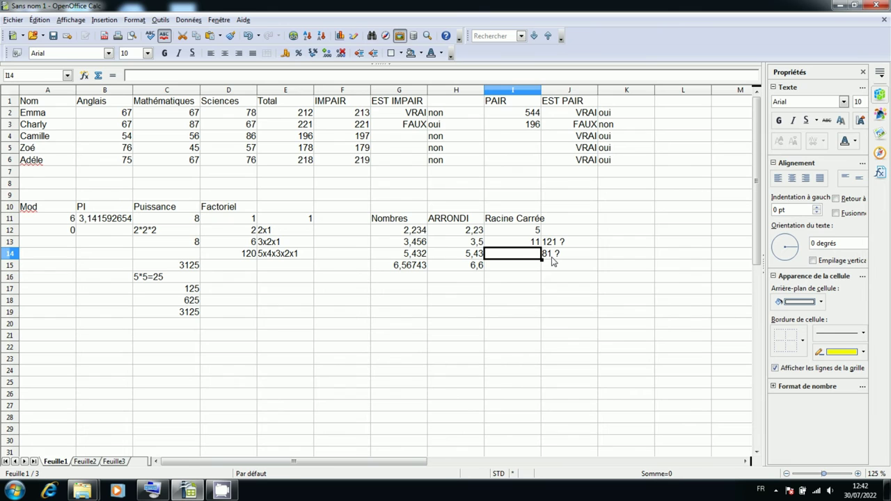
type("=racine")
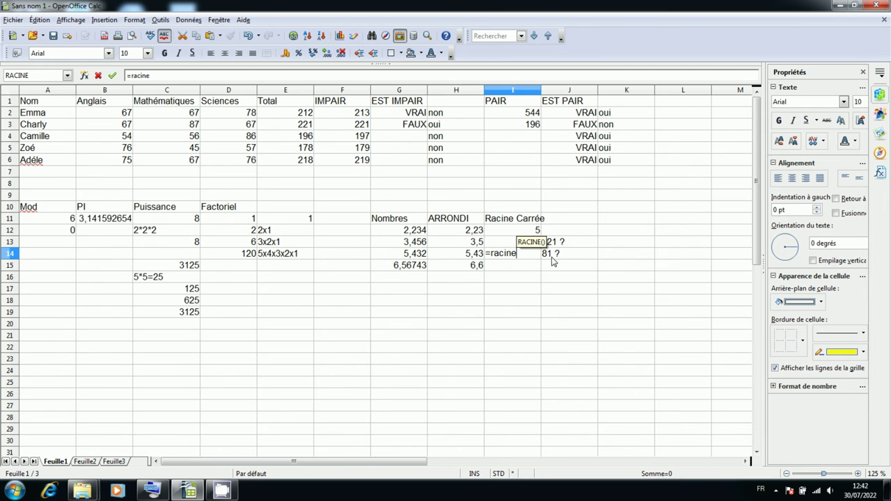
type("(")
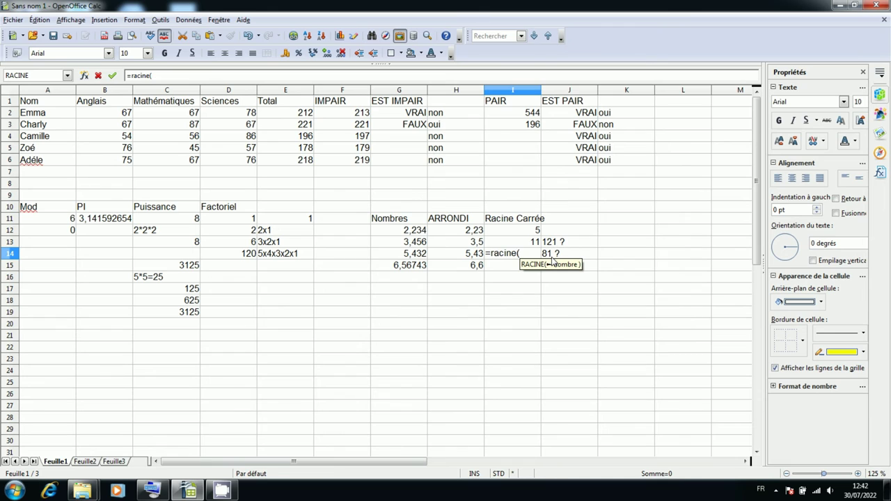
type("8")
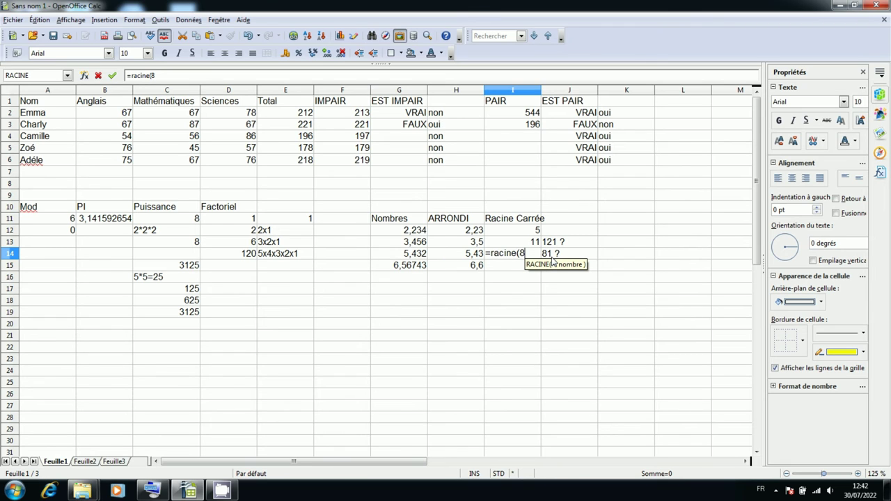
type("1")
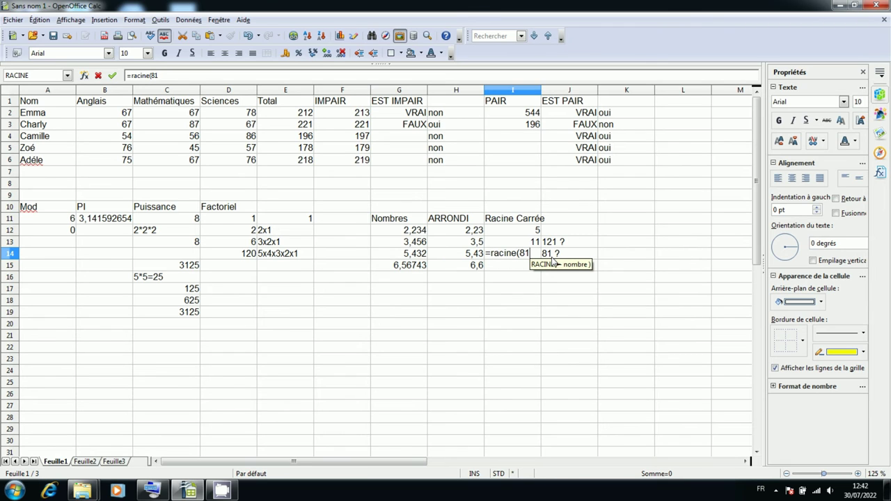
type(")")
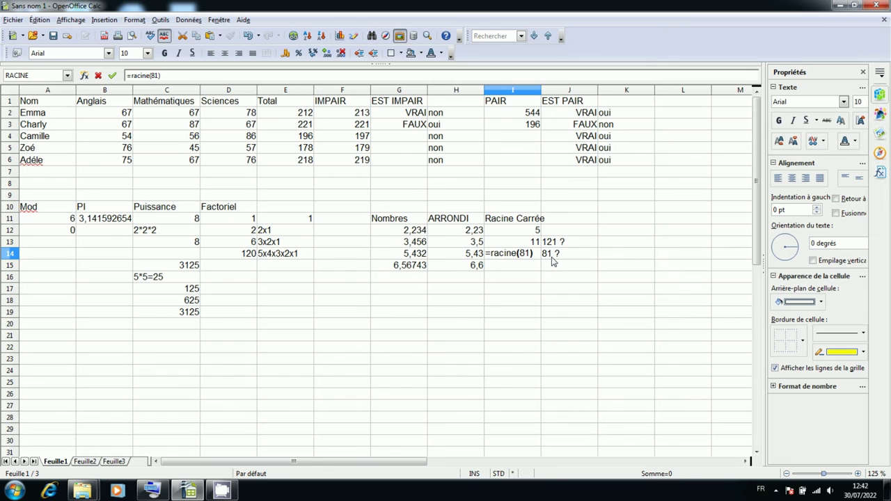
- Commit =racine(81) in I14 so it returns 9
key("Return")
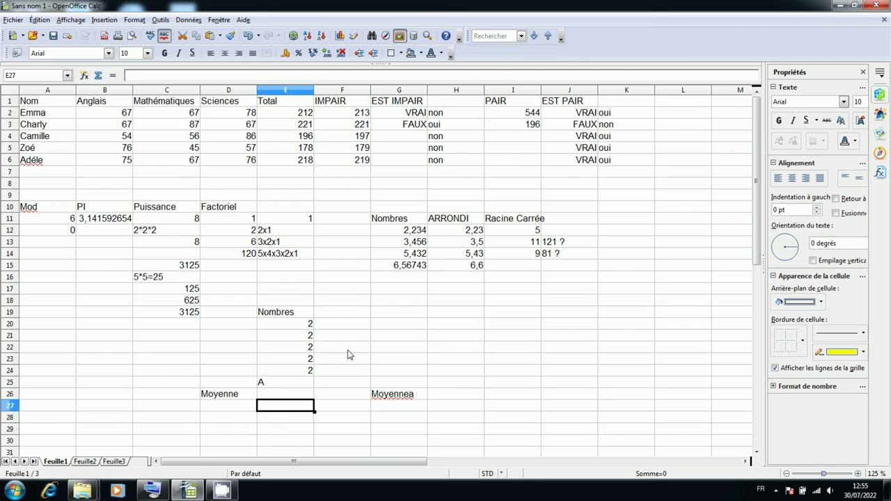
left_click(423, 331)
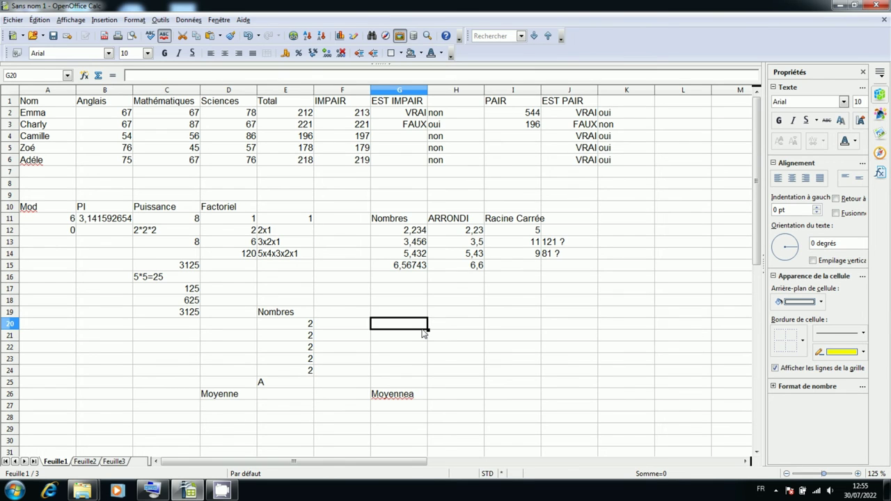
left_click(233, 399)
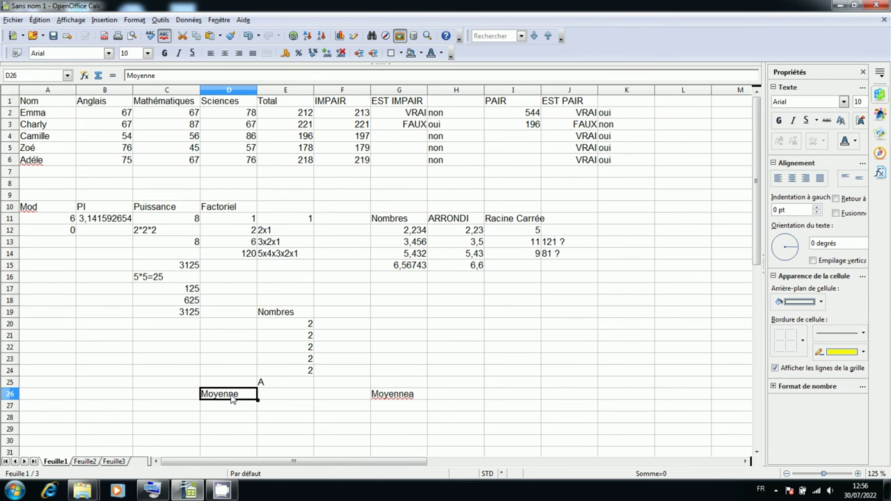
left_click(390, 398)
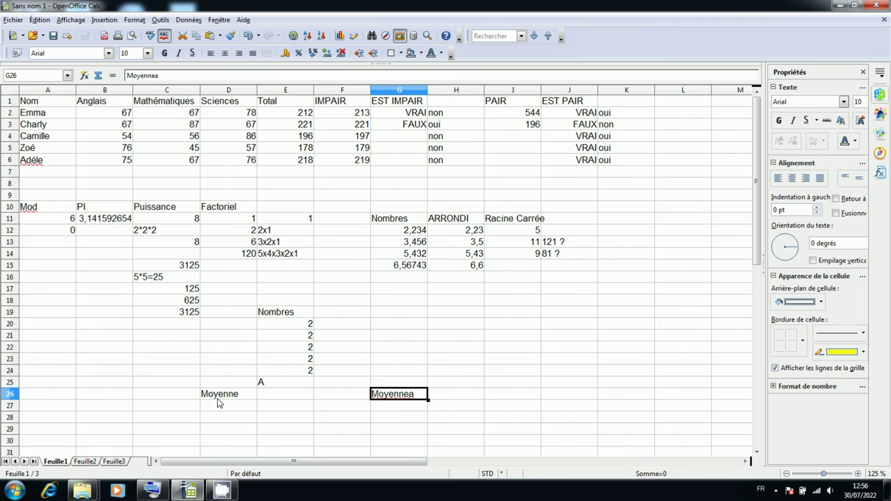
left_click(277, 398)
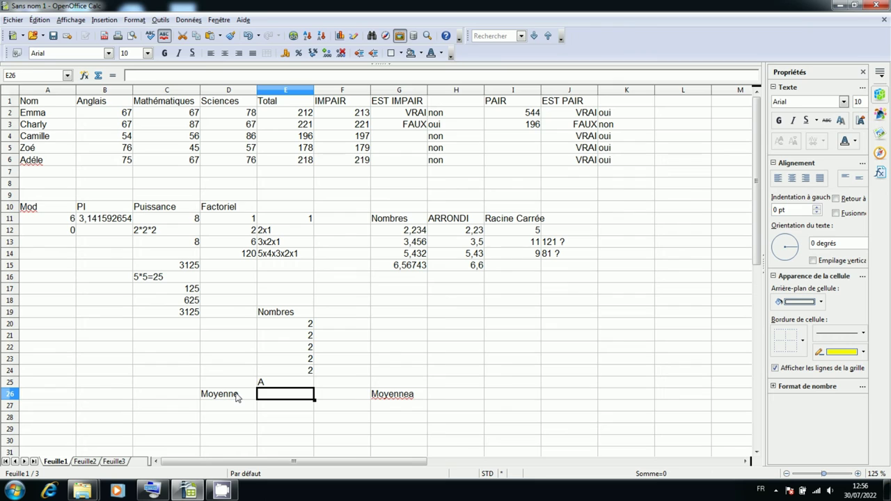
- Enter =moyenne(E20:E25) in E26 to average the Nombres values, giving 2
type("=moy")
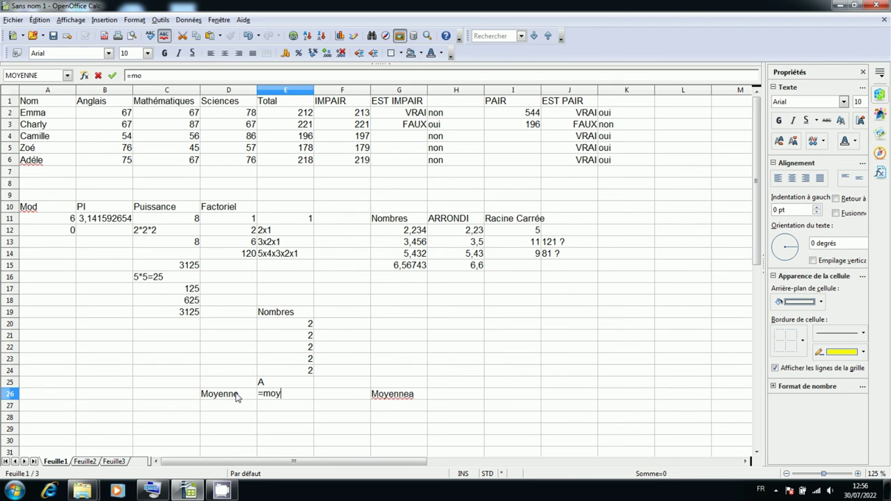
type("enne")
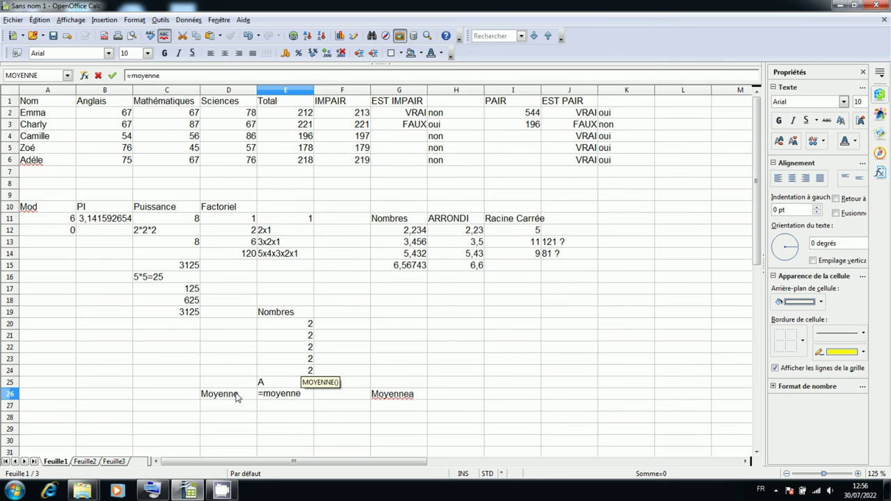
type("(")
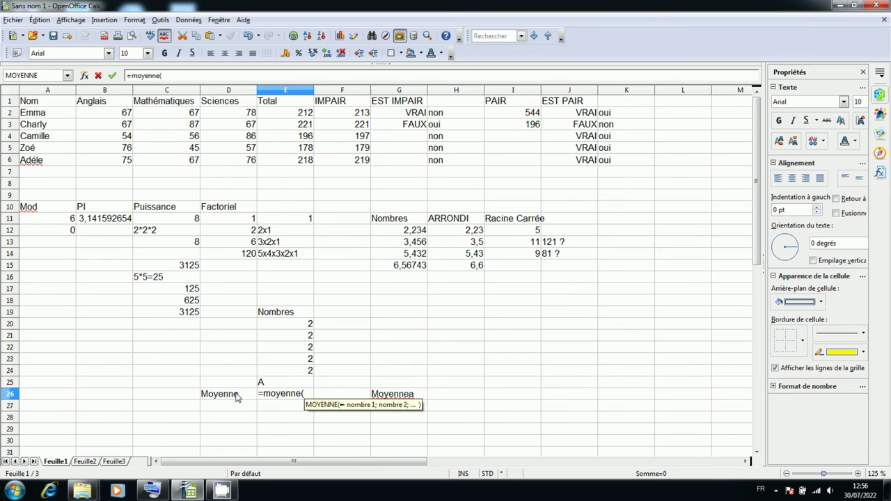
left_click_drag(295, 325, 296, 383)
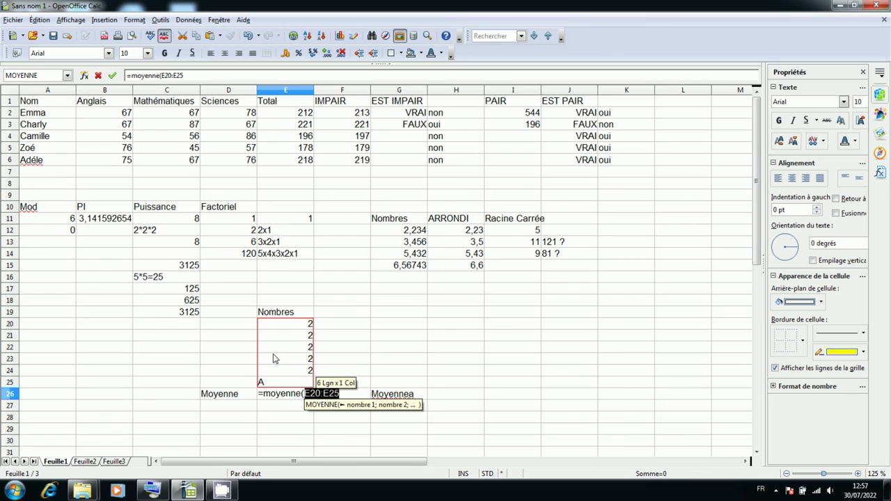
type(")")
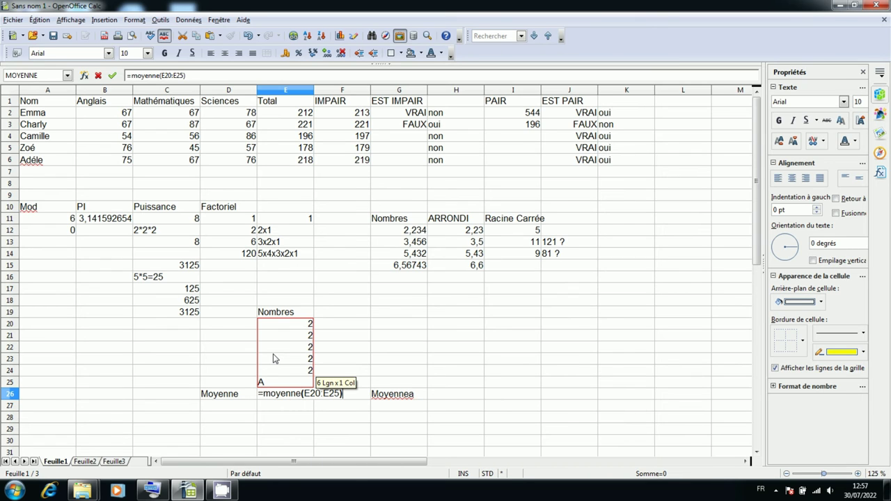
key("Return")
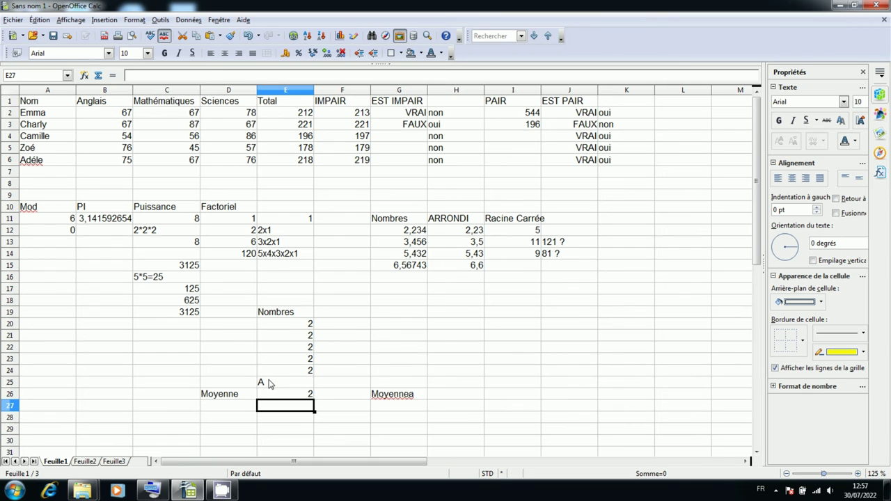
- Enter =moyennea(E20:E25) in F26, which returns 1,666666667
left_click(342, 397)
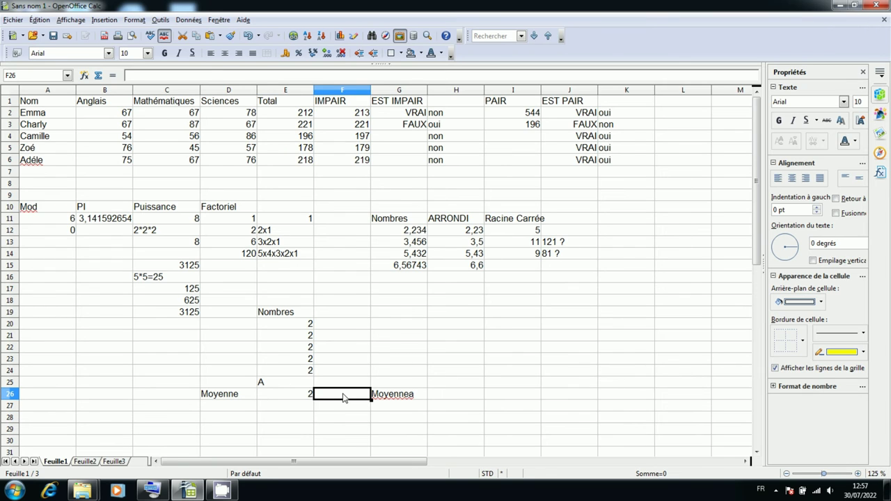
type("=")
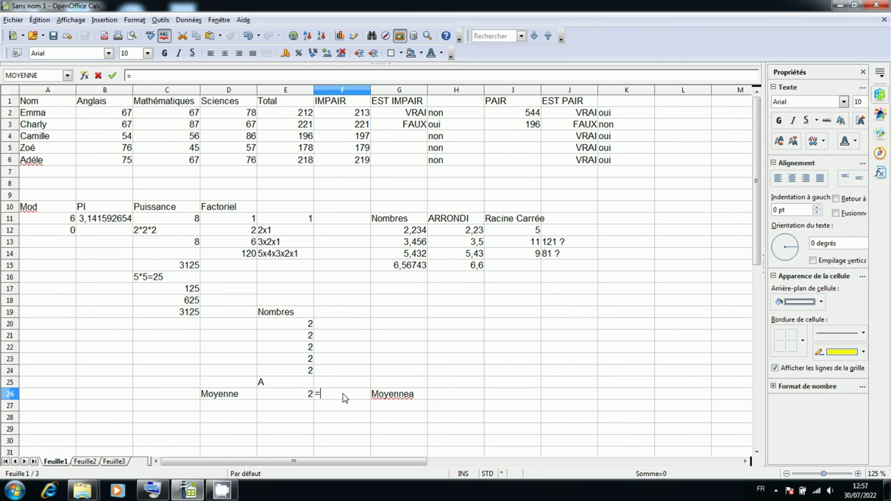
type("m")
type("o")
type("ye")
type("nn")
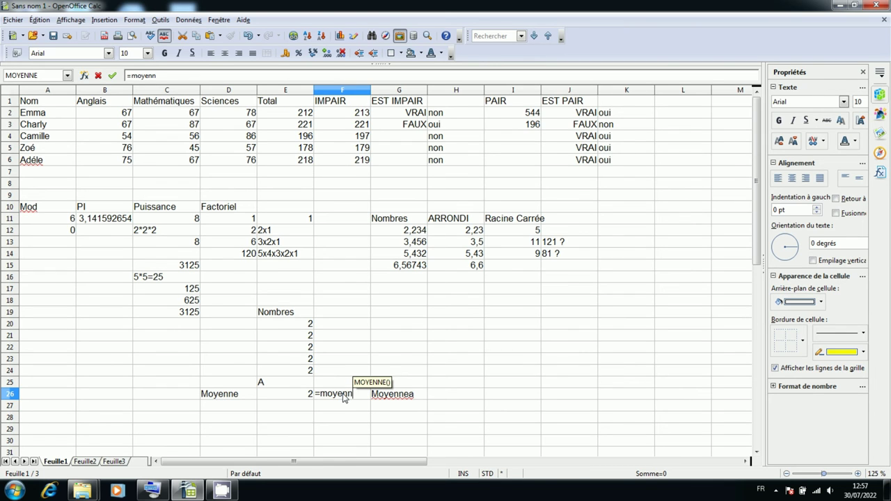
type("e")
type("a")
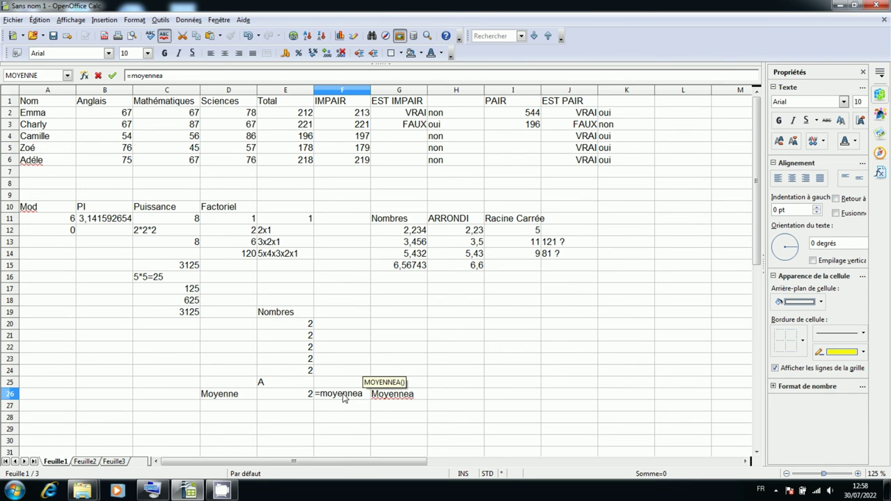
type("(")
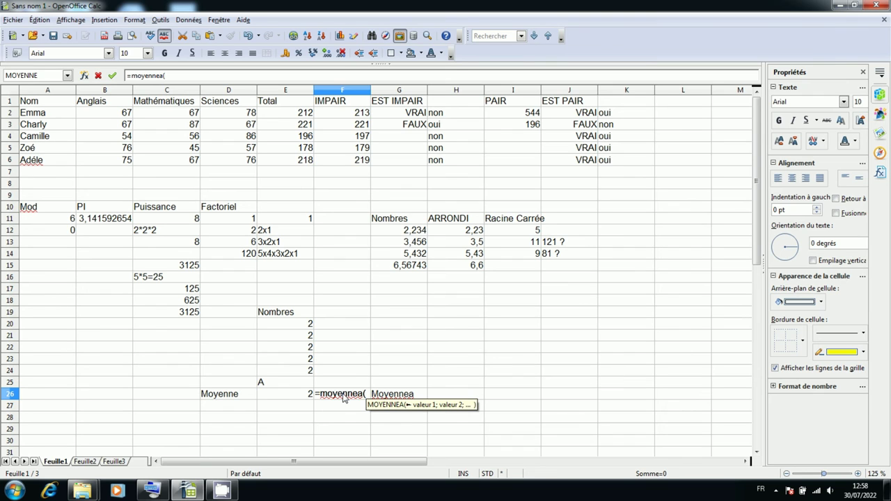
left_click_drag(292, 325, 284, 383)
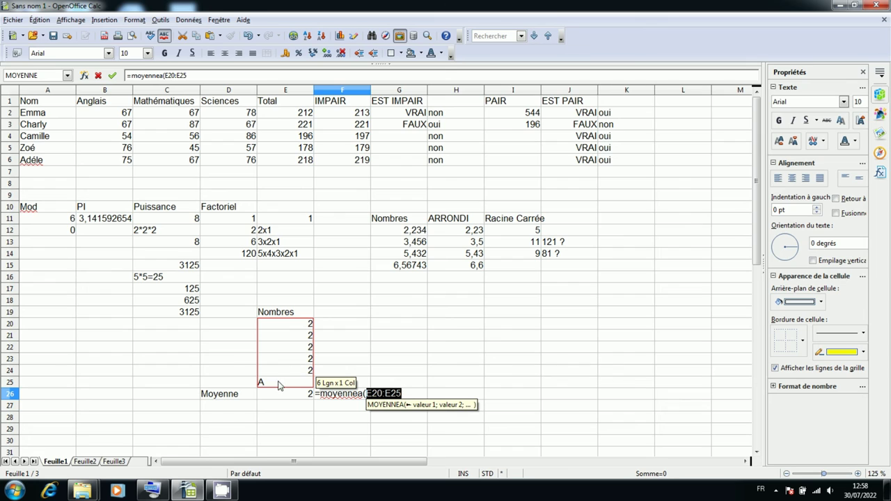
type(")")
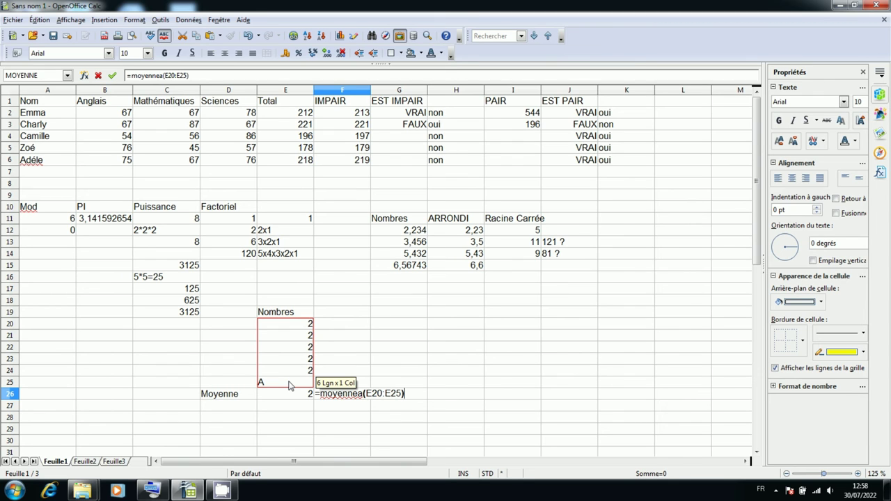
key("Return")
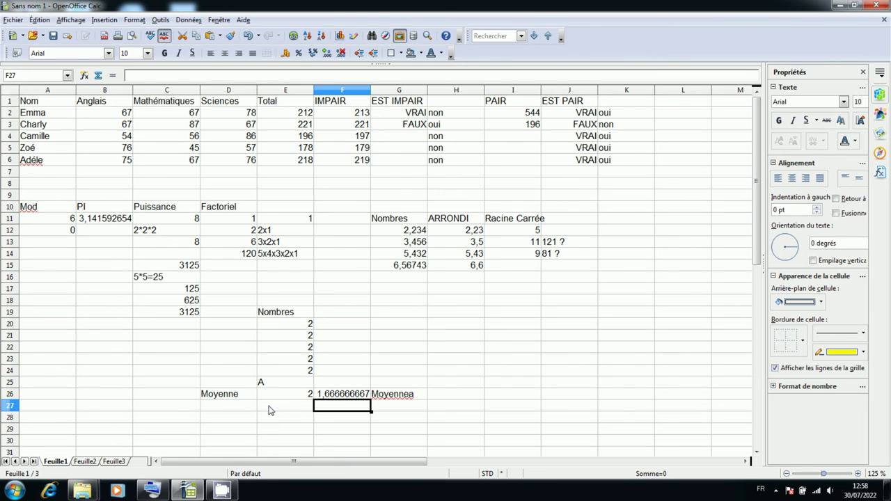
- Enter =10/5 in E27 as a manual check of the average 2
left_click(271, 410)
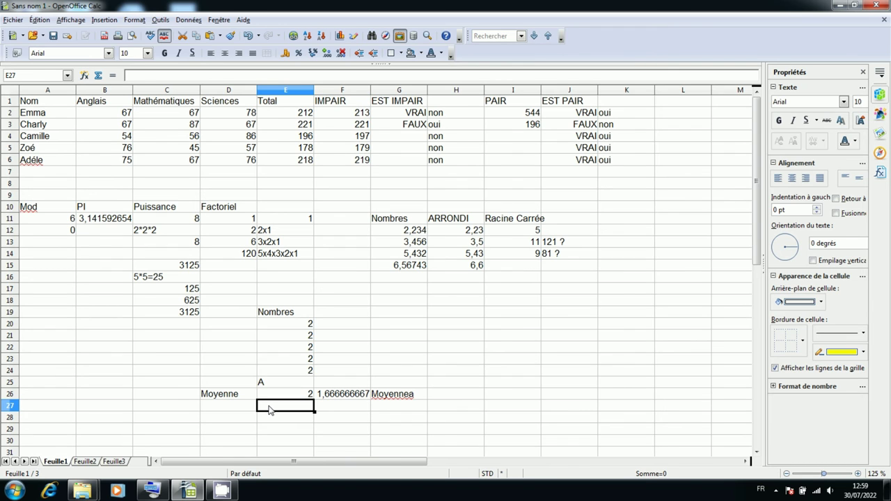
type("=")
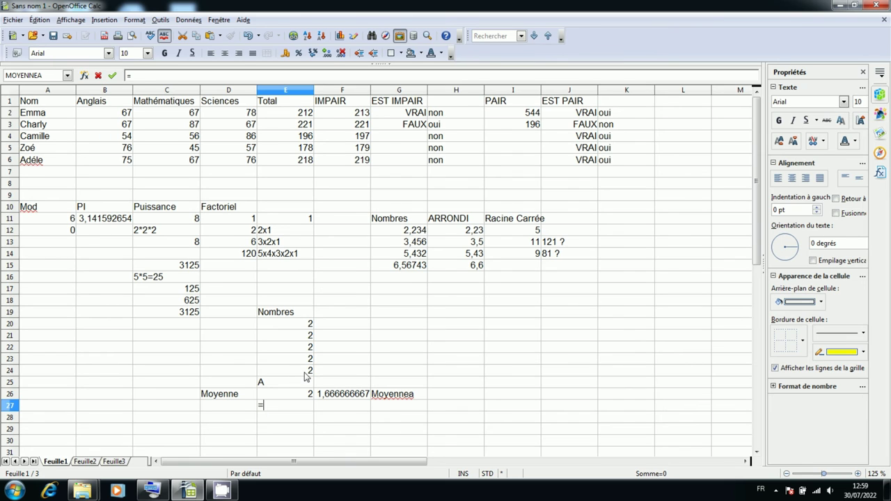
type("10")
type("/")
type("5")
key("Return")
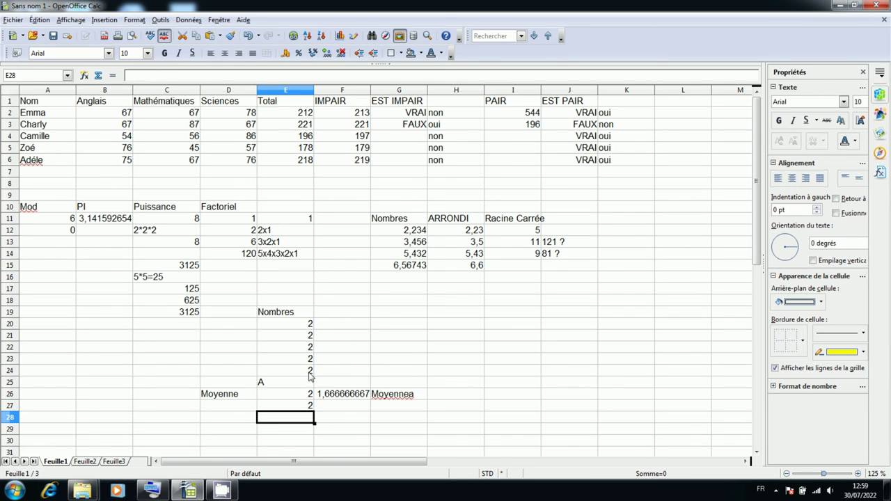
key("Up")
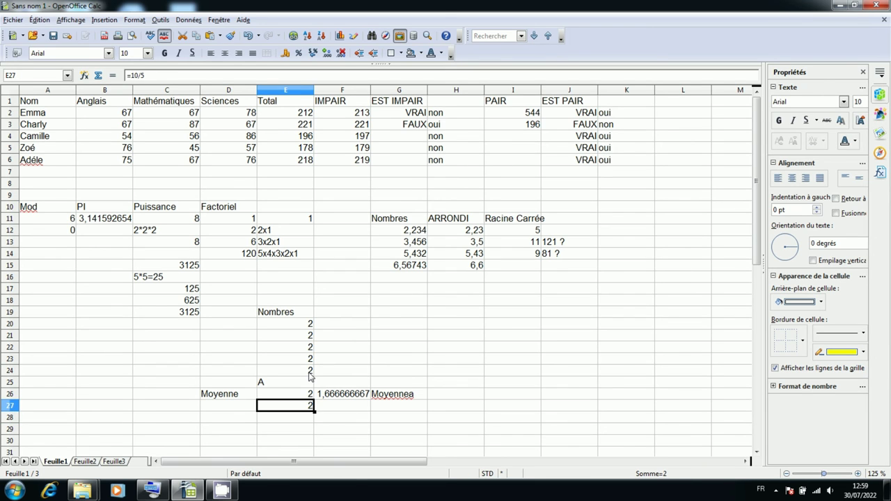
key("Right")
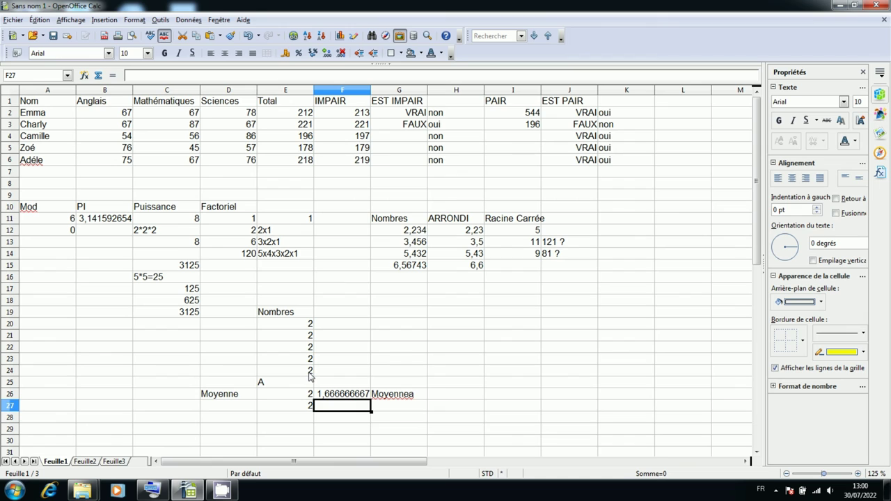
- Enter =10/6 in F27, matching the MOYENNEA result 1,666666667
type("=1")
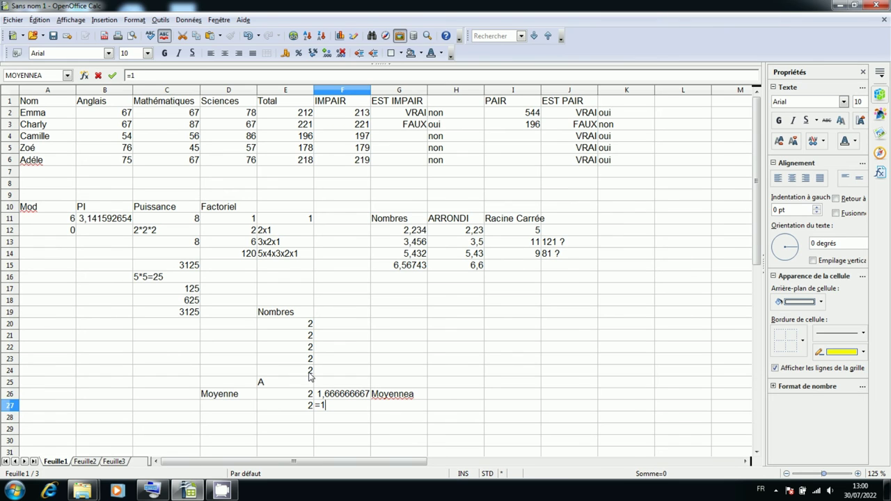
type("0")
type("!")
key("BackSpace")
type("/")
type("6")
key("Return")
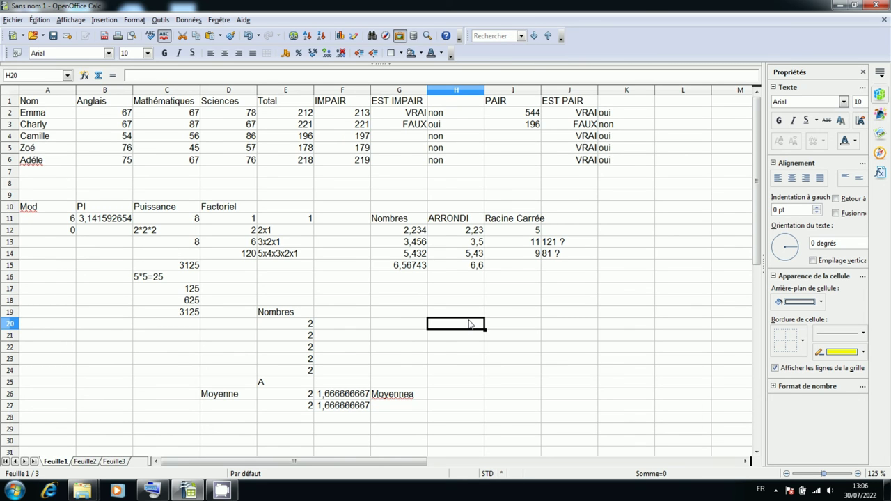
- Type the label nbval into H20
type("nb")
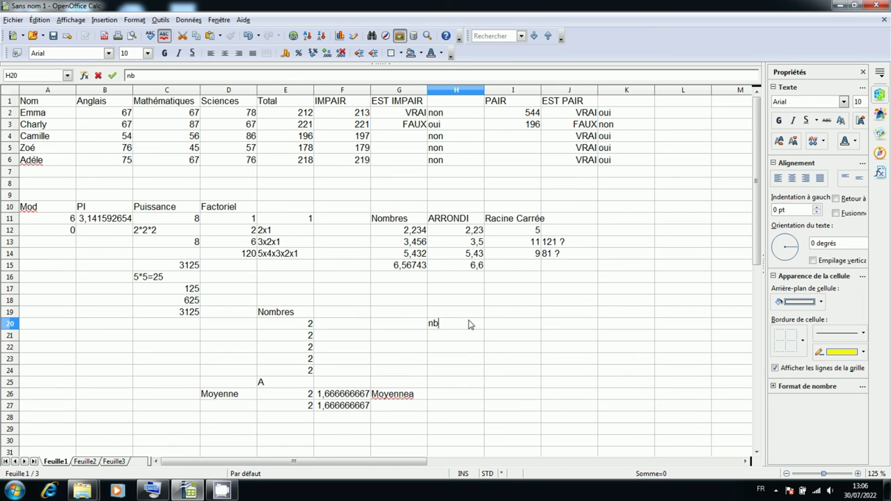
type("val")
key("Return")
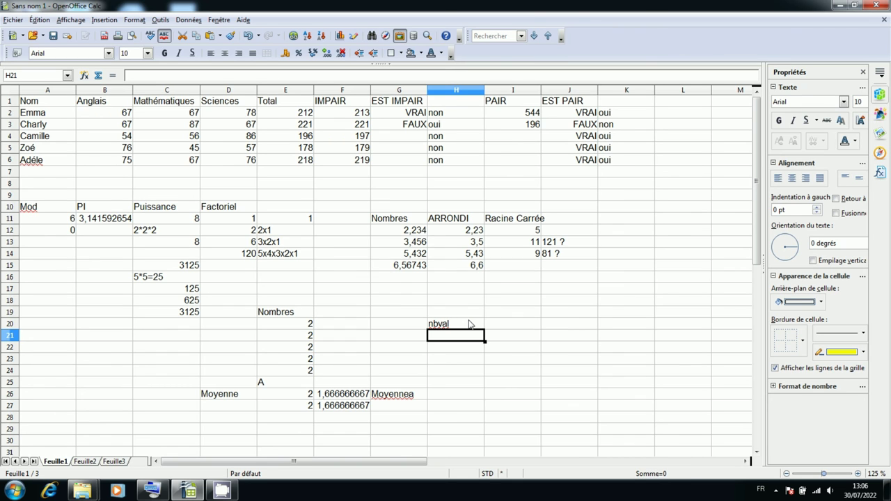
- Add the labels nb in I20 and nb.vide in J20 beside nbval
key("Up")
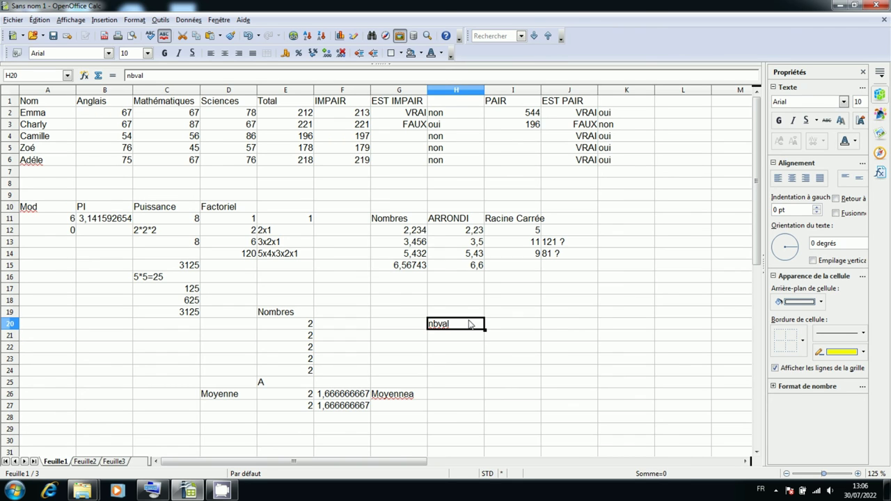
key("Right")
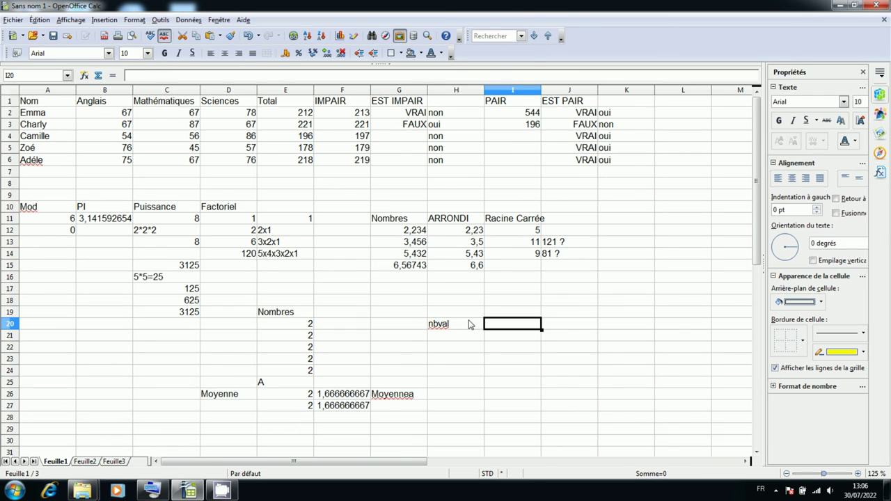
type("nb")
key("Insert")
key("Right")
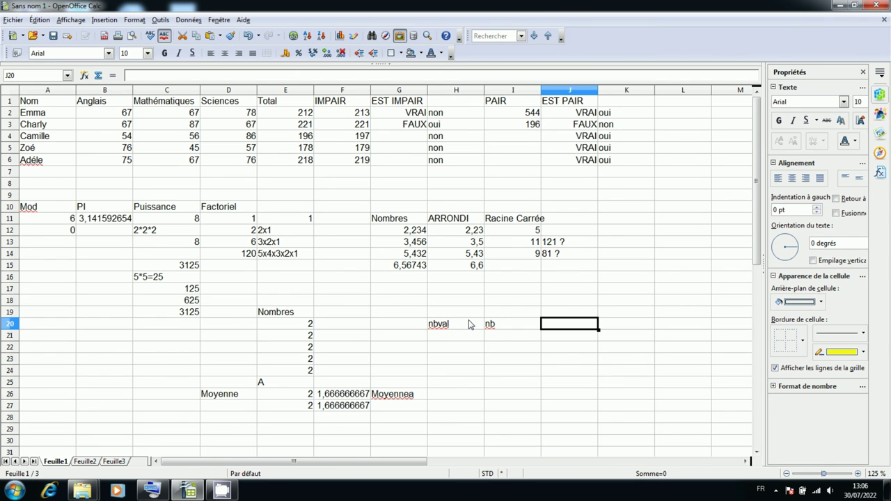
type("nb.vi")
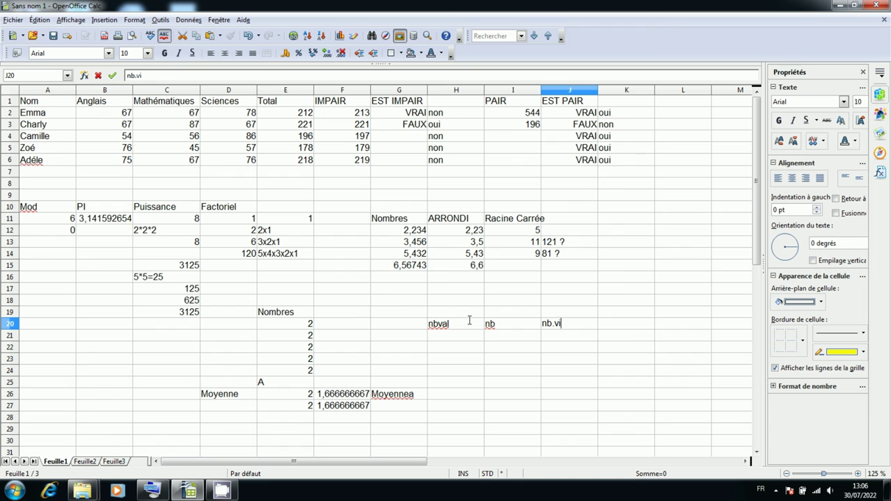
type("de")
key("Return")
key("Left")
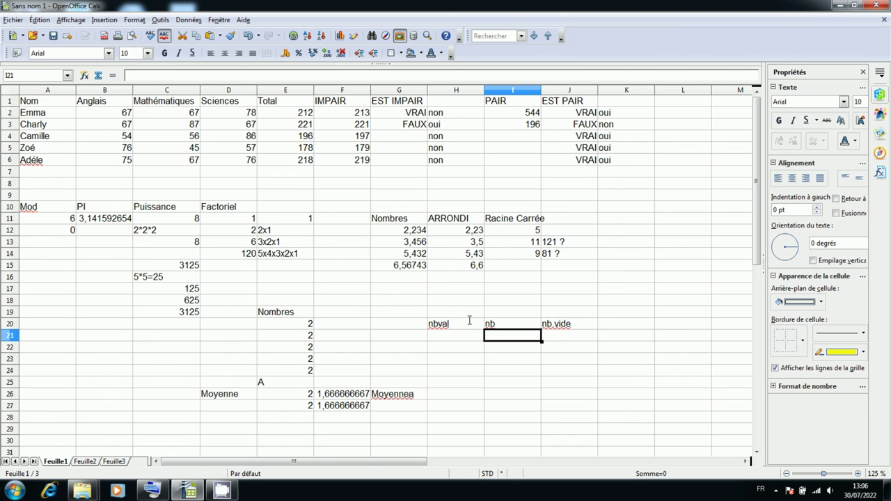
key("Left")
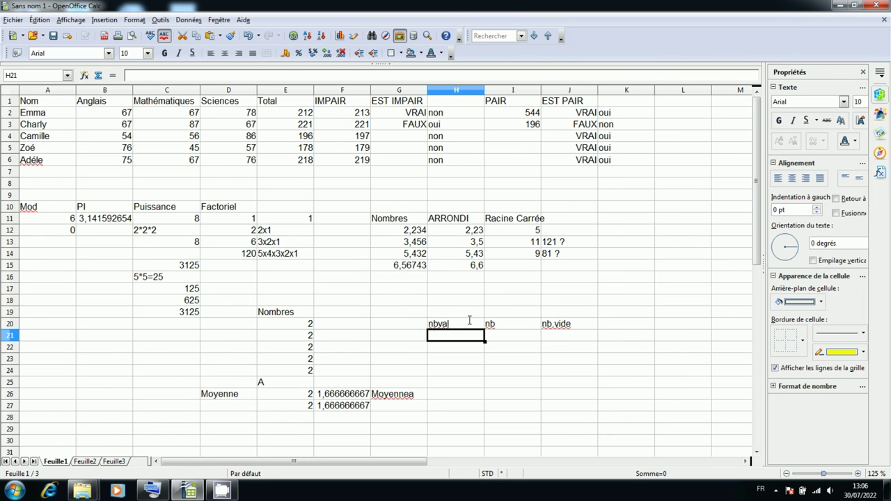
key("Right")
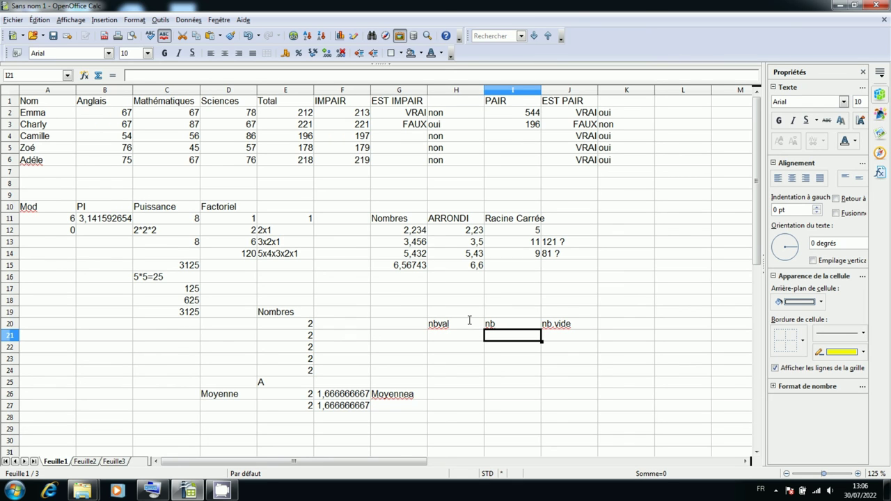
- Enter =nb(E19:E25) in I21 to count the numeric Nombres values
type("=nb")
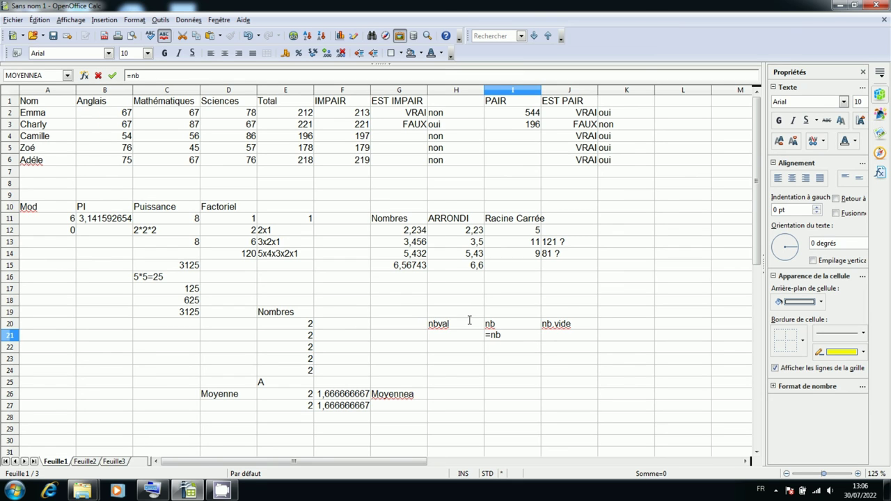
type("(")
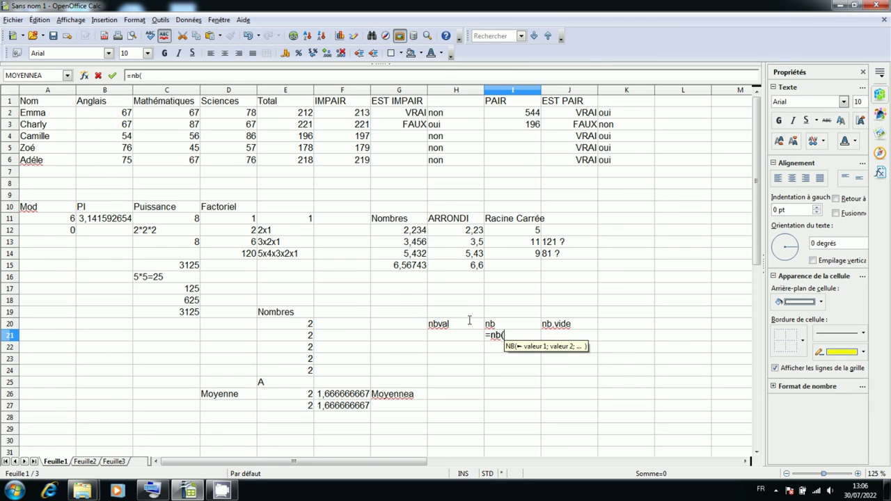
left_click_drag(282, 313, 285, 385)
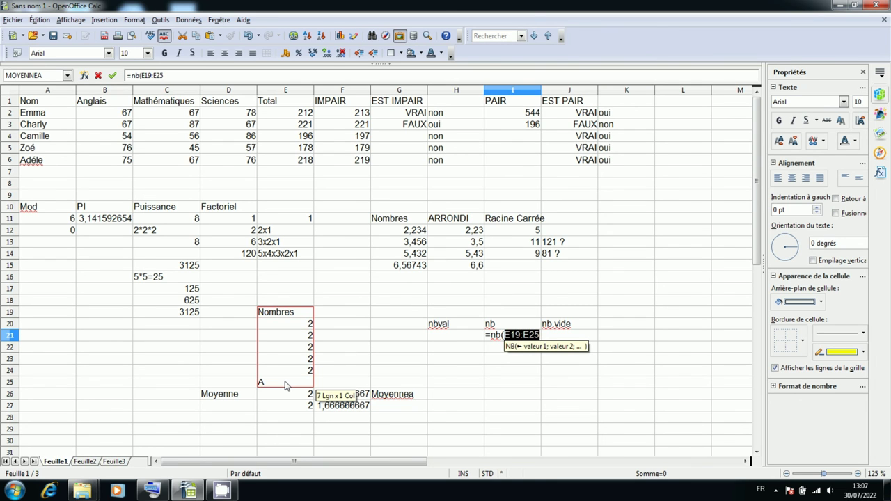
type(")")
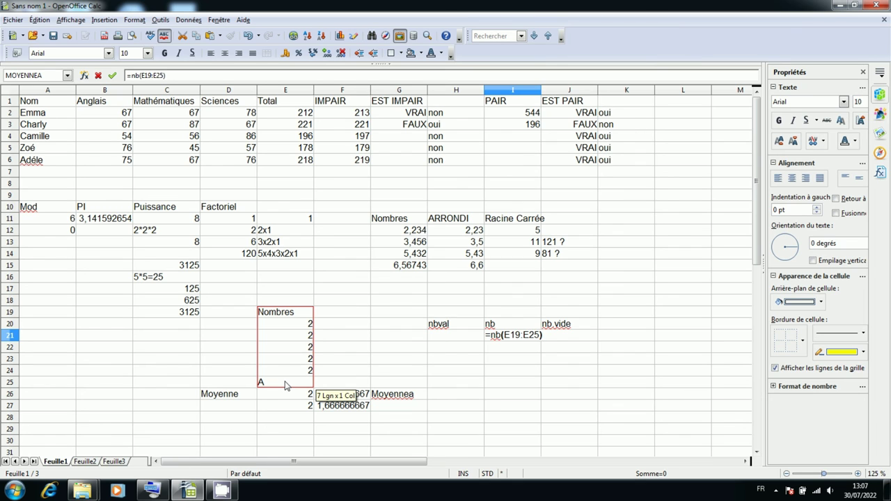
key("Return")
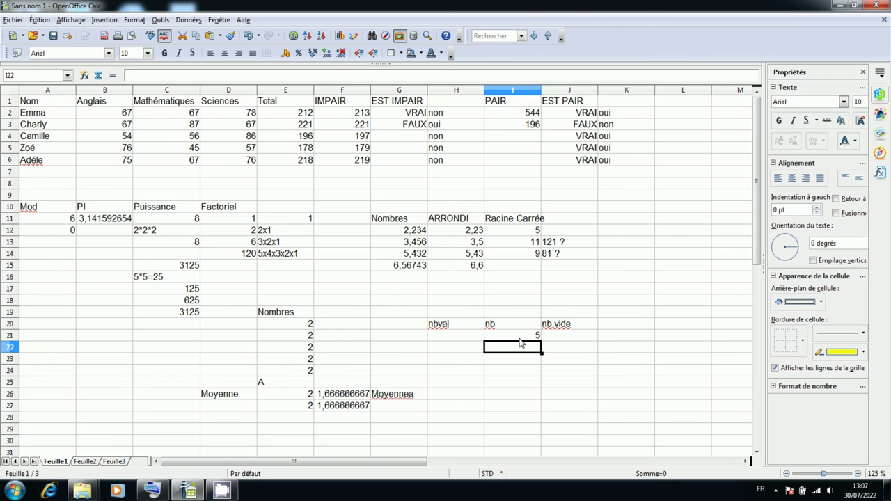
- Enter =NB.VIDE(E20:F24) in J21, counting 5 empty cells
left_click(574, 339)
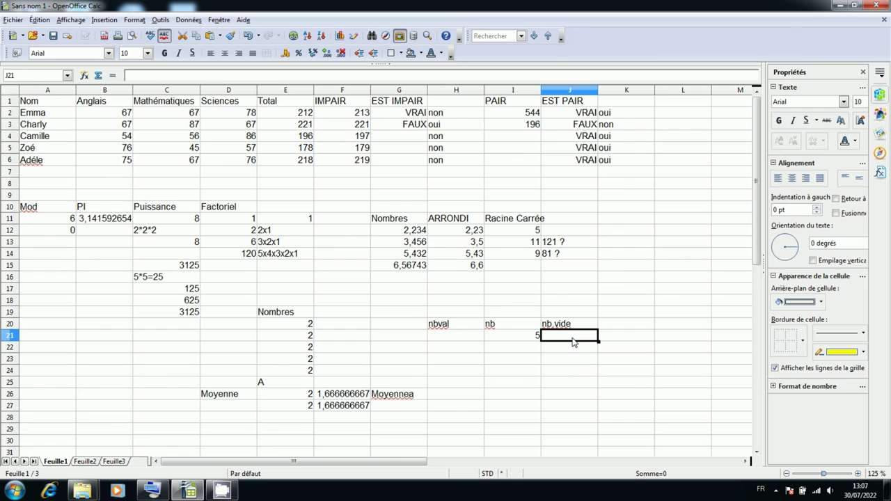
type("=")
type("nb")
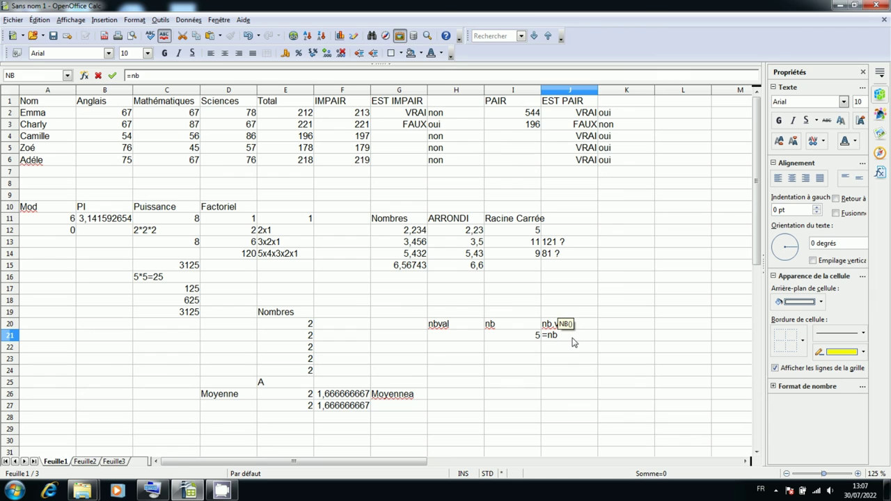
type("/")
type(".")
type("vide")
type("(")
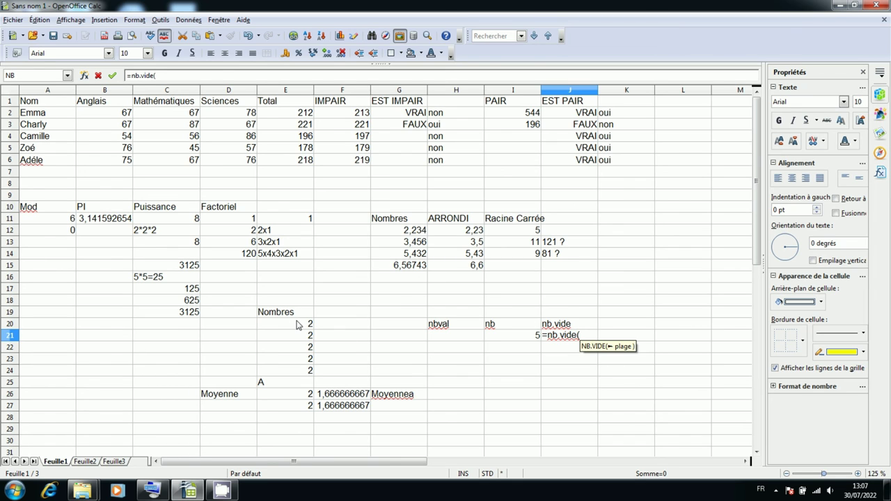
left_click_drag(297, 324, 323, 373)
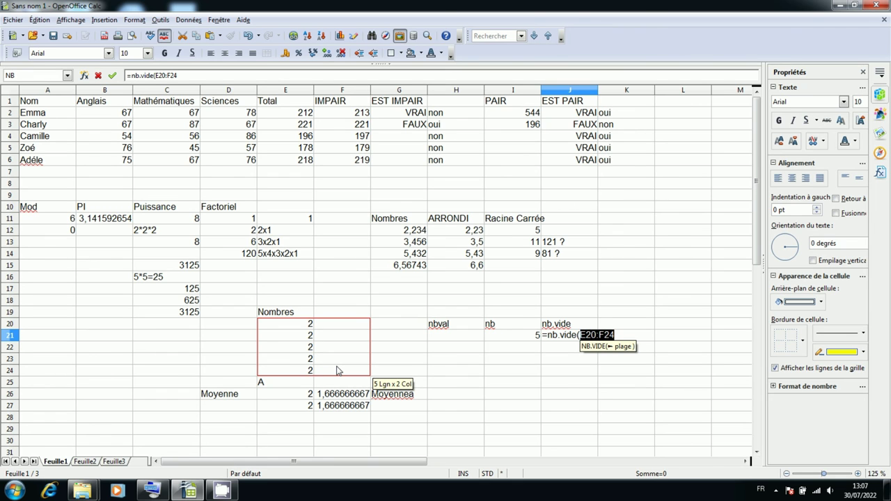
type(")")
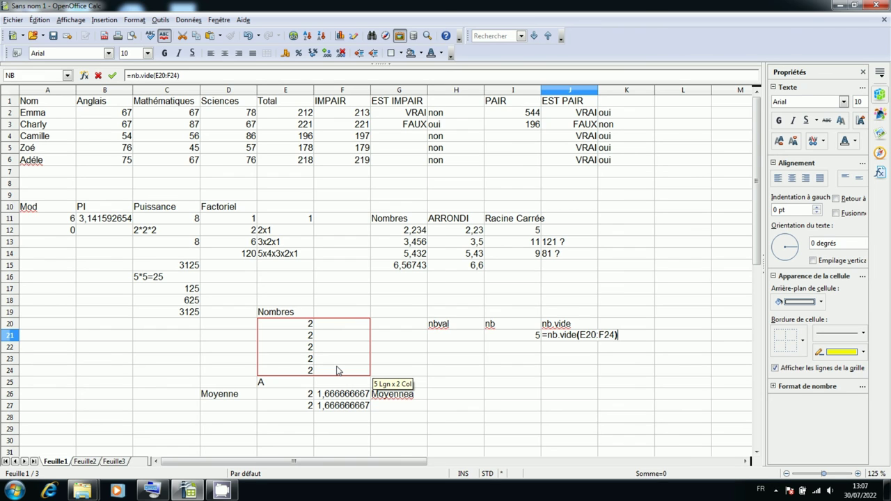
key("Return")
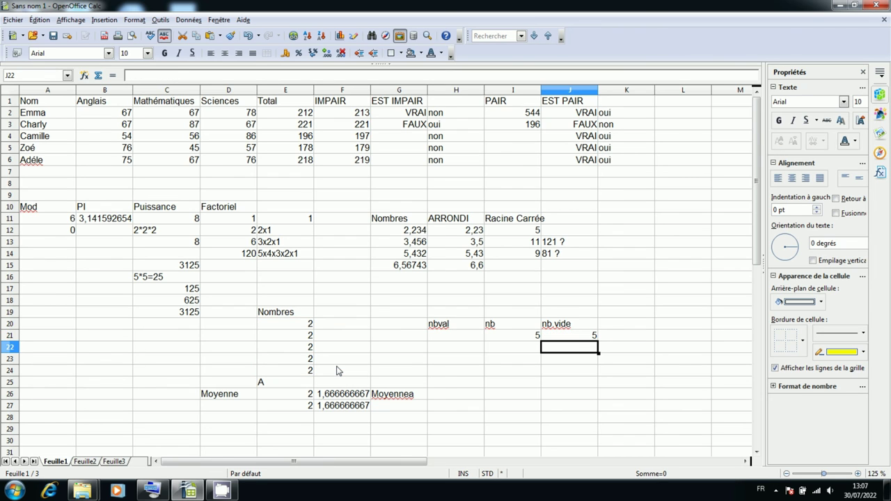
key("Up")
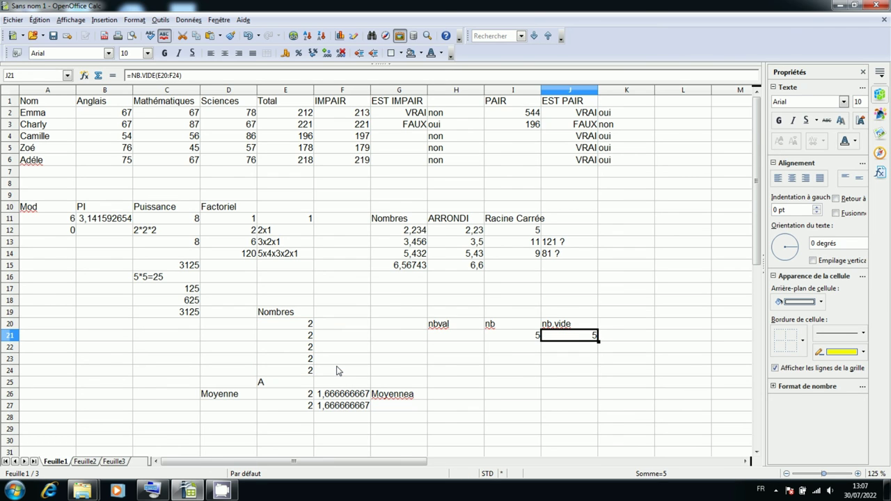
left_click(340, 329)
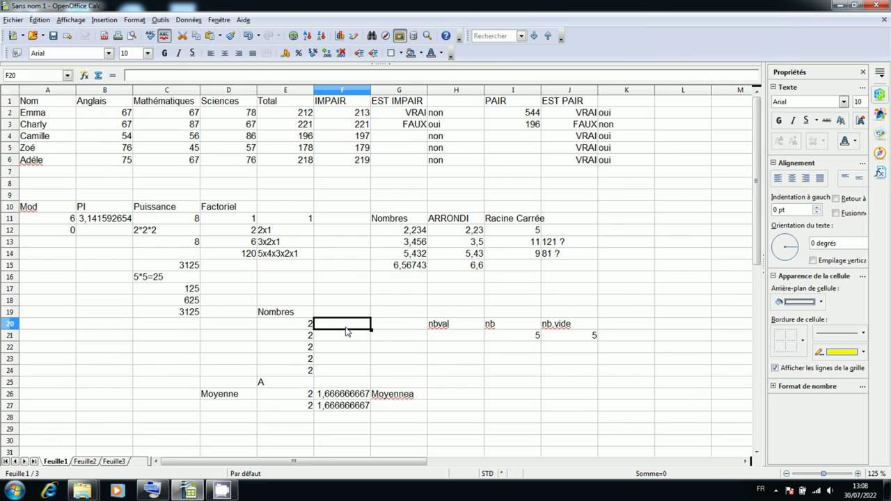
type("1")
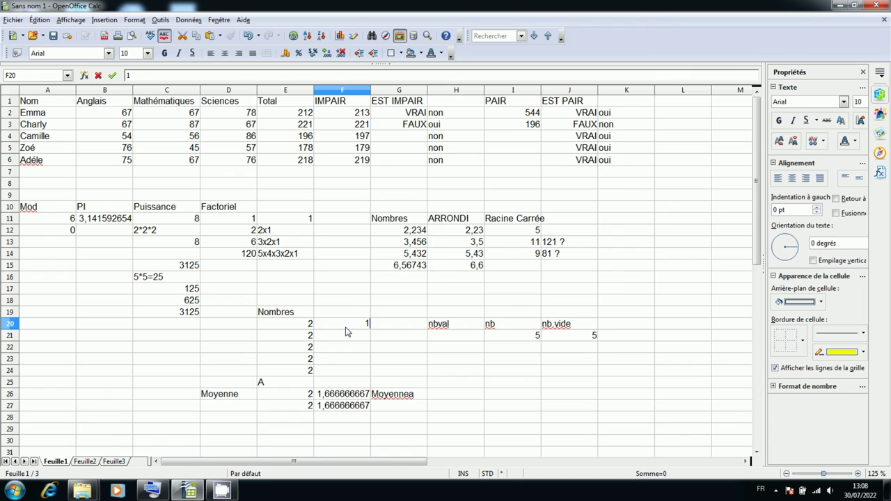
key("Return")
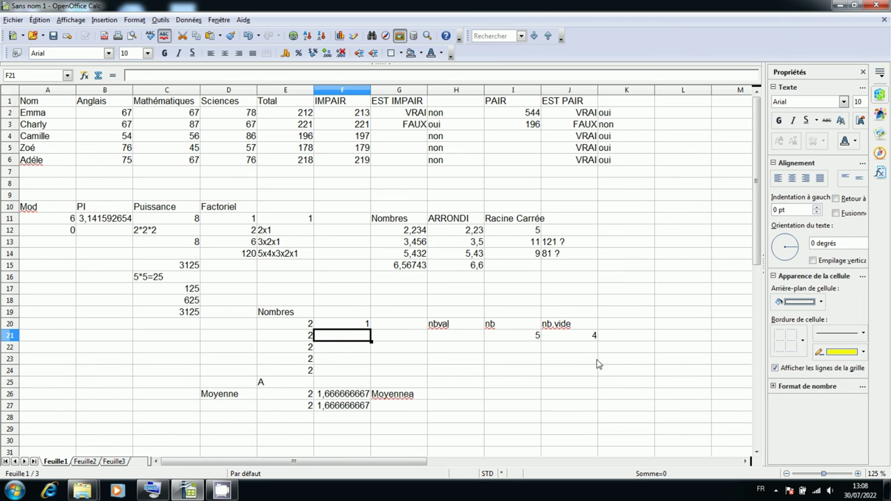
left_click(356, 327)
key("Delete")
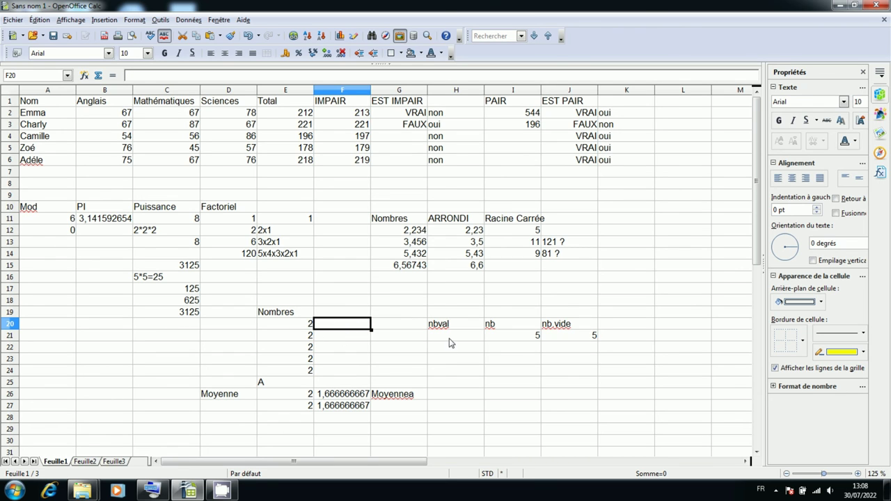
left_click(523, 341)
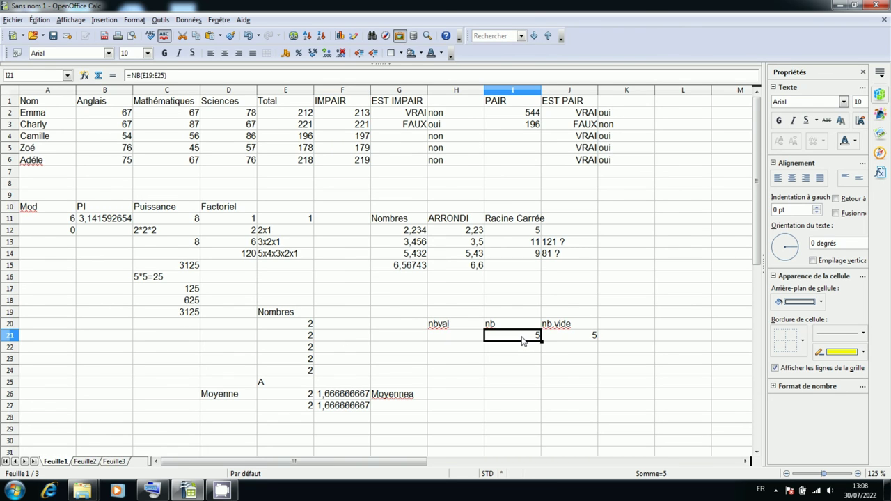
double_click(524, 340)
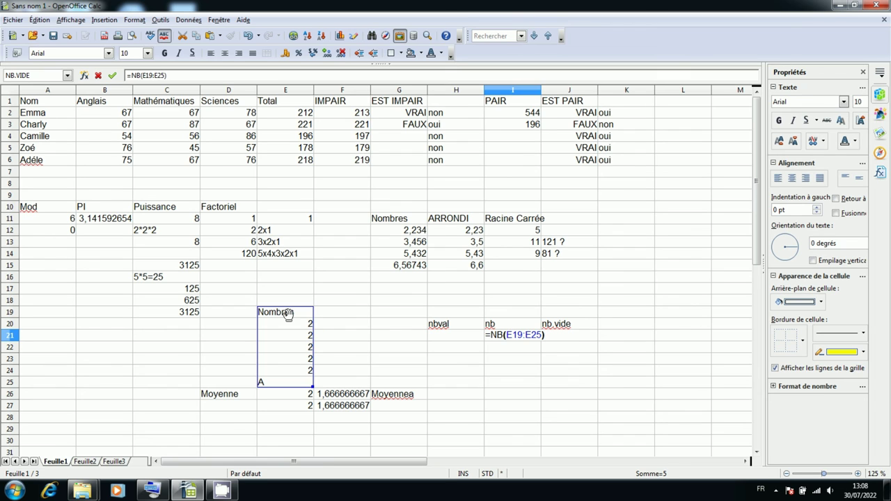
key("Return")
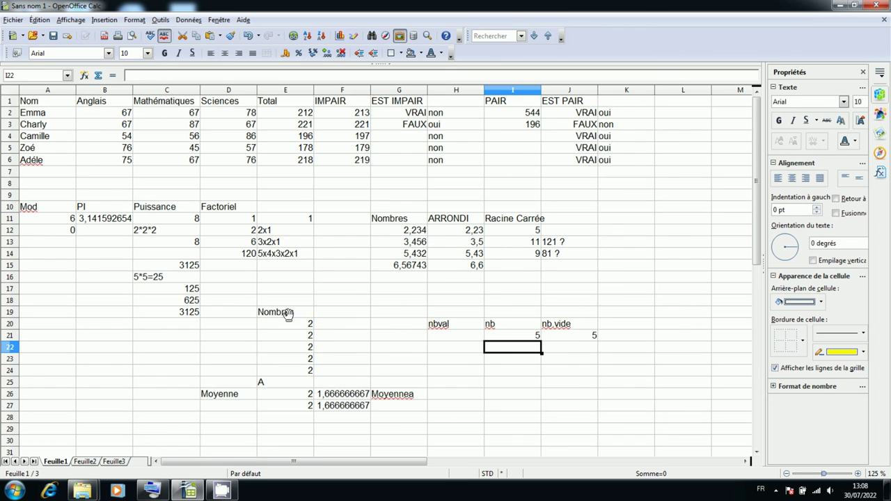
key("Up")
key("Left")
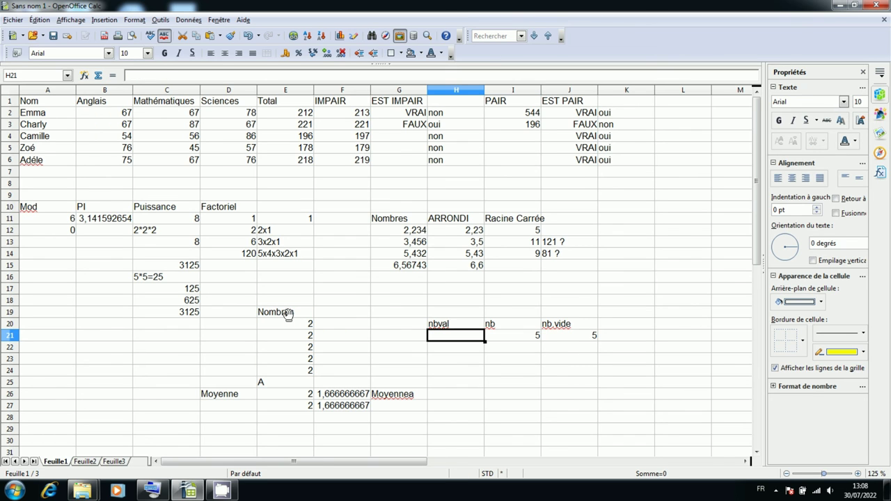
- Enter =NBVAL(E19:E25) in H21 to count the column's non-empty cells, giving 7
type("=")
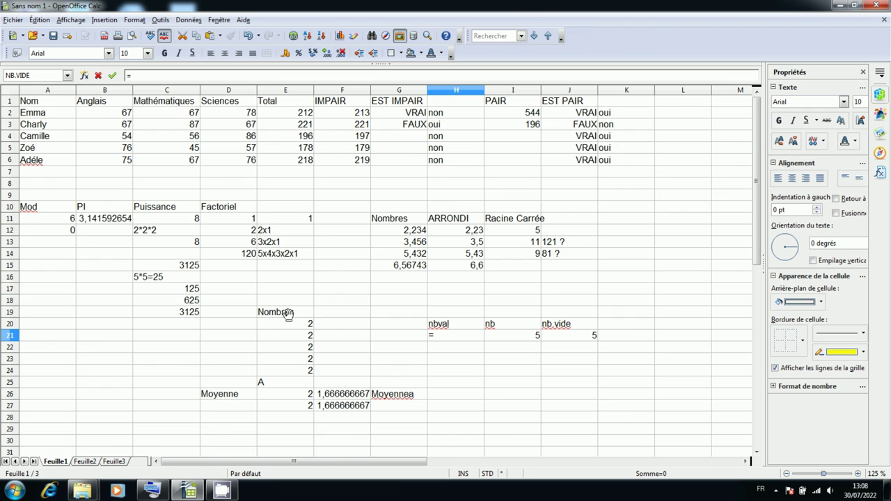
type("nbval")
type("(")
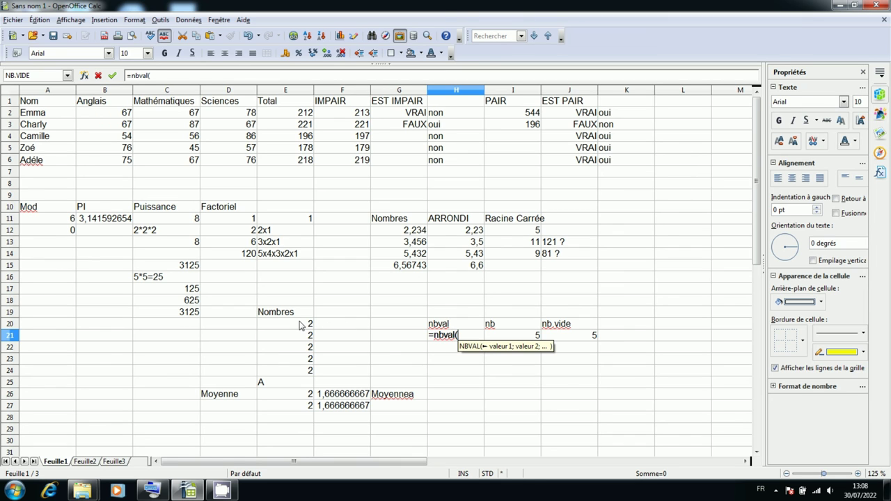
left_click(300, 316)
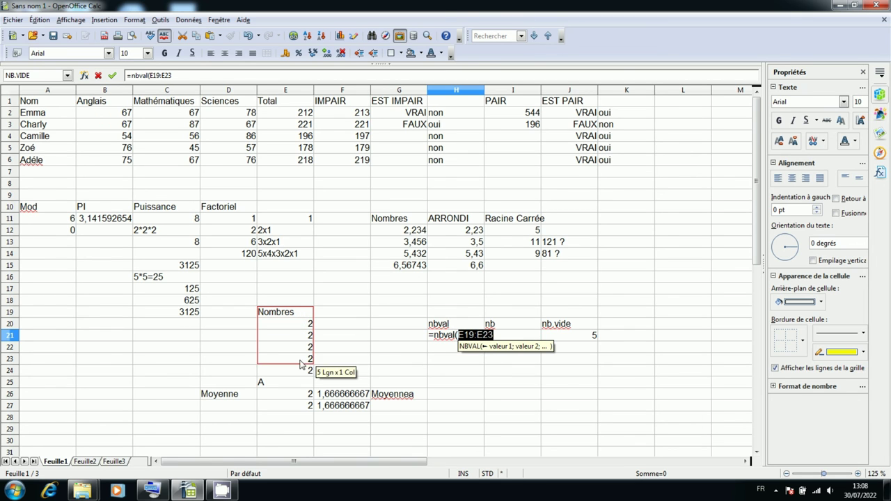
left_click_drag(300, 320, 300, 383)
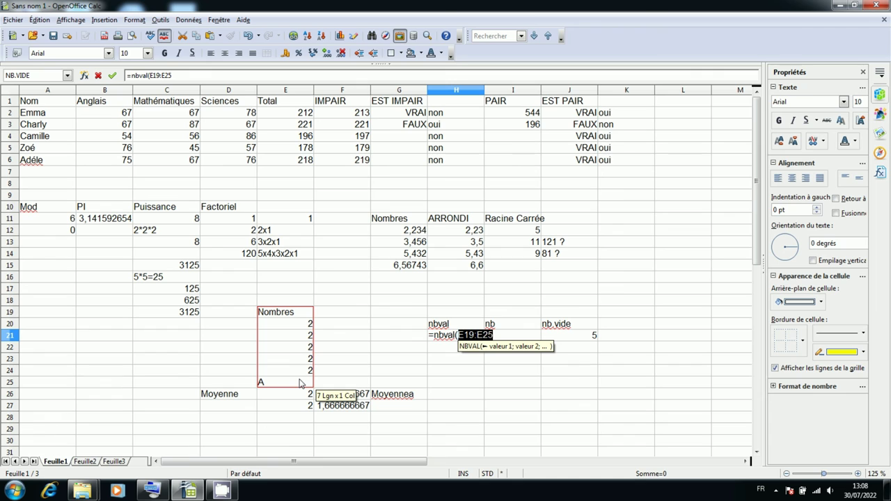
type(")")
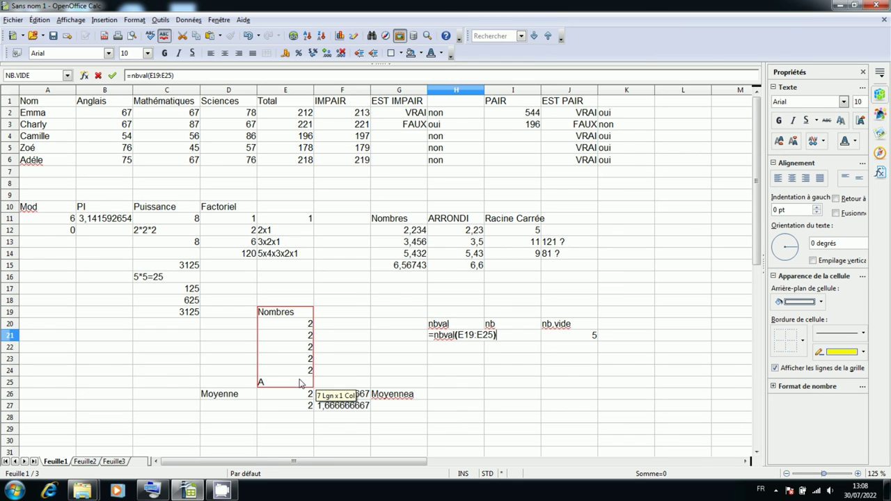
key("Return")
- Review the NBVAL, NB and NB.VIDE formulas in H21, I21 and J21
key("Up")
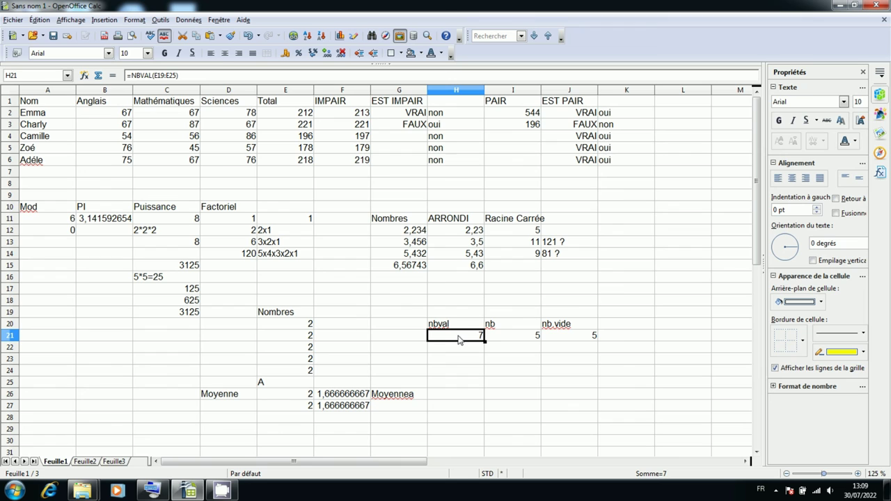
left_click(511, 341)
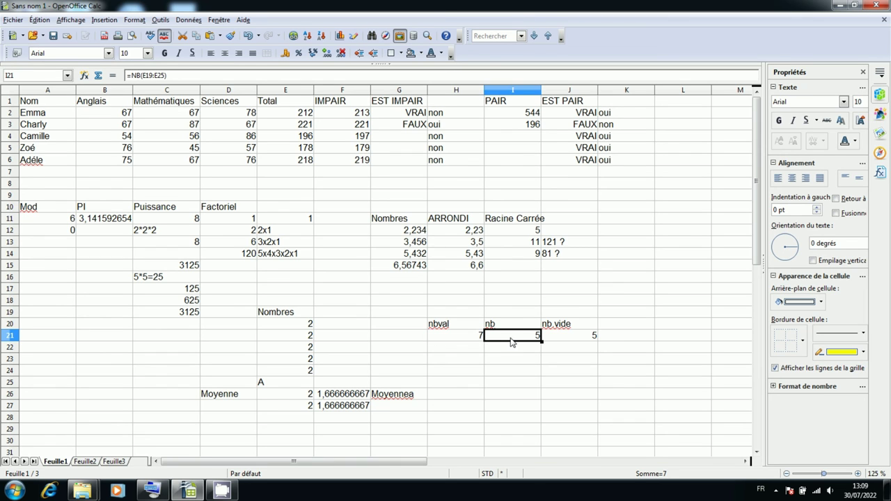
left_click(591, 340)
left_click(451, 337)
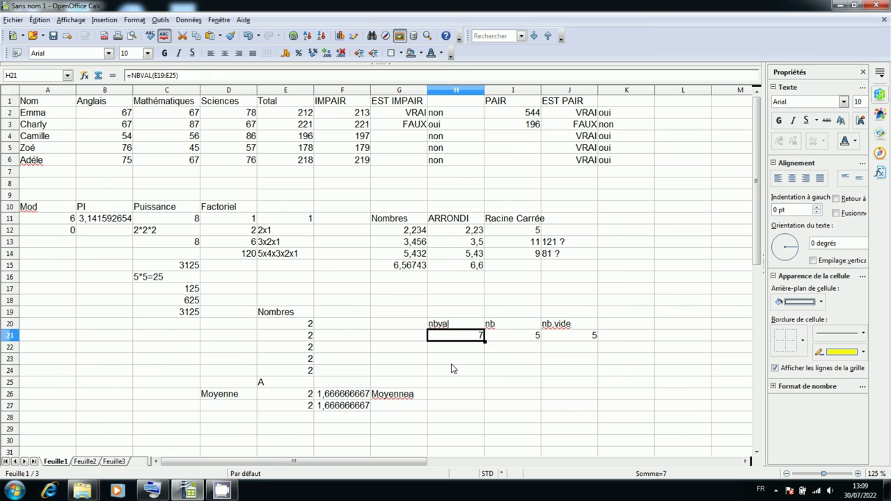
left_click(451, 364)
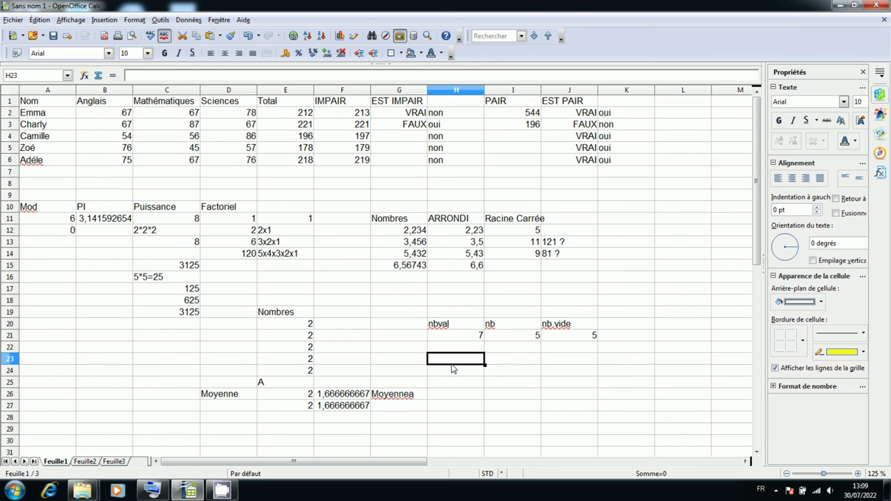